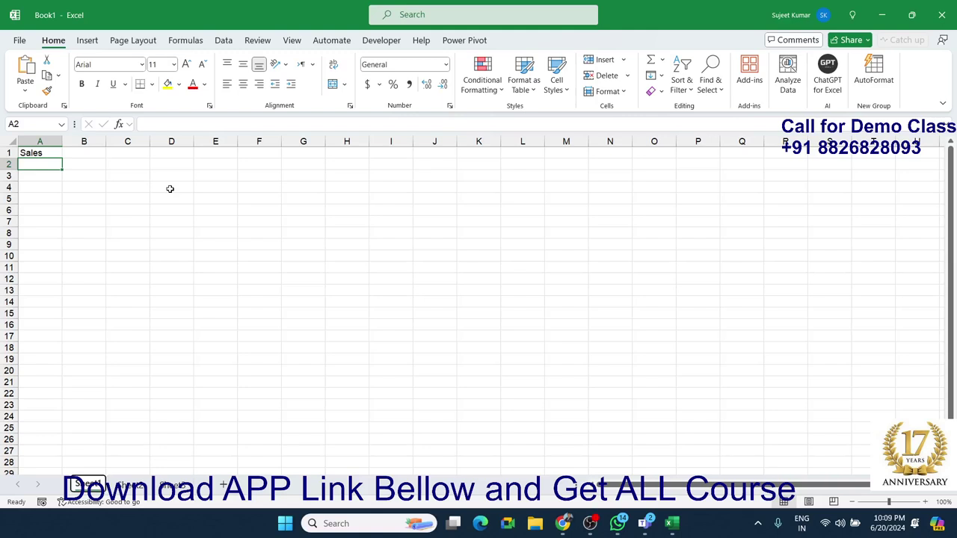
- Enter the sales figures 85, 36, 63, 56, 63, 36, 63, 63 down A2:A9
text(85)
key(Return)
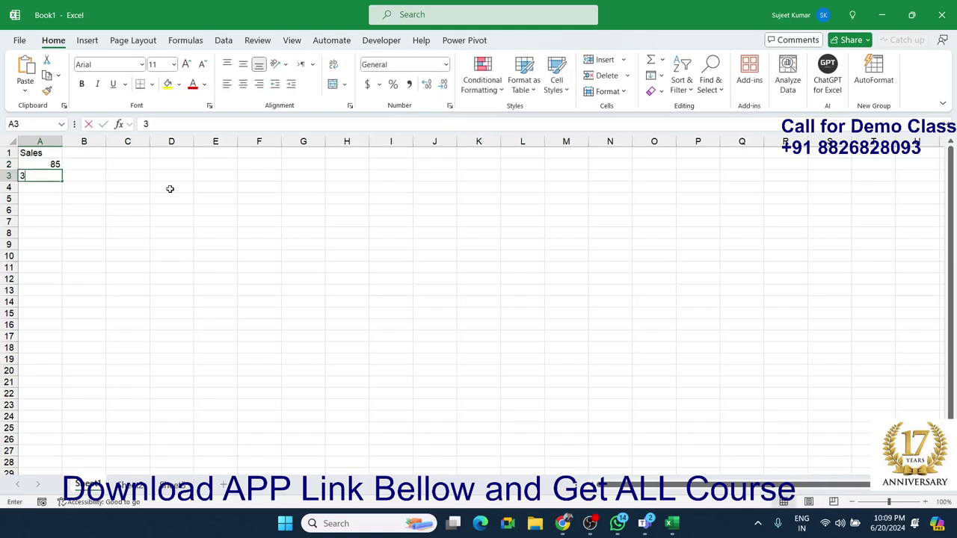
text(36)
key(Return)
text(63)
key(Return)
text(56)
key(Return)
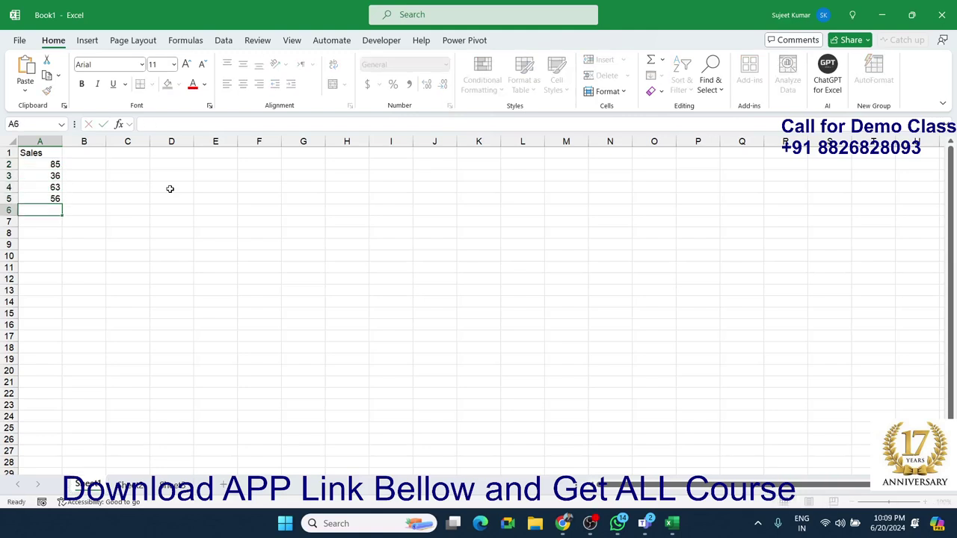
text(63)
key(Return)
text(36)
key(Return)
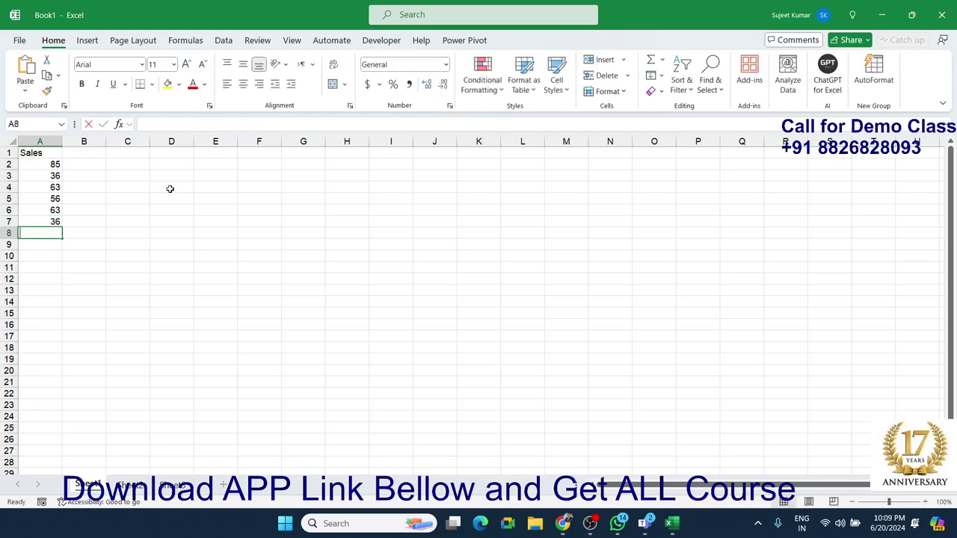
text(63)
key(Return)
text(63)
key(Return)
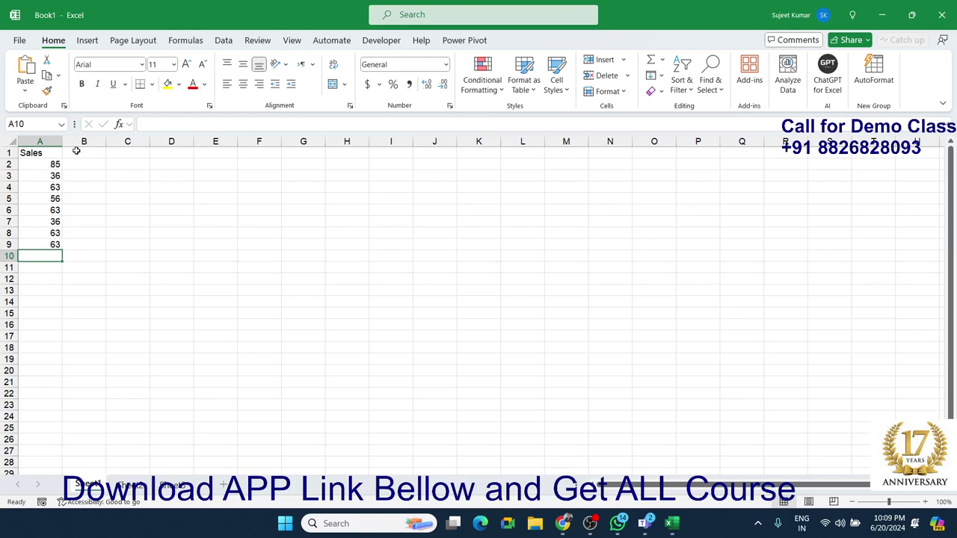
- Head column B 'inc' and enter the range 50-80 paying 500 in D2:E2
click(77, 152)
text(inc)
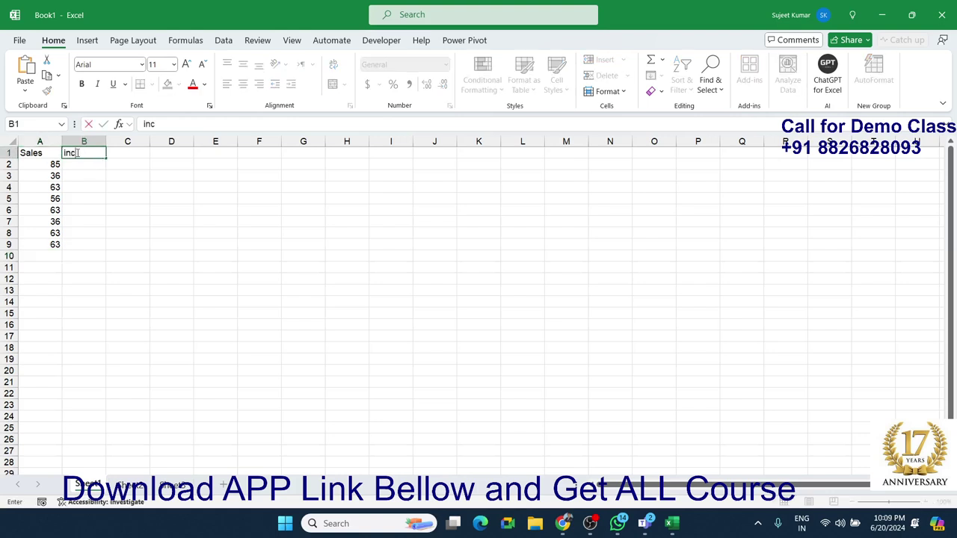
key(Tab)
key(Down)
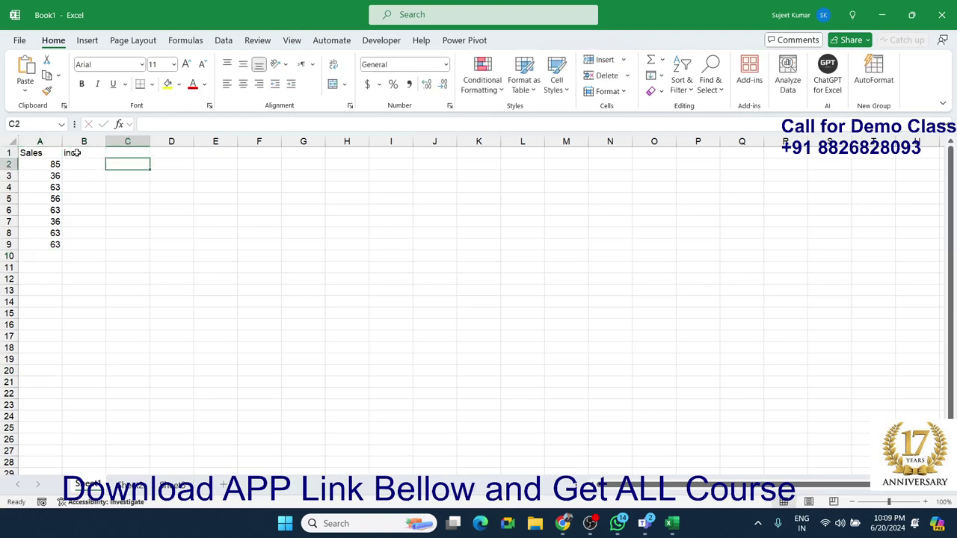
key(Right)
text(5)
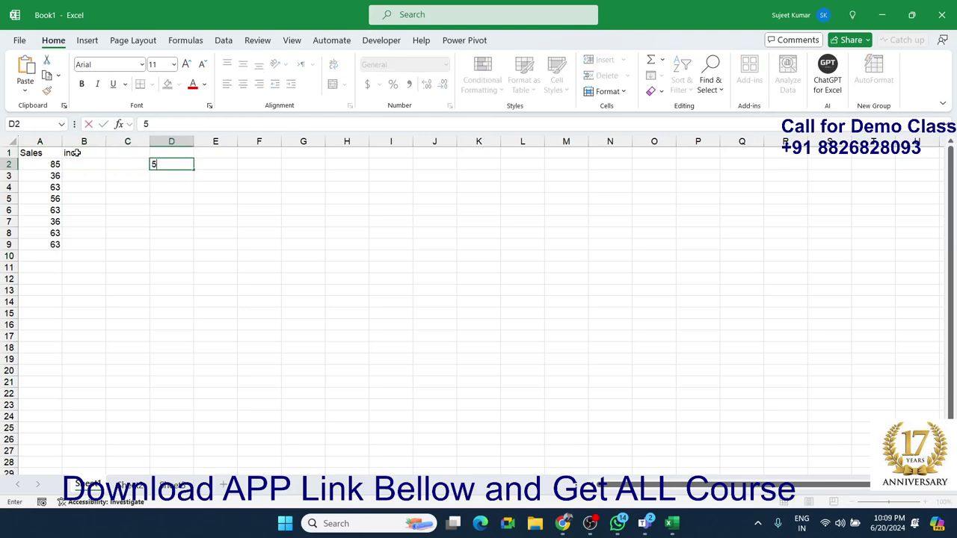
text(0-80)
key(Tab)
text(5)
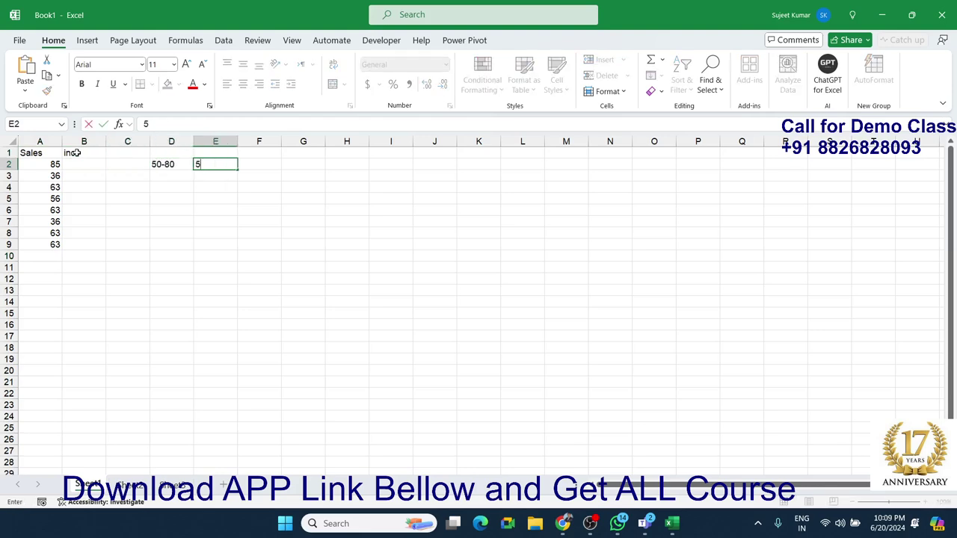
key(Left)
key(Left)
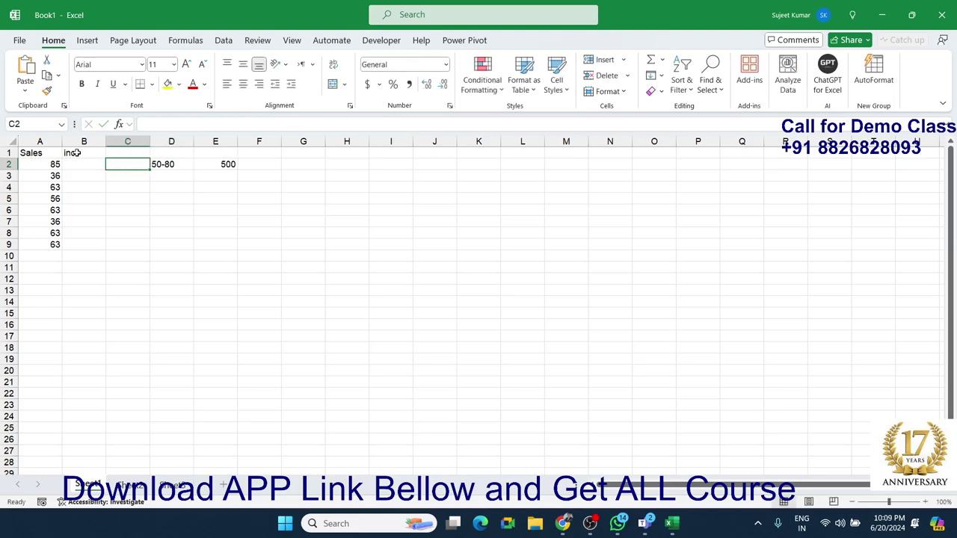
key(Left)
click(381, 40)
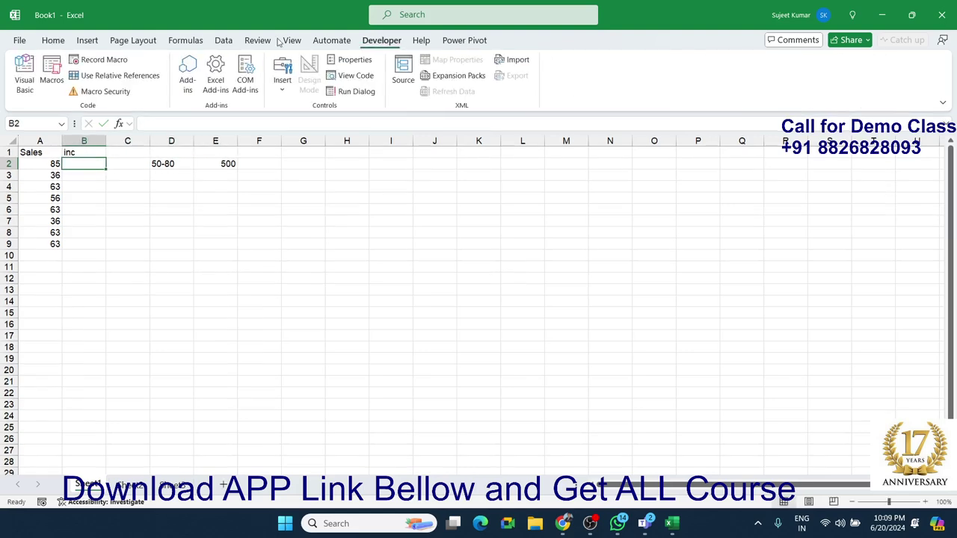
- Open the VBA editor, insert a new Module1, and snap it to the left half beside Excel
click(26, 82)
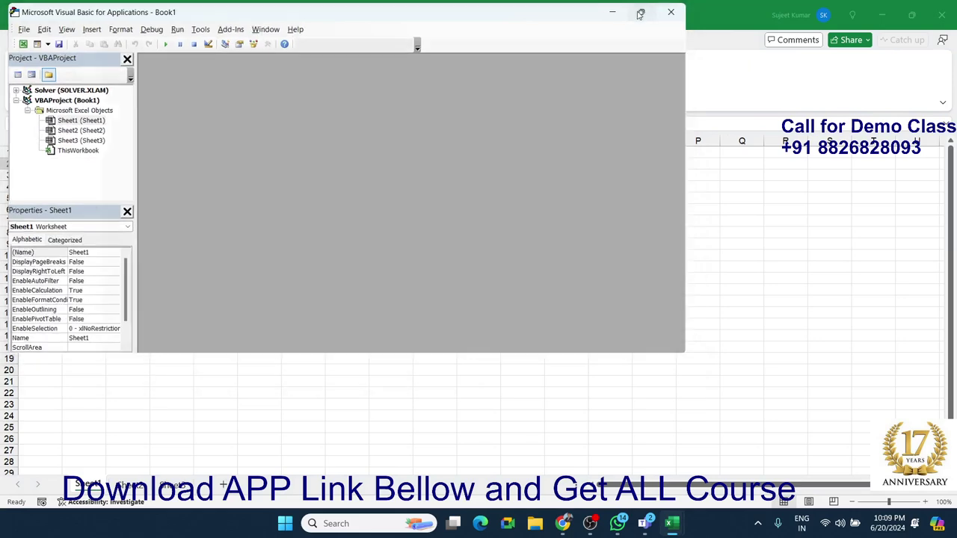
click(640, 12)
click(82, 22)
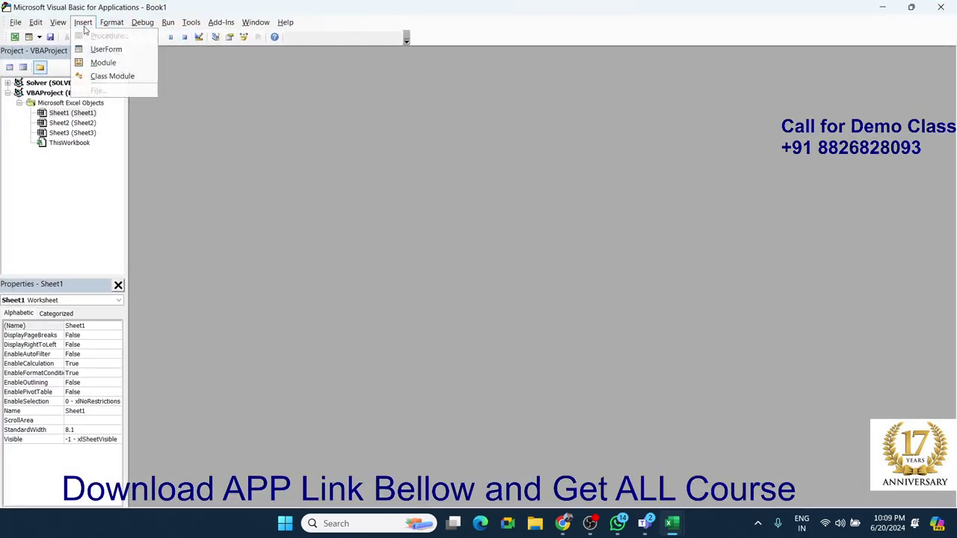
click(95, 72)
mouse_move(911, 8)
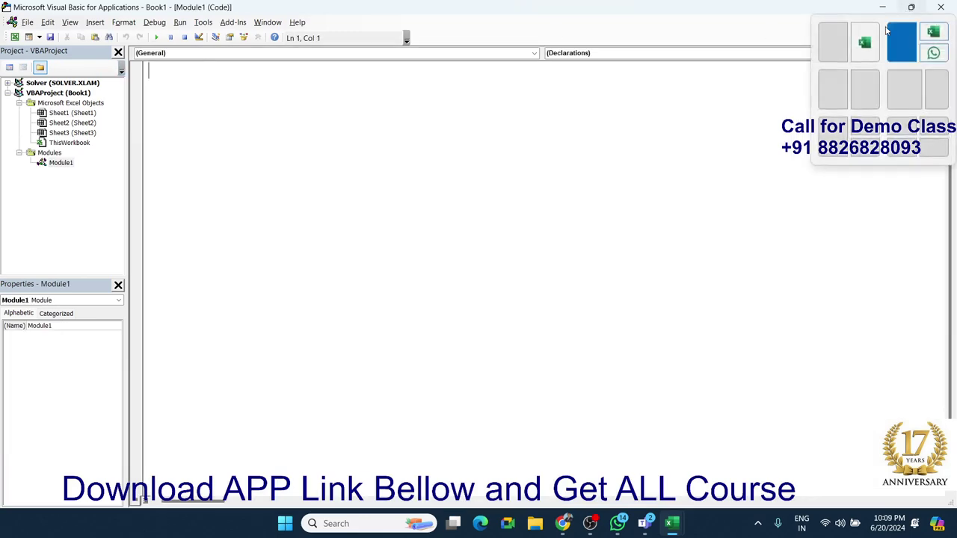
click(833, 41)
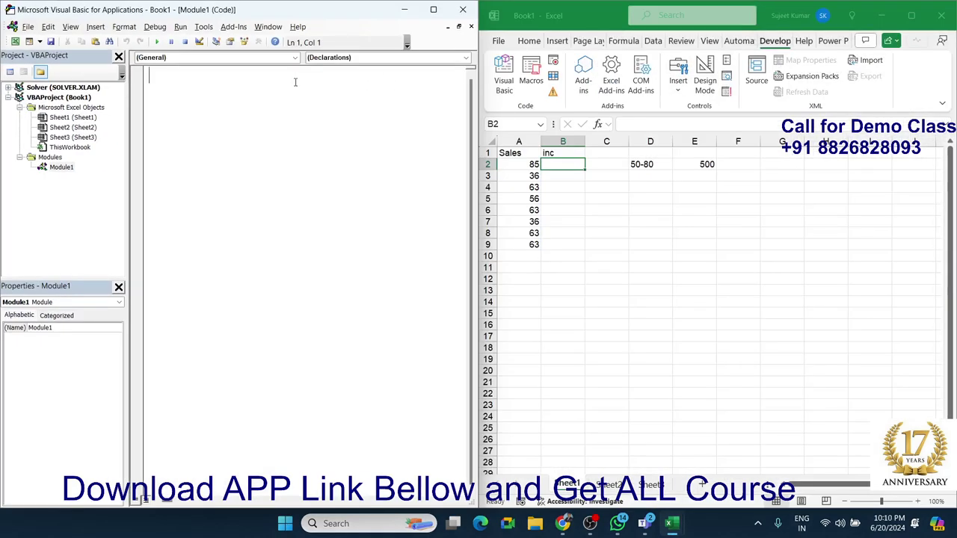
- Start the macro Sub rr_1() and add blank lines inside it
text(sub )
text(r)
text(1())
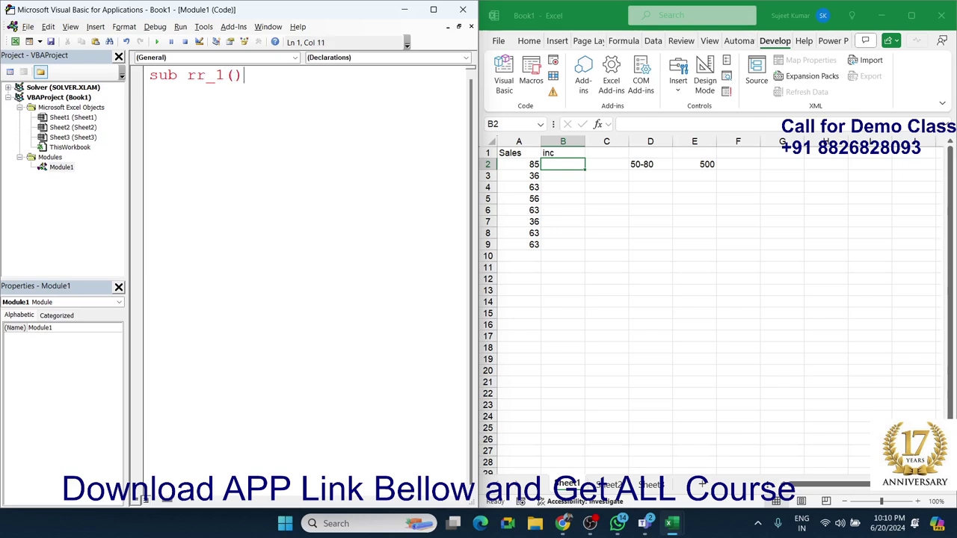
key(Return)
key(Return)
key(Return)
key(Return)
key(Return)
key(Up)
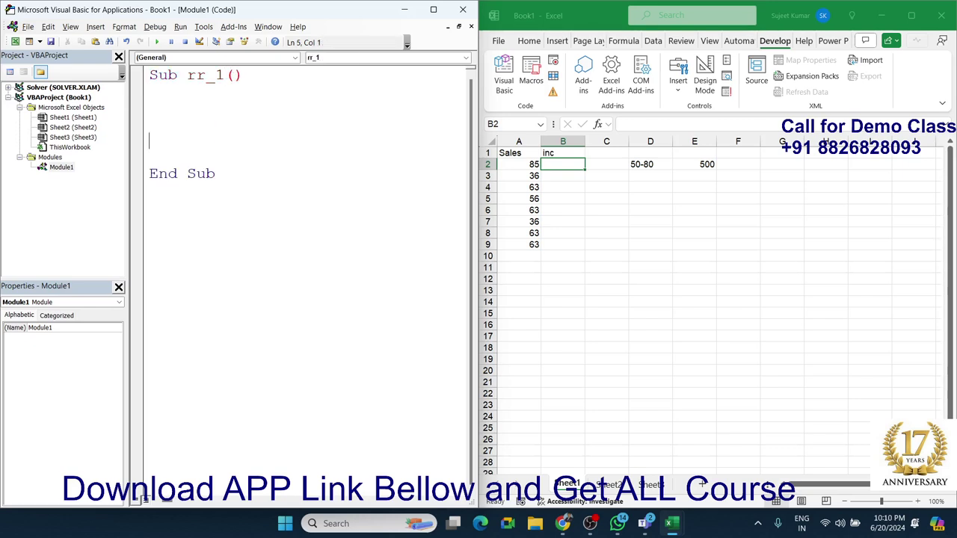
key(Up)
key(Up)
key(Up)
key(Return)
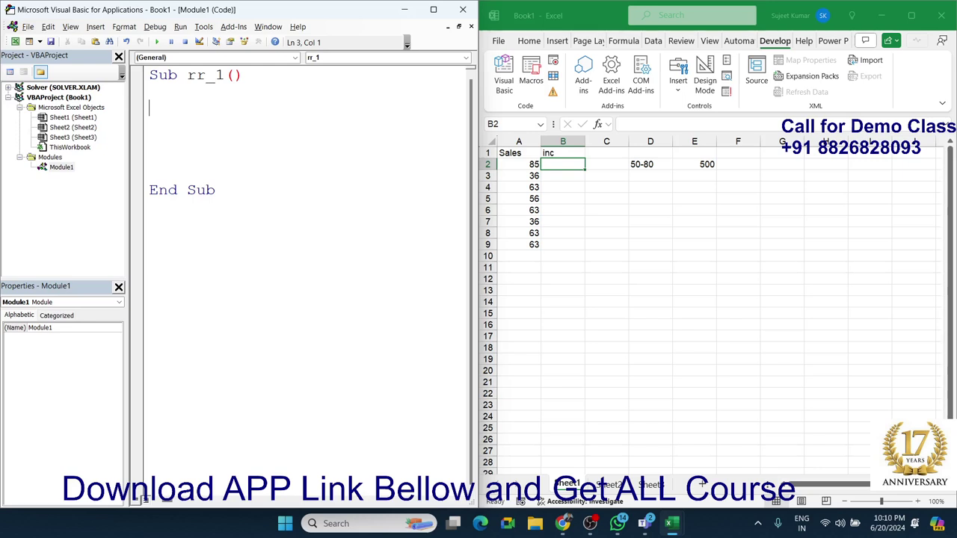
key(Return)
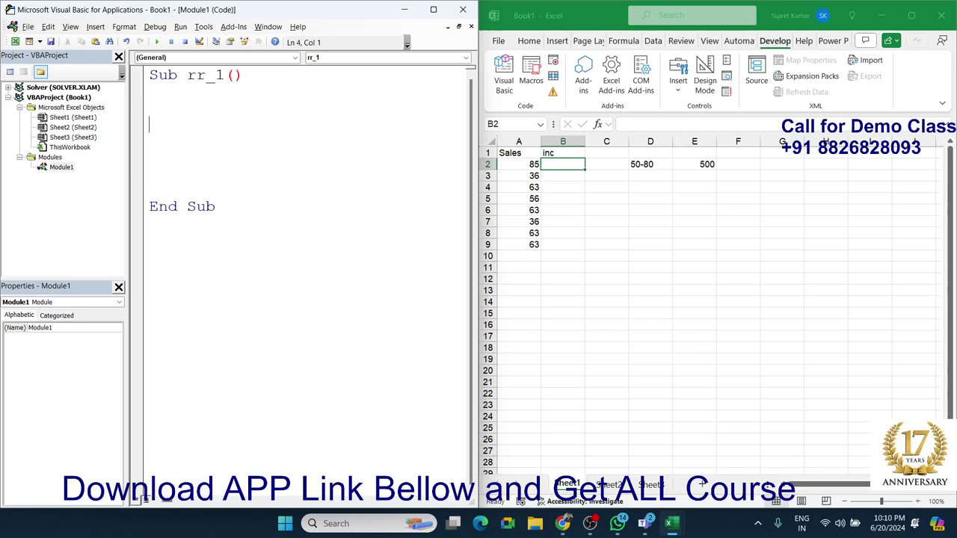
- Write an empty For i = 2 To 9 … Next i loop inside rr_1
text(i)
key(BackSpace)
text(for )
text(i = 1 )
text(t)
key(BackSpace)
key(BackSpace)
key(BackSpace)
text(2)
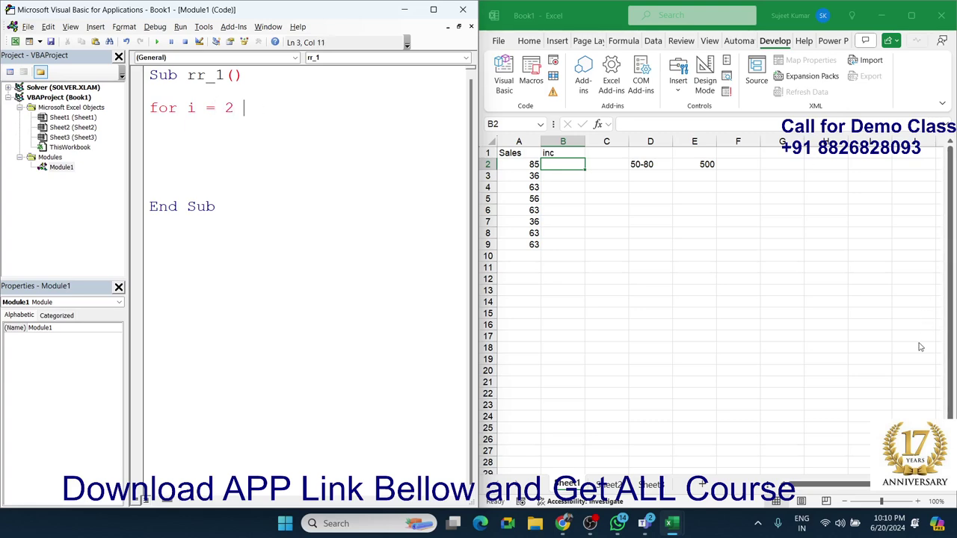
click(267, 95)
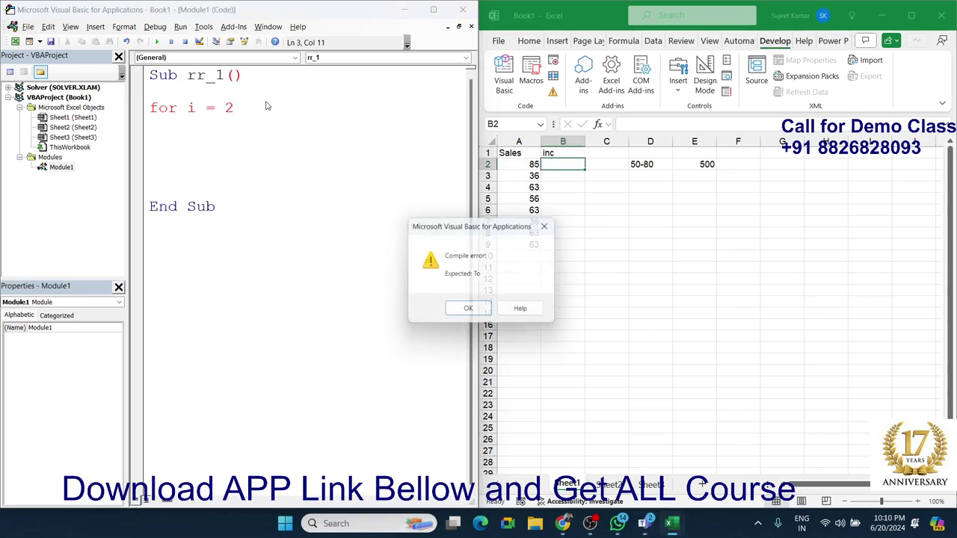
click(464, 310)
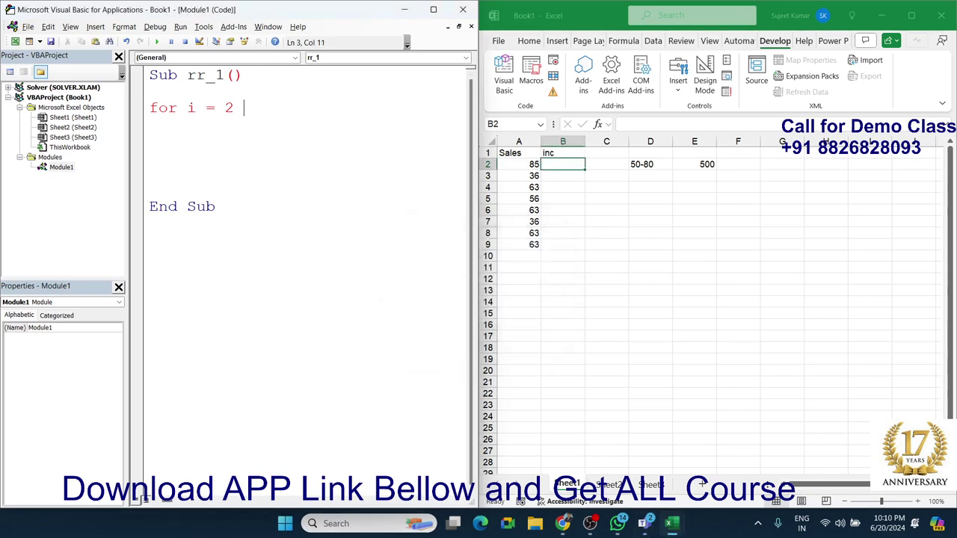
text(to )
text(9)
key(Return)
key(Return)
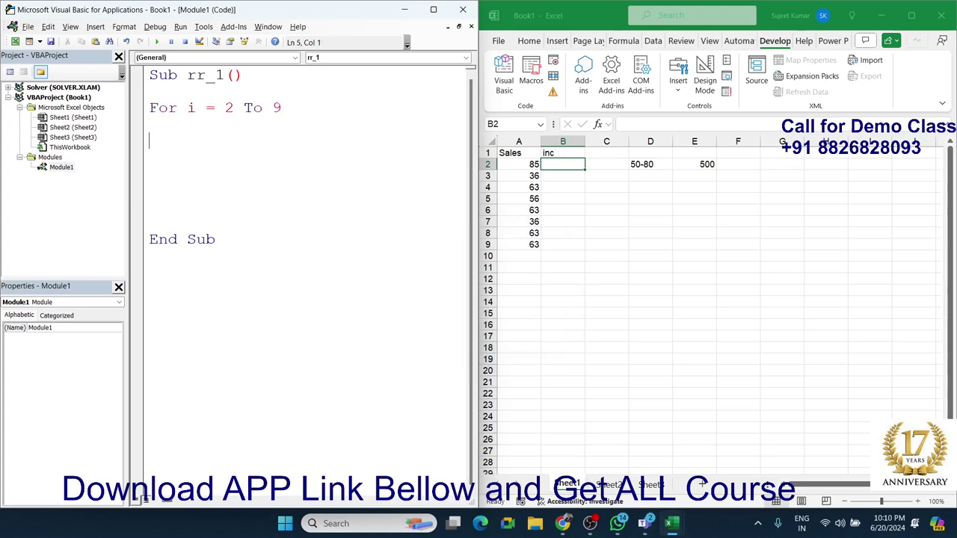
key(Return)
key(Return)
key(Return)
text(next )
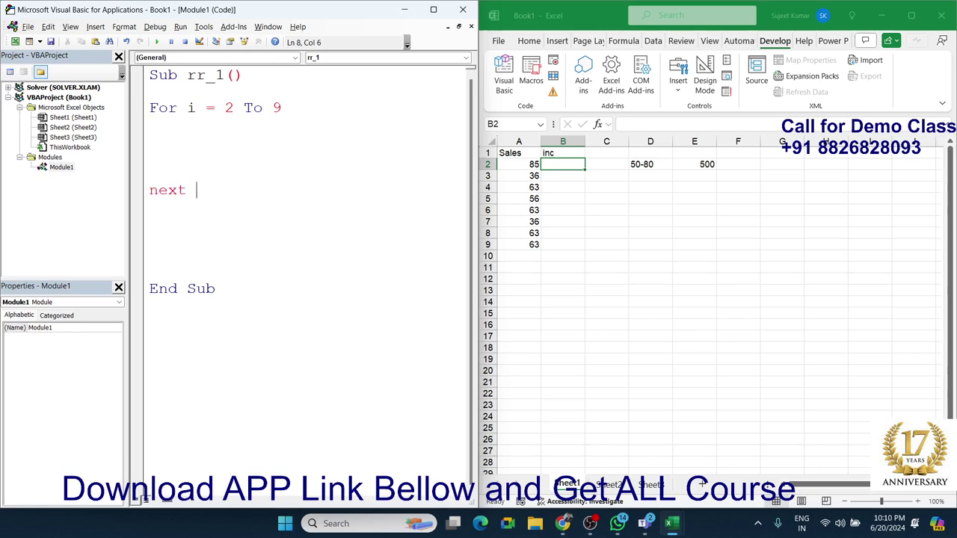
text(i)
key(Up)
key(Up)
key(Up)
key(Up)
key(Up)
key(Up)
key(Return)
key(Up)
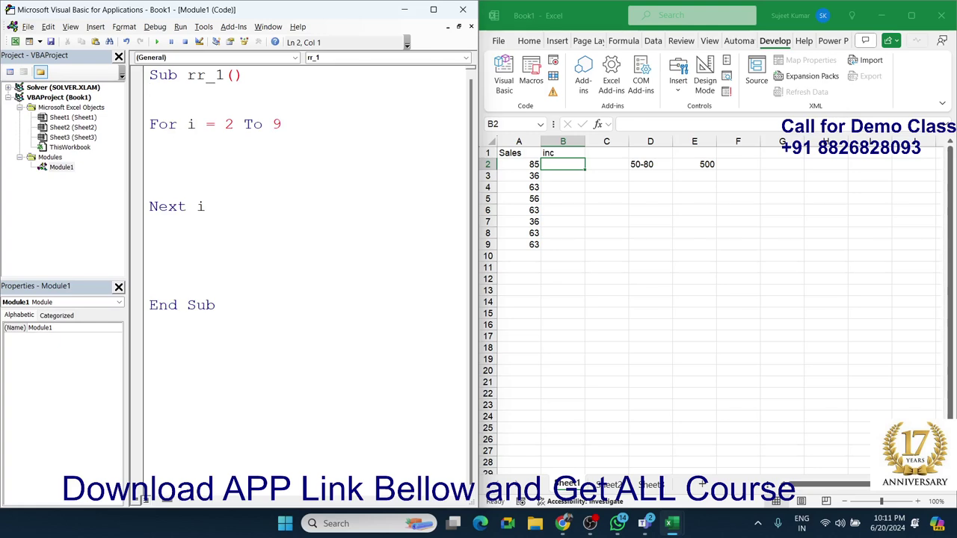
- Declare s As Long and set s = Cells(i, 1).Value inside the loop
text(dim r as)
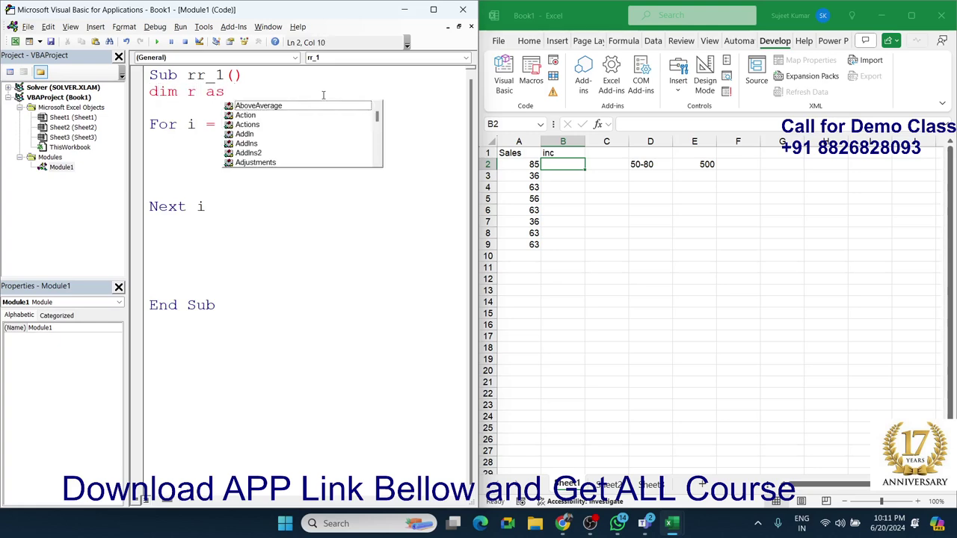
key(BackSpace)
key(BackSpace)
key(BackSpace)
key(BackSpace)
key(BackSpace)
text(s)
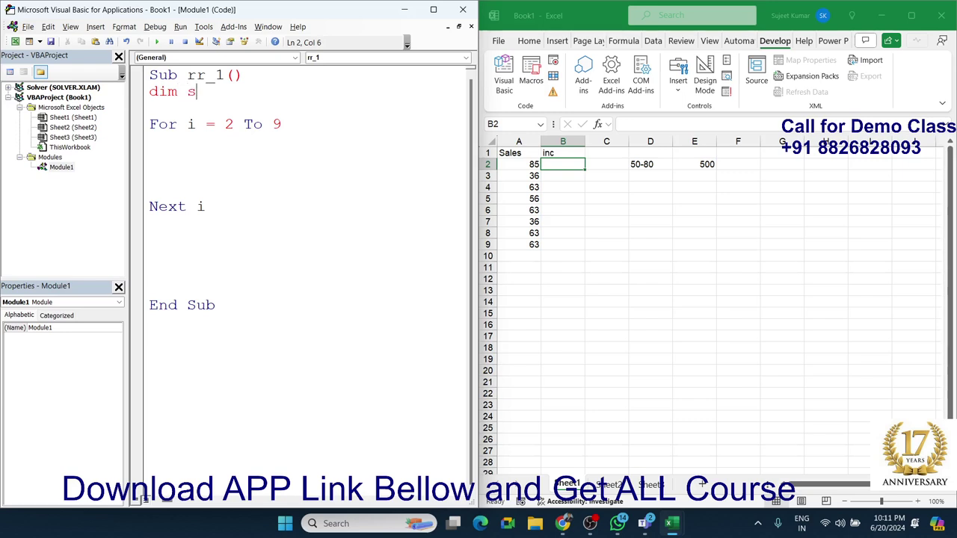
text( as lo)
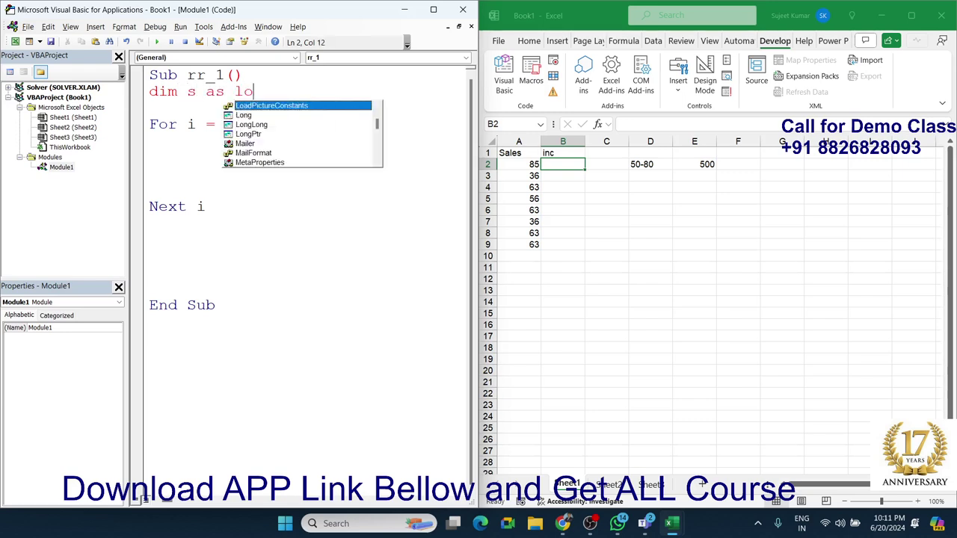
text(ng)
key(Tab)
key(Down)
key(Down)
key(Down)
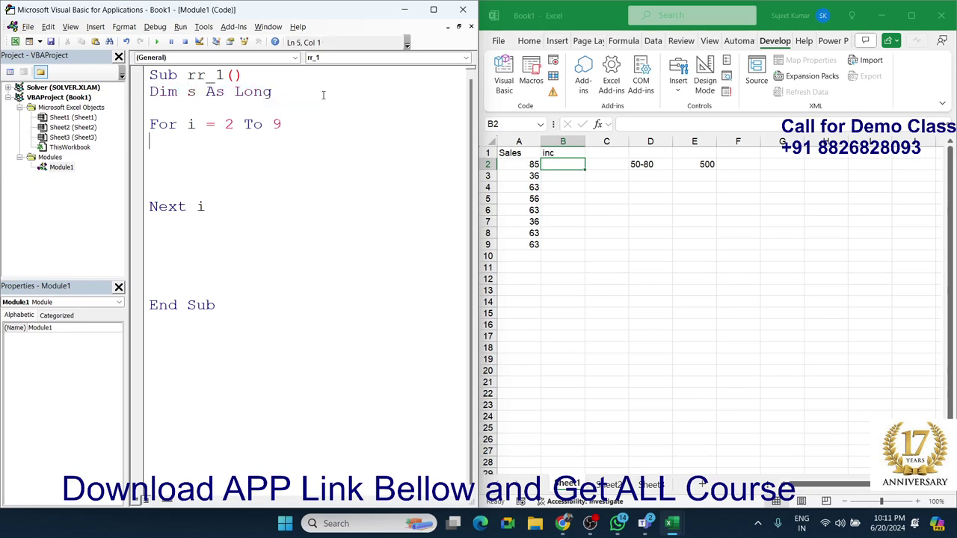
text(s=cells)
text((i,2)
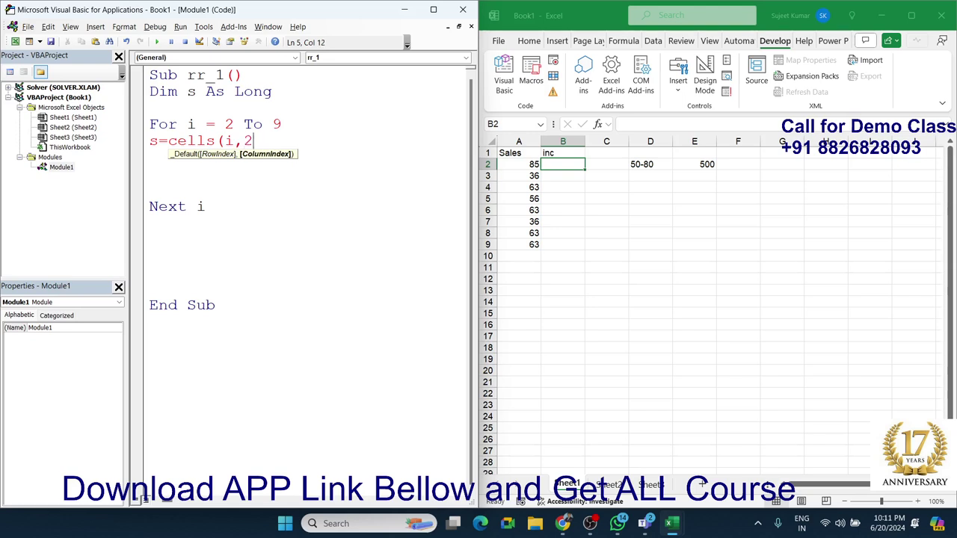
key(BackSpace)
text(1)
text().value)
key(Return)
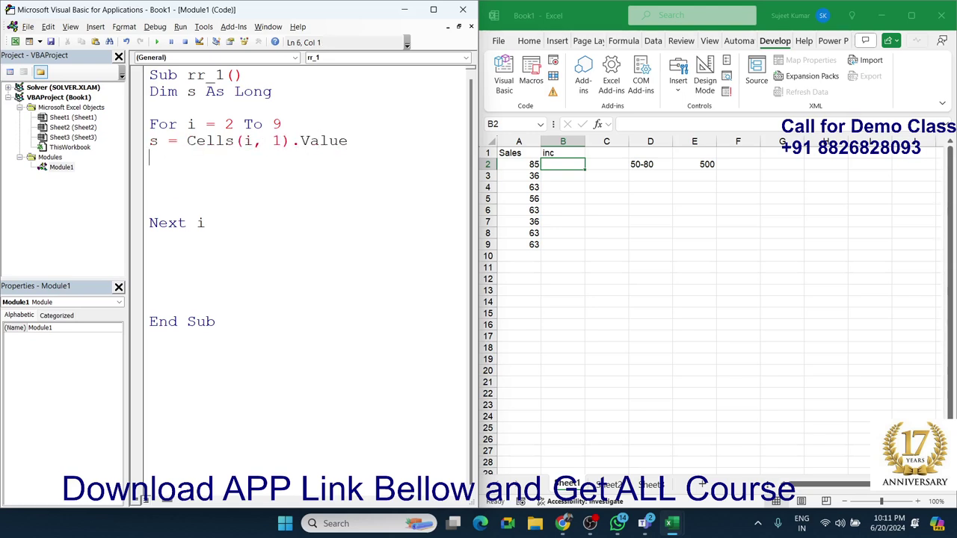
- Add If s >= 50 And s <= 80 Then Cells(i, 2).Value = 500, closed with End If
key(Return)
text(if s)
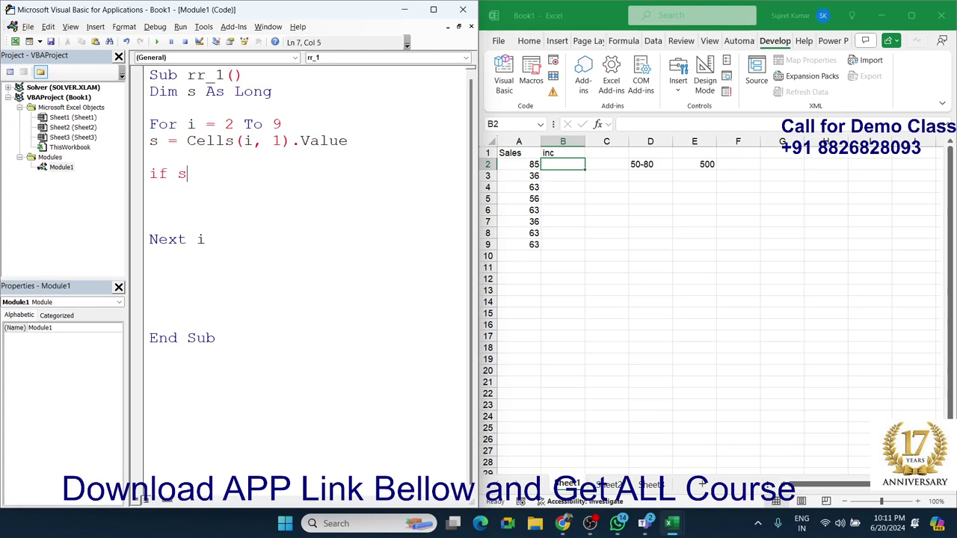
text(>=50)
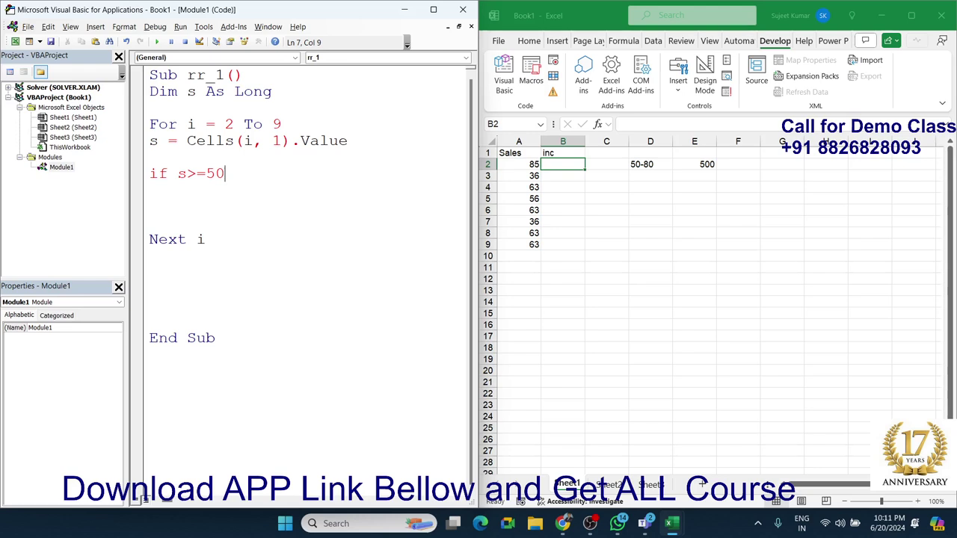
text( and s)
text(<=80 )
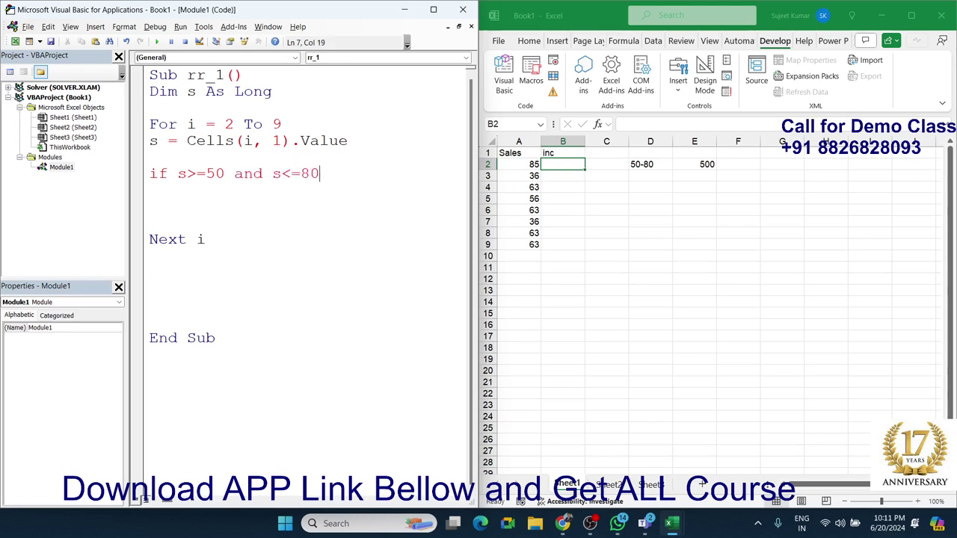
text(then)
key(Return)
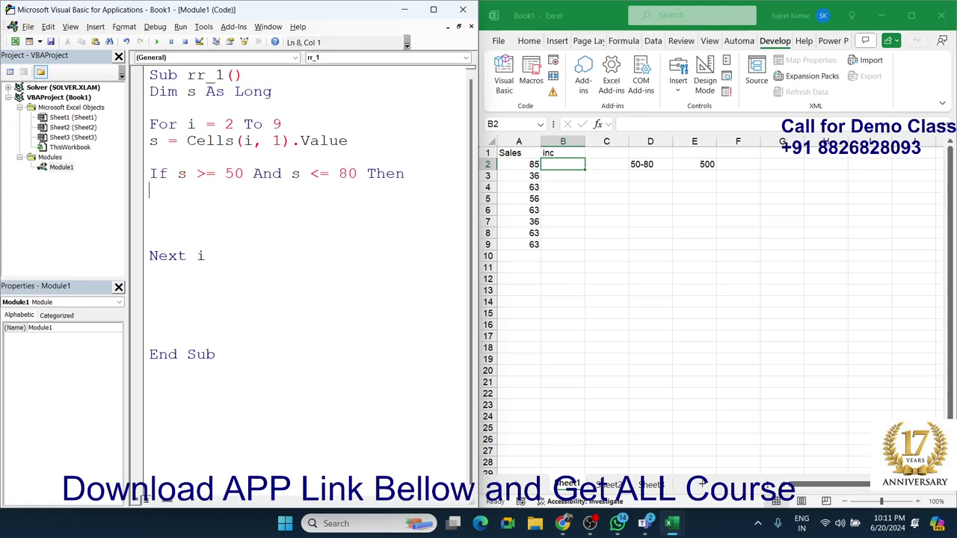
text(cells()
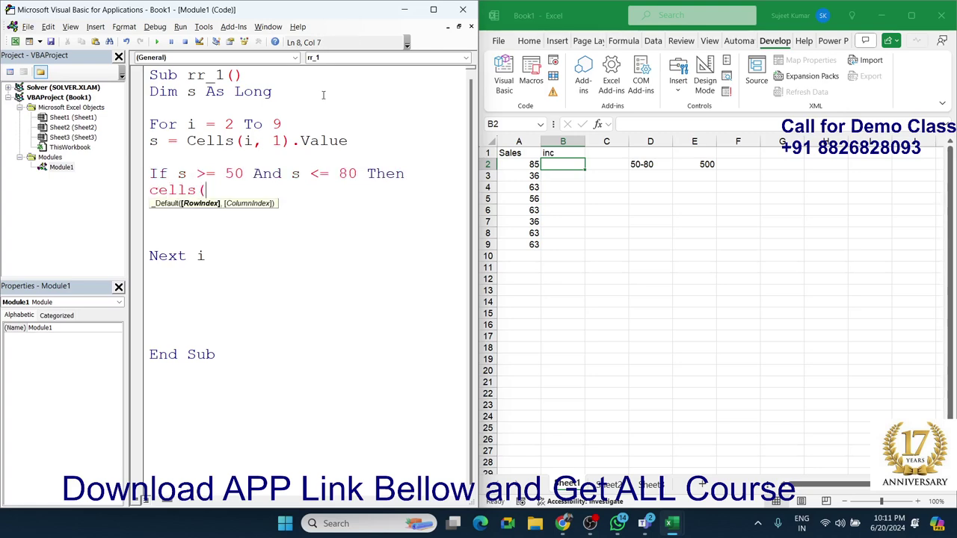
text(i,2)
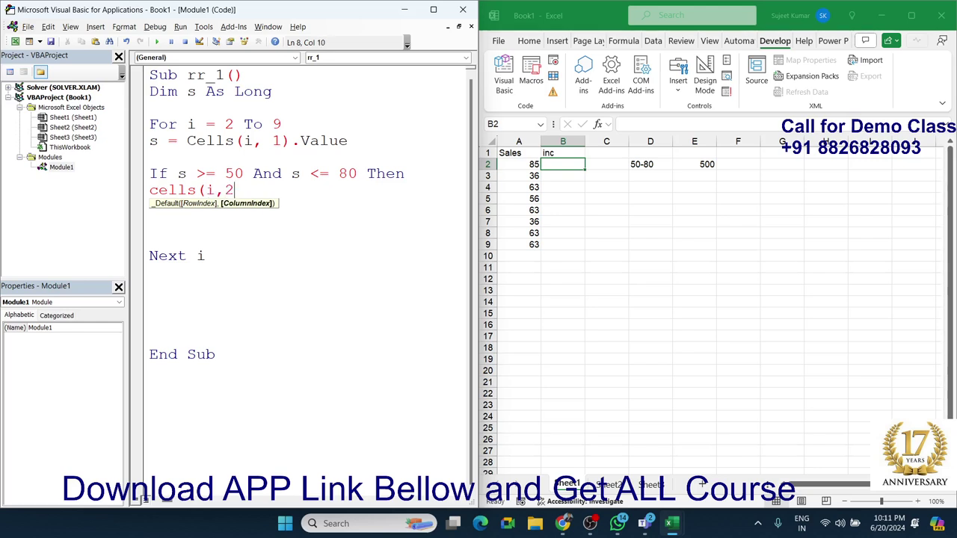
text().)
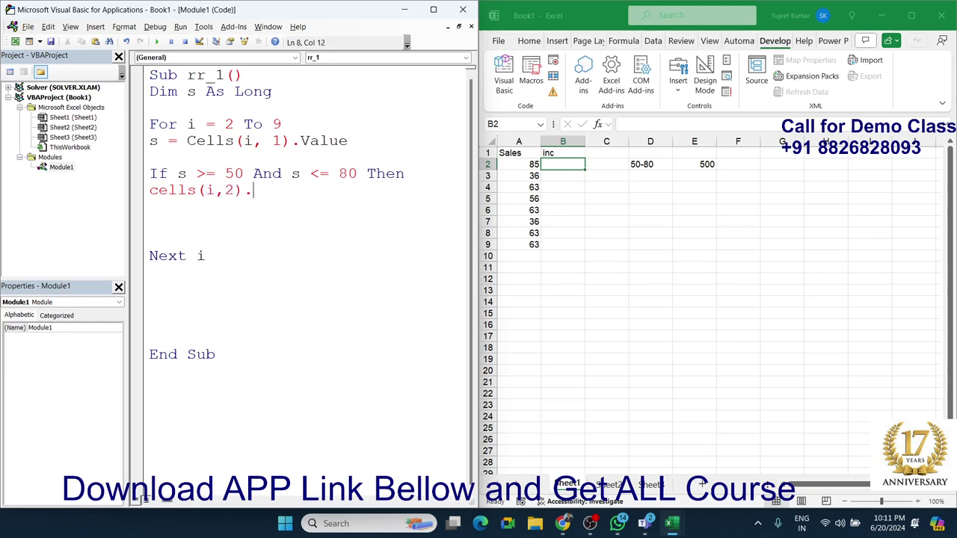
text(value =)
key(BackSpace)
key(BackSpace)
text(500)
key(Return)
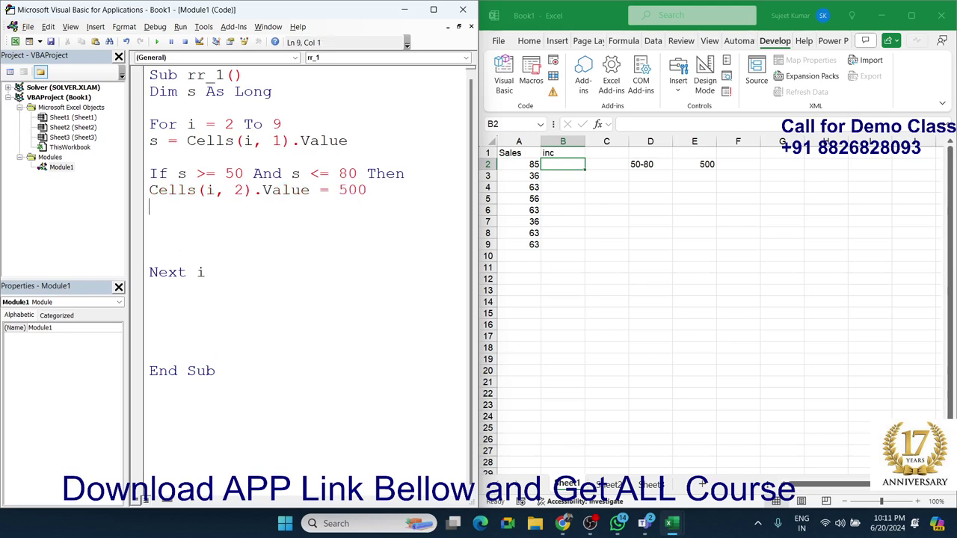
text(end if)
key(Return)
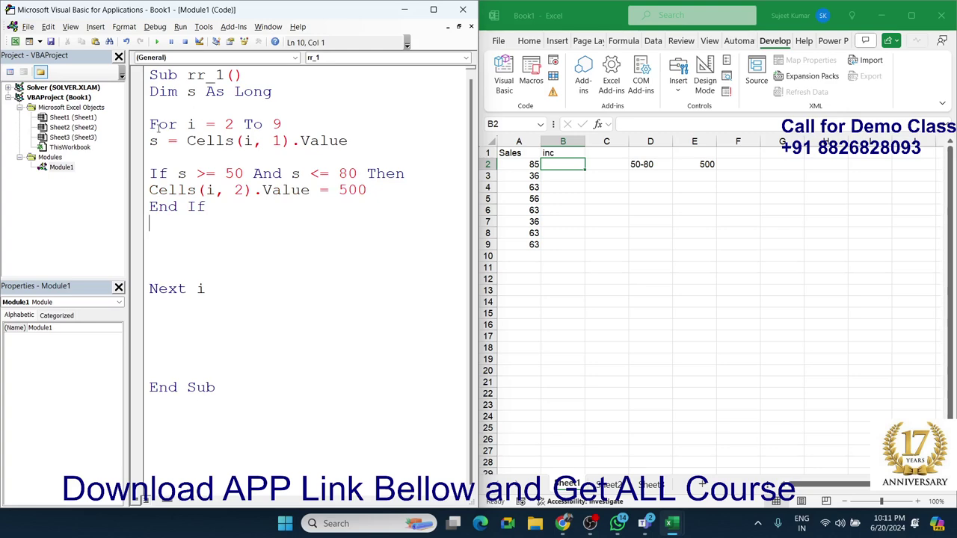
- Run the rr_1 macro, then clear its 500 results from B2:B9
click(157, 42)
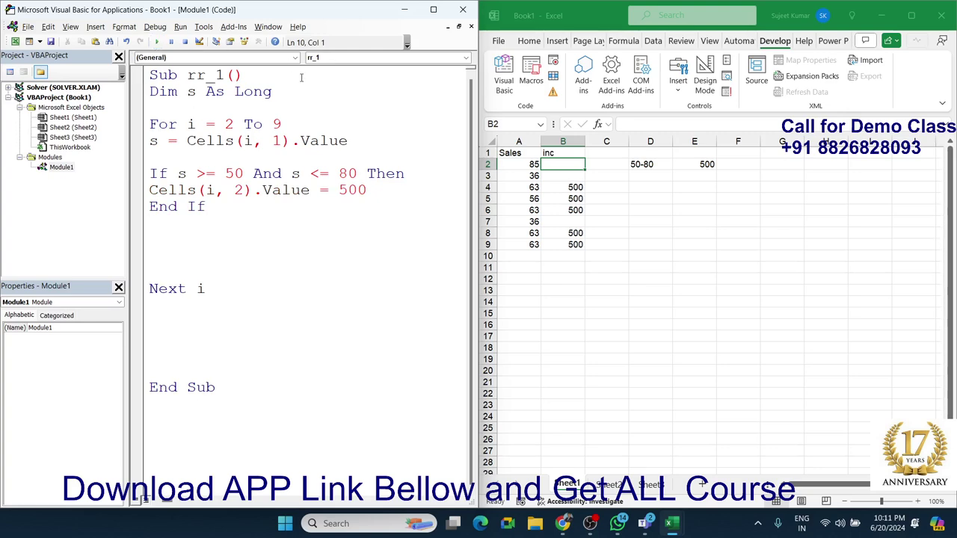
drag(562, 164, 570, 251)
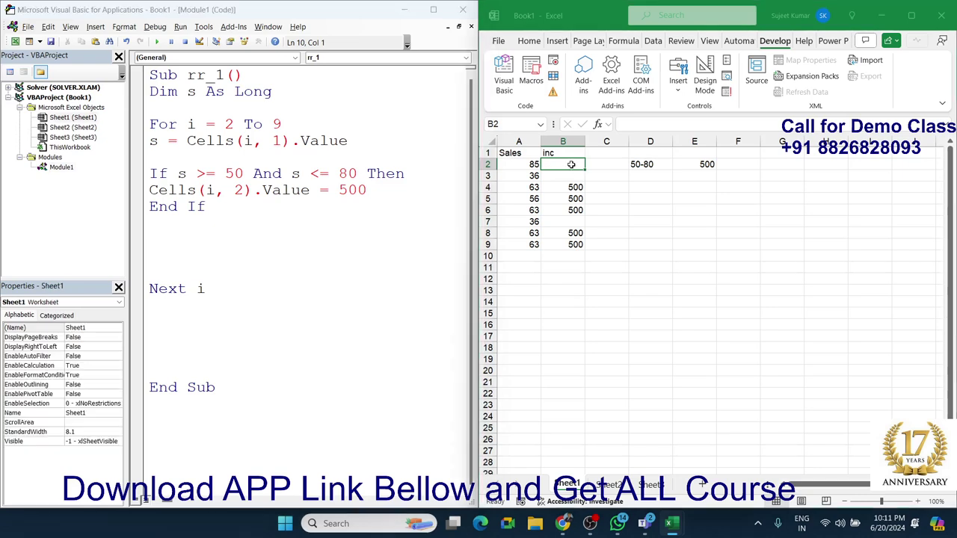
key(Delete)
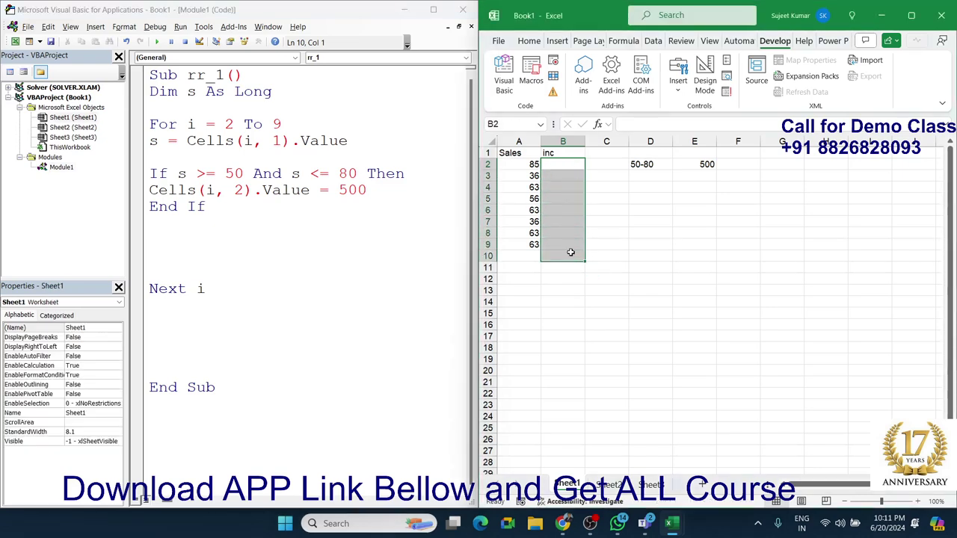
- Add incentive tiers <50 paying 100 in D3:E3 and >80 paying 200 in D4:E4
key(Right)
key(Right)
key(Return)
text(<)
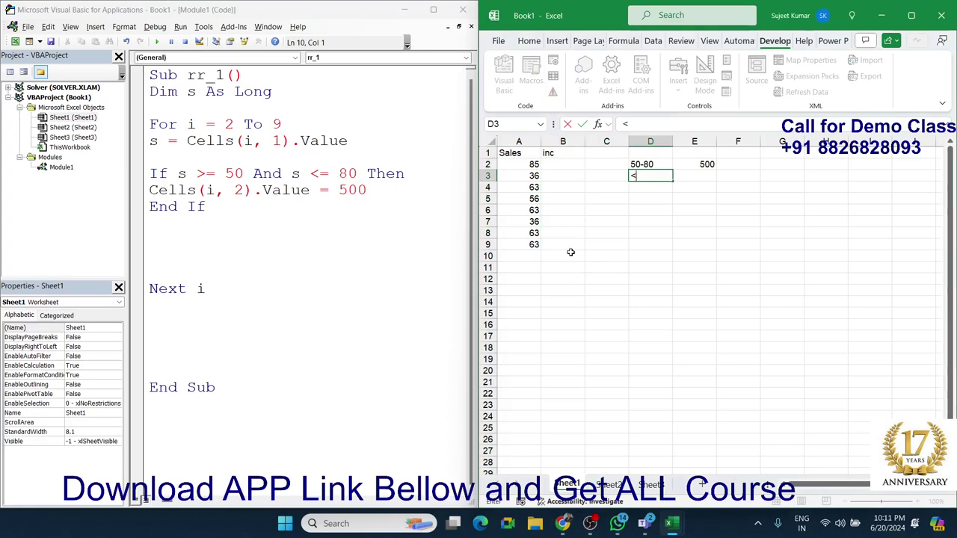
key(Tab)
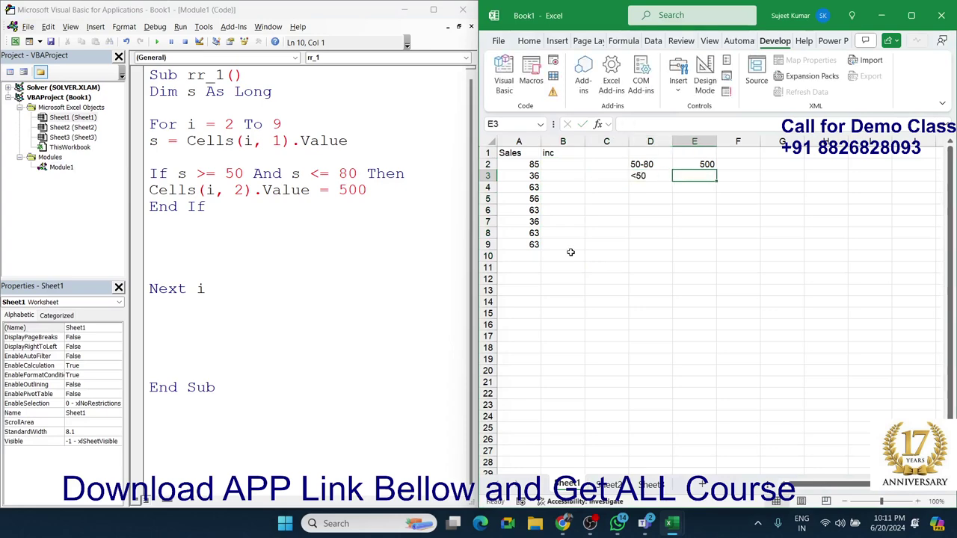
text(100)
key(Return)
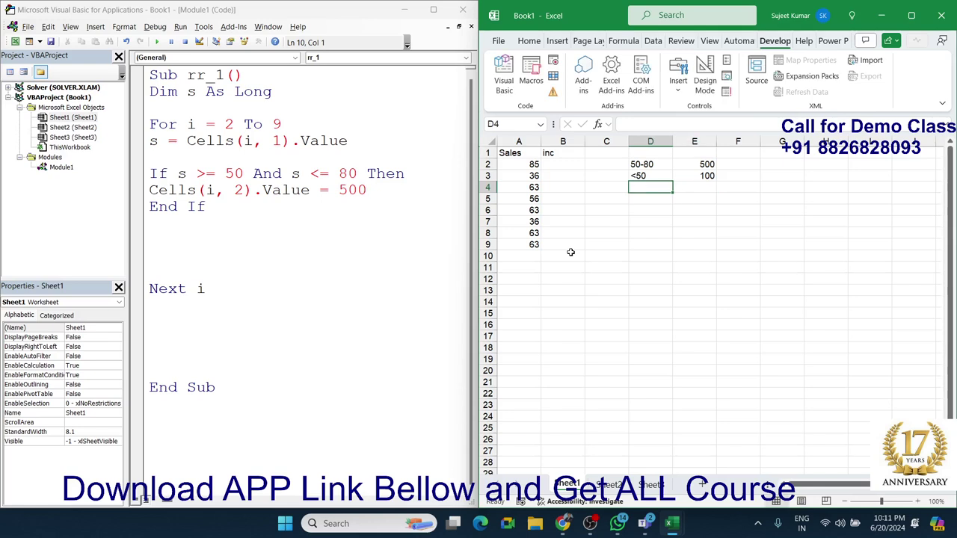
text(>80)
key(Tab)
text(3)
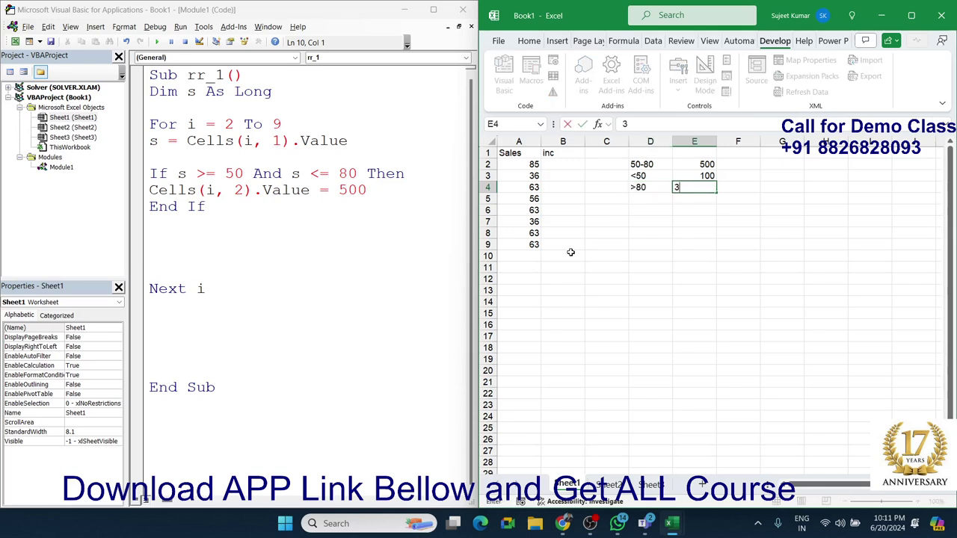
key(Escape)
text(200)
key(Return)
- Review the incentive tier table, then select the whole rr_1 macro code
drag(652, 164, 693, 196)
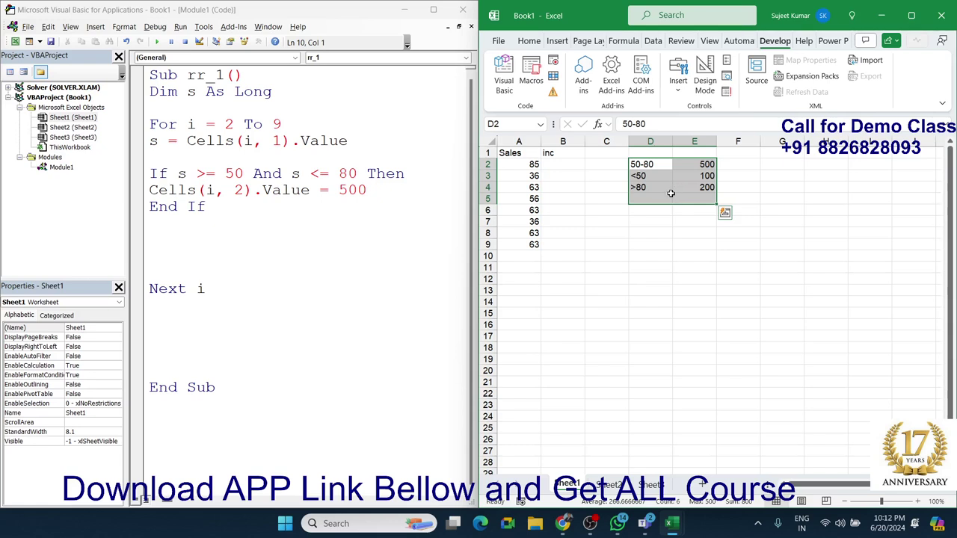
click(278, 202)
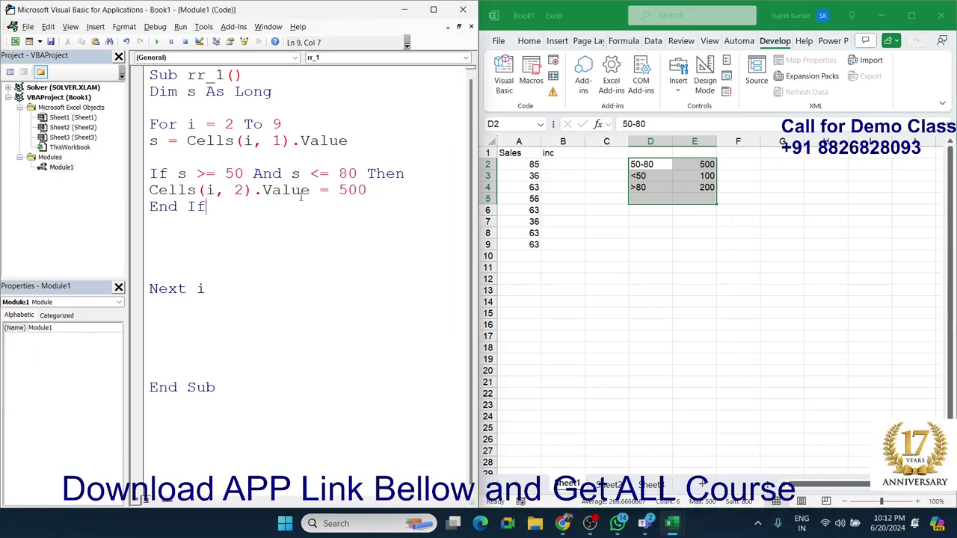
click(649, 177)
drag(695, 164, 684, 188)
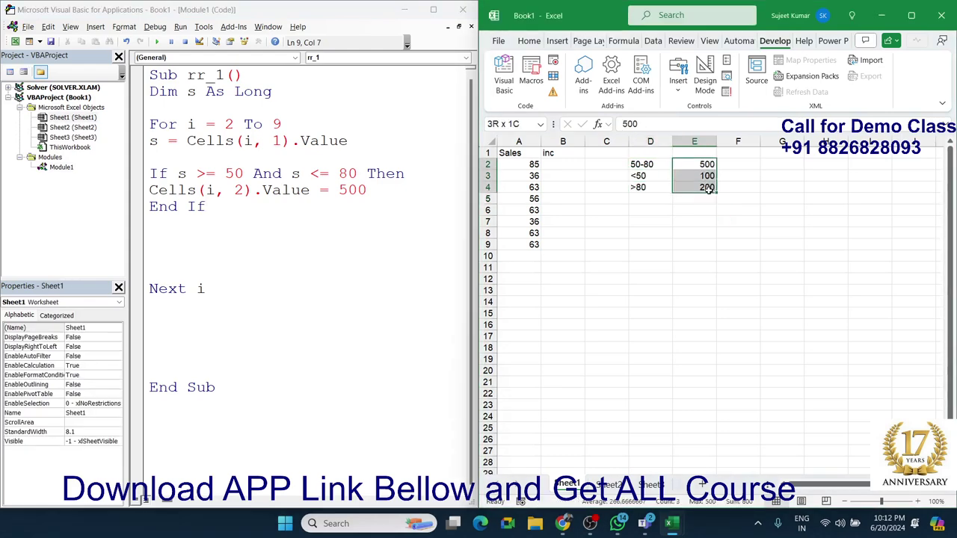
click(662, 187)
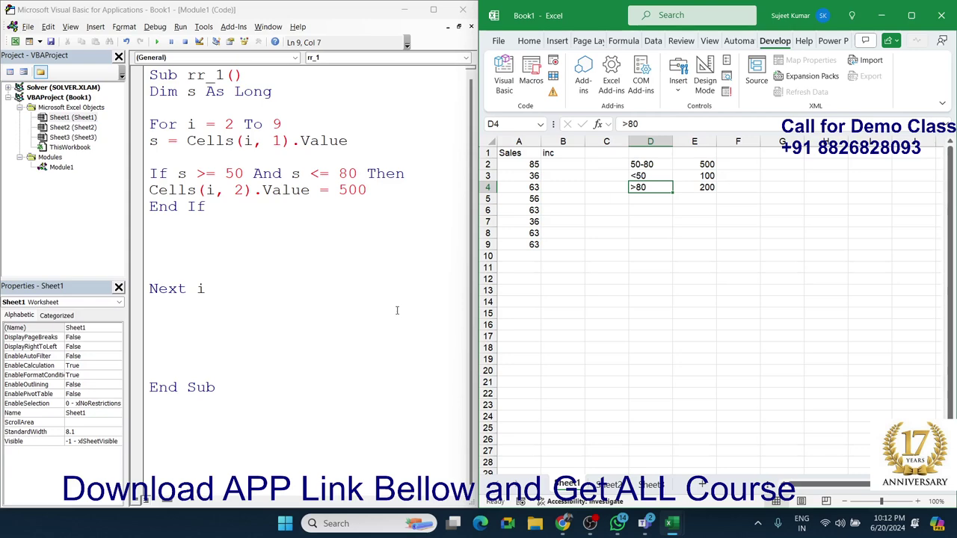
click(225, 391)
drag(225, 391, 158, 75)
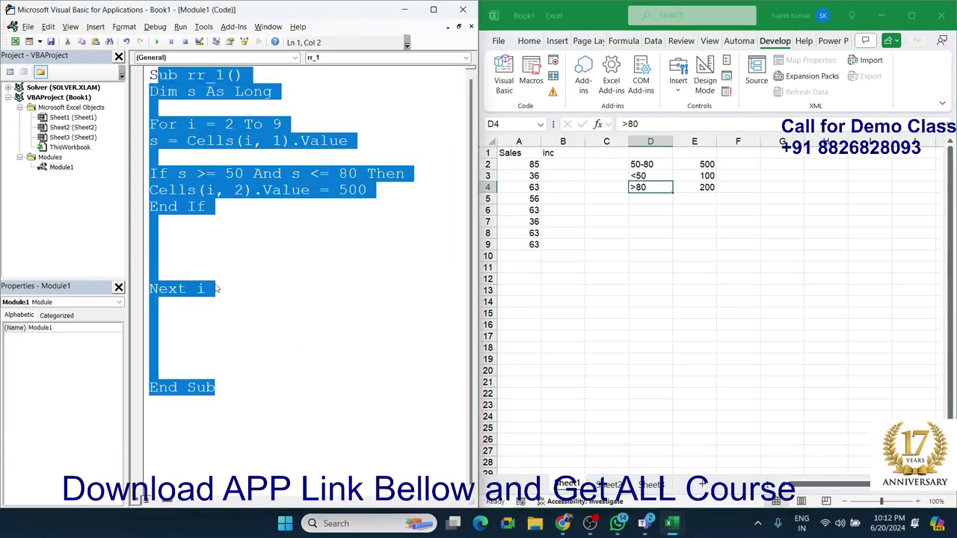
- Paste a copy of the macro below End Sub and rename it rr_2
click(165, 456)
text(ub rr_1() Dim s As Long  For i = 2 To 9 s = Cells(i, 1).Value  If s >= 50 And s <= 80 Then Cells(i, 2).Value = 500 End If     Next i      End Sub)
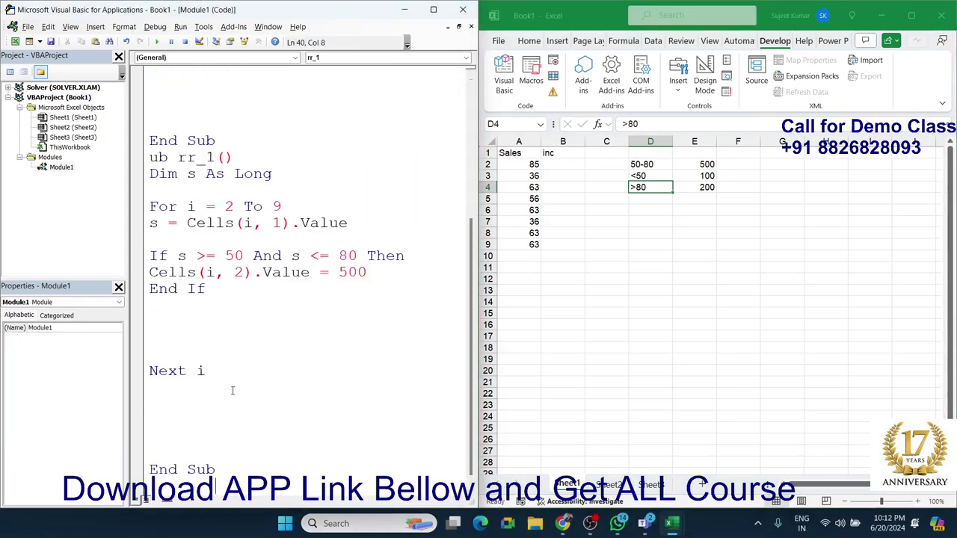
scroll(222, 300, up, 3)
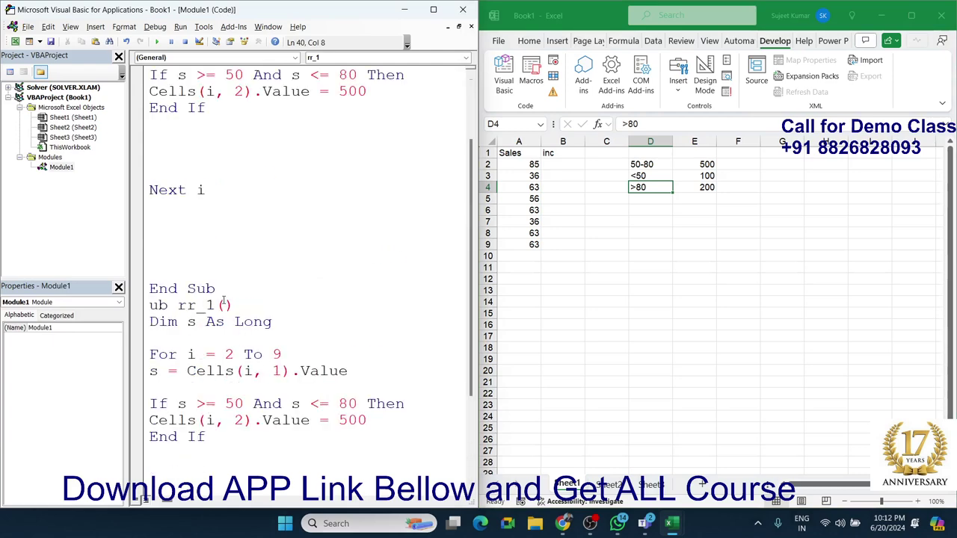
click(150, 305)
text(b)
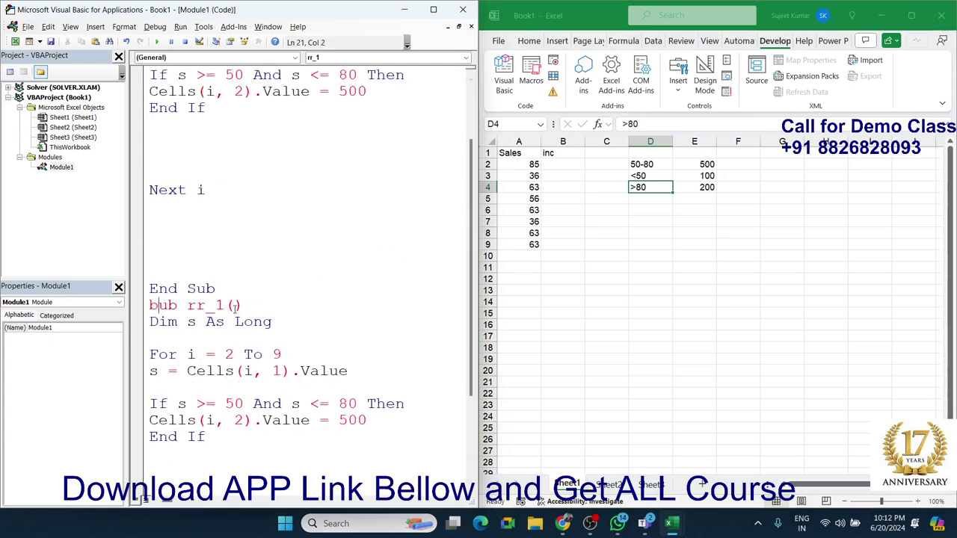
click(219, 308)
key(Delete)
text(2)
- Delete the If…End If block from rr_2, leaving only the loop reading s
click(266, 338)
scroll(269, 337, down, 3)
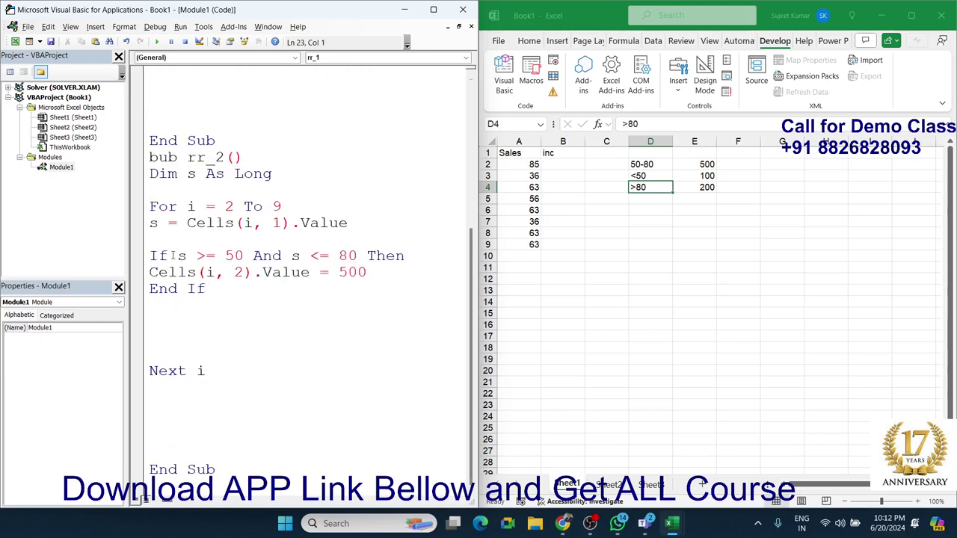
drag(150, 240, 195, 290)
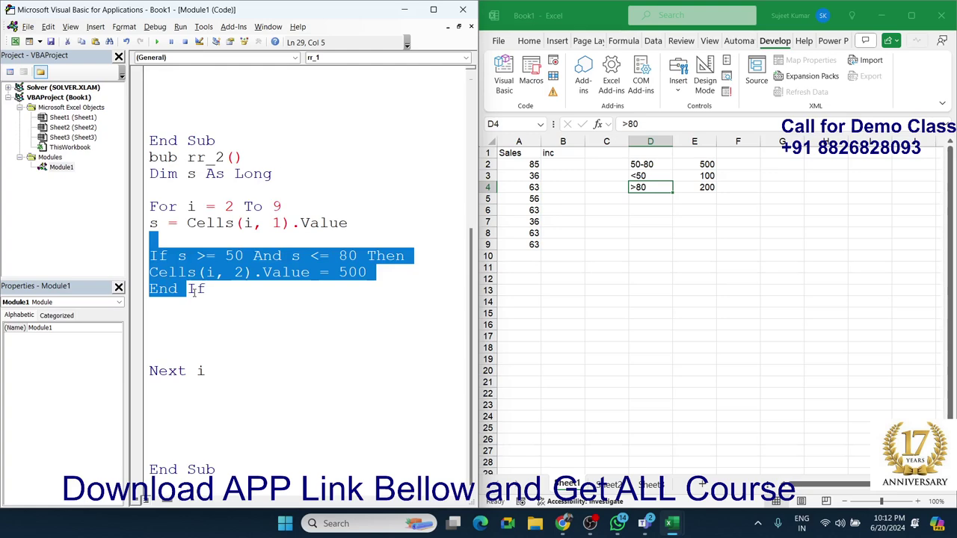
key(Delete)
key(ctrl+z)
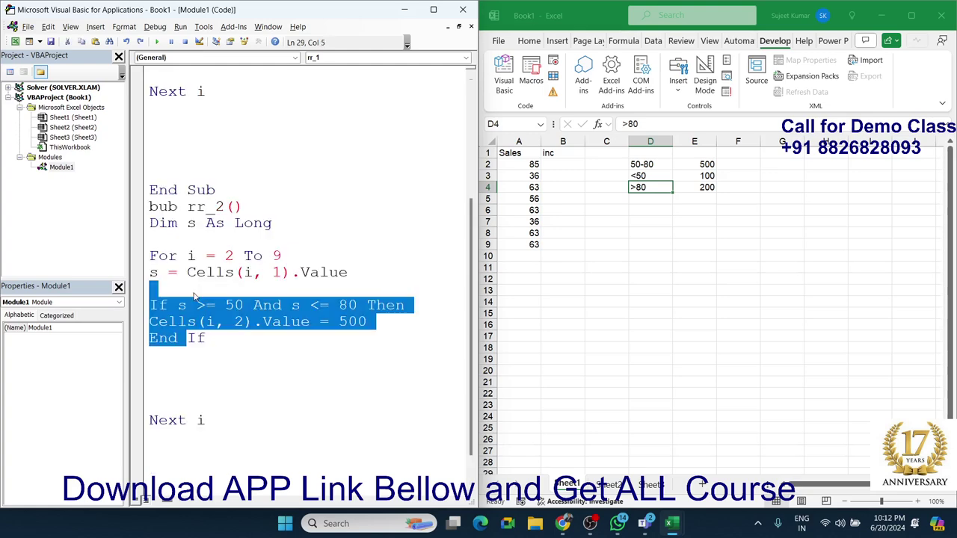
key(Up)
key(Up)
key(Up)
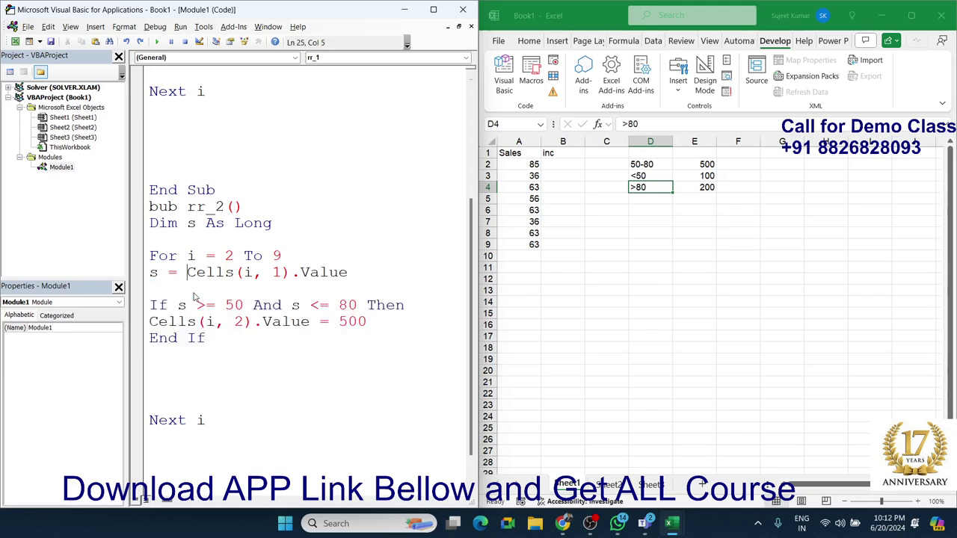
key(Down)
key(Down)
key(shift+Down)
key(shift+Down)
key(shift+Down)
key(Delete)
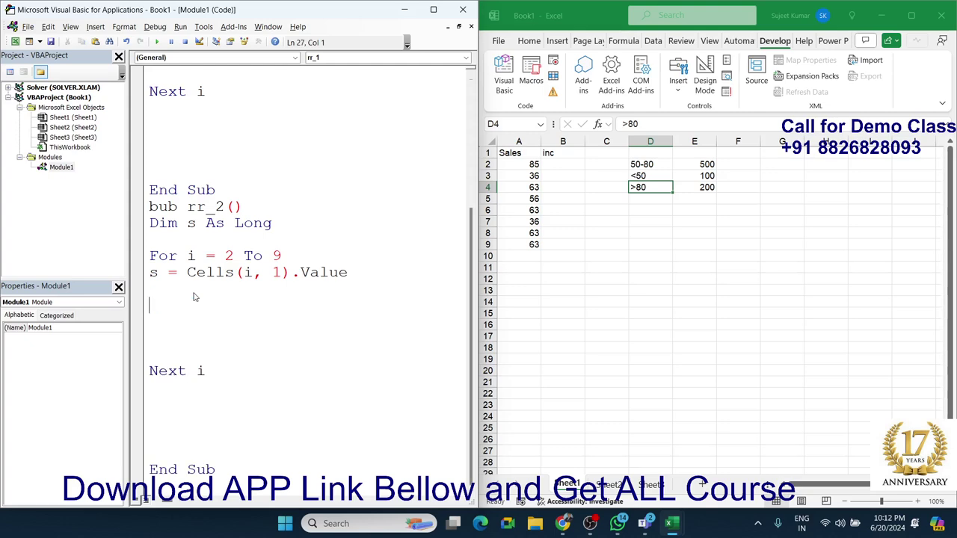
- Start the outer 'If s >= 50 Then' with a nested 'If s <= 80 Then' line
text(if s>=50 then)
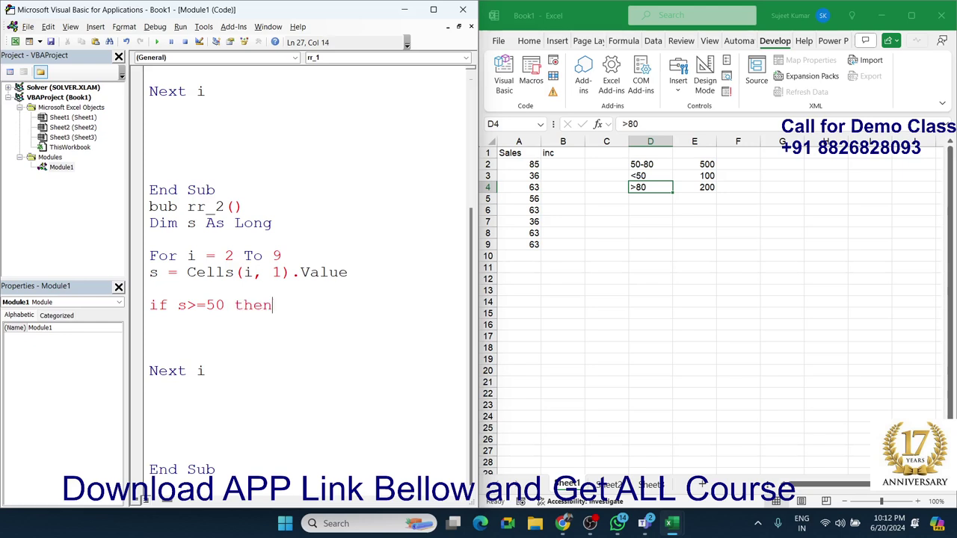
key(Return)
key(Return)
key(Tab)
text(i)
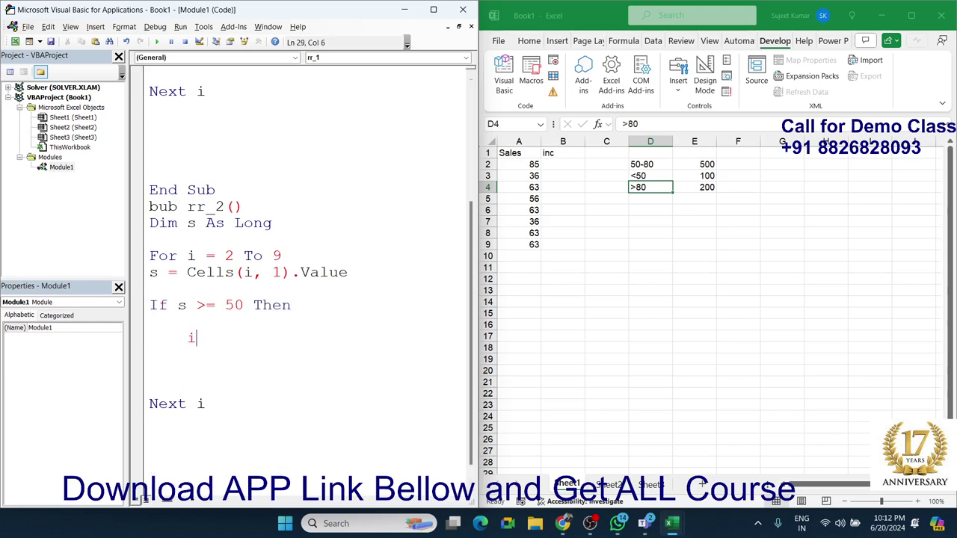
text(f s)
text(<=)
text(80)
text( then)
text(ce)
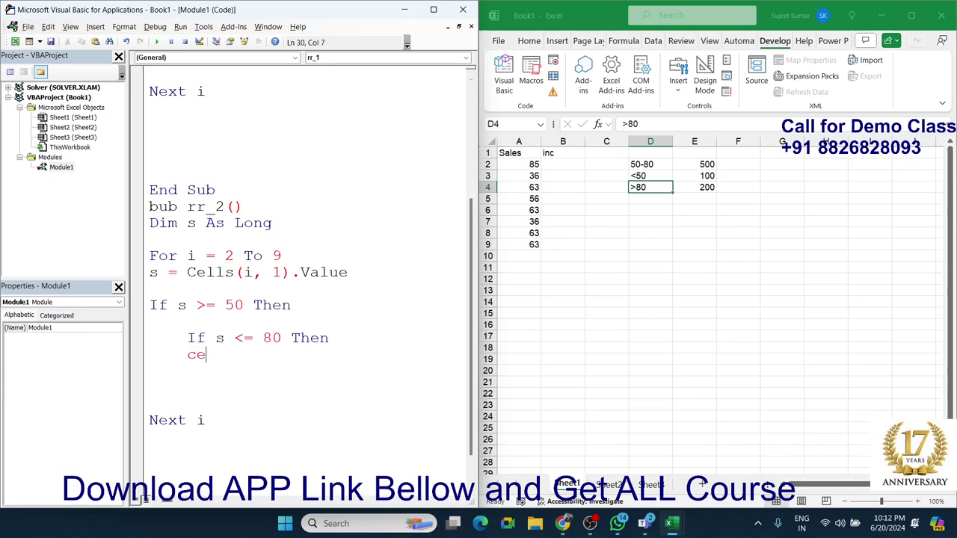
key(BackSpace)
key(BackSpace)
- Correct the mistyped procedure header to 'Sub rr_2()'
key(Up)
key(Up)
key(Up)
key(Up)
key(Up)
key(Up)
key(Up)
key(Up)
key(Up)
key(Up)
key(Left)
key(Left)
key(Left)
key(Left)
key(Left)
key(Left)
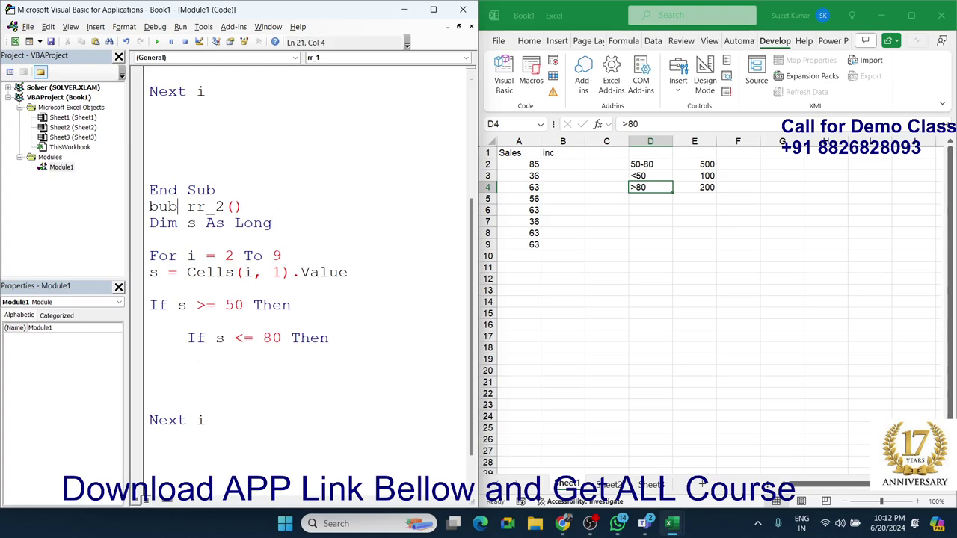
key(Left)
key(Left)
key(Left)
key(Delete)
text(s)
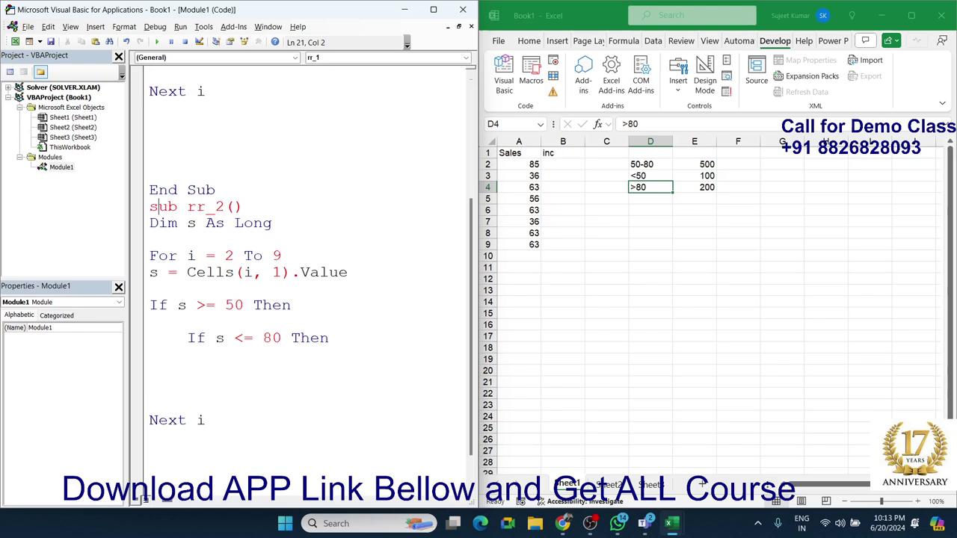
key(Down)
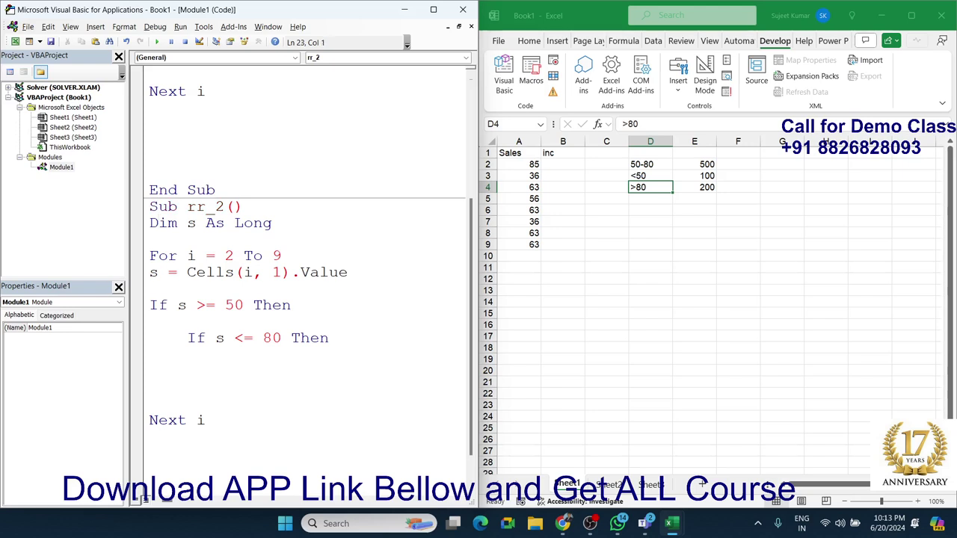
- Declare the variable with 'Dim r As Long'
text(dim r asd ra)
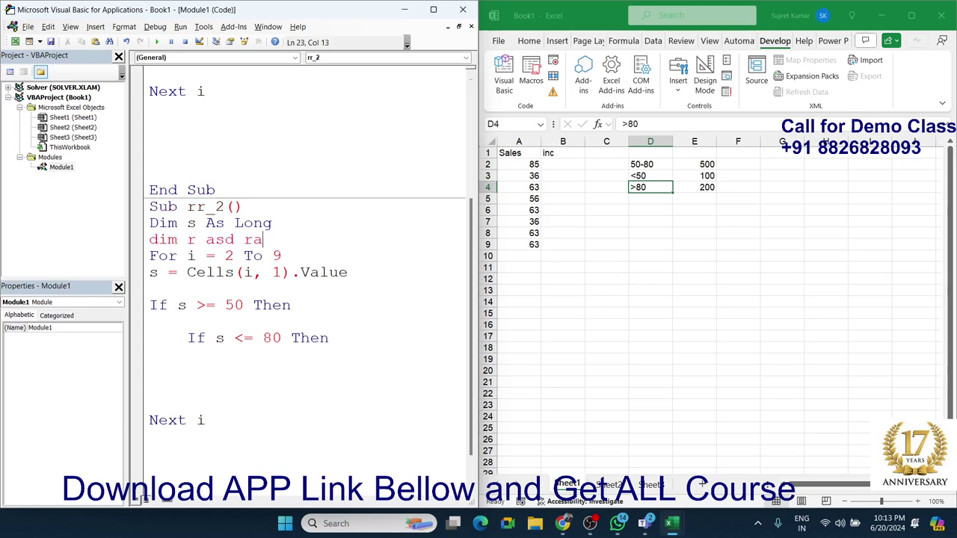
key(BackSpace)
key(BackSpace)
key(BackSpace)
key(BackSpace)
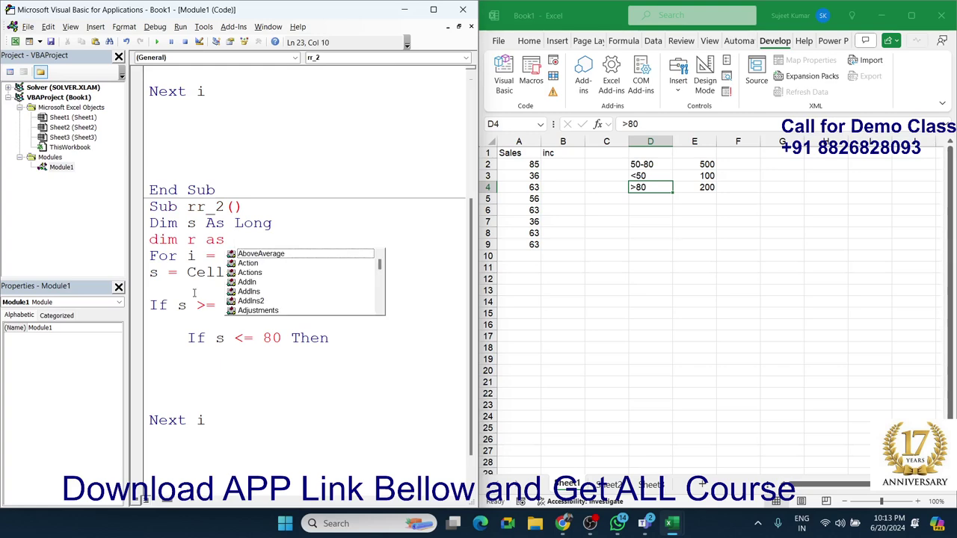
text(r)
key(BackSpace)
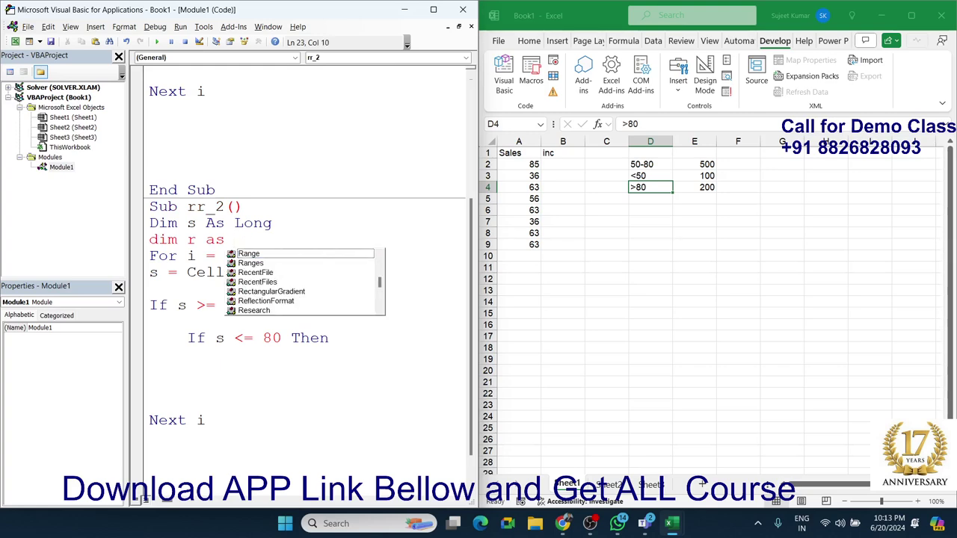
text(lon)
key(Tab)
- Fill the nested block: r = 500 when sales ≤ 80, else r = 200, then End If
key(Down)
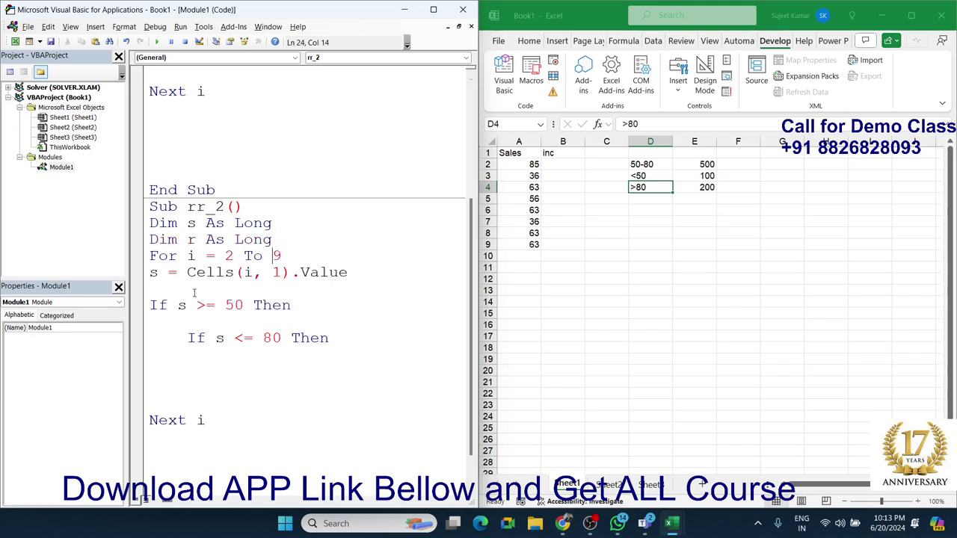
key(Down)
key(Down)
key(Down)
key(Down)
key(Down)
key(Down)
key(Tab)
text(r = )
text(500)
key(Return)
text(e)
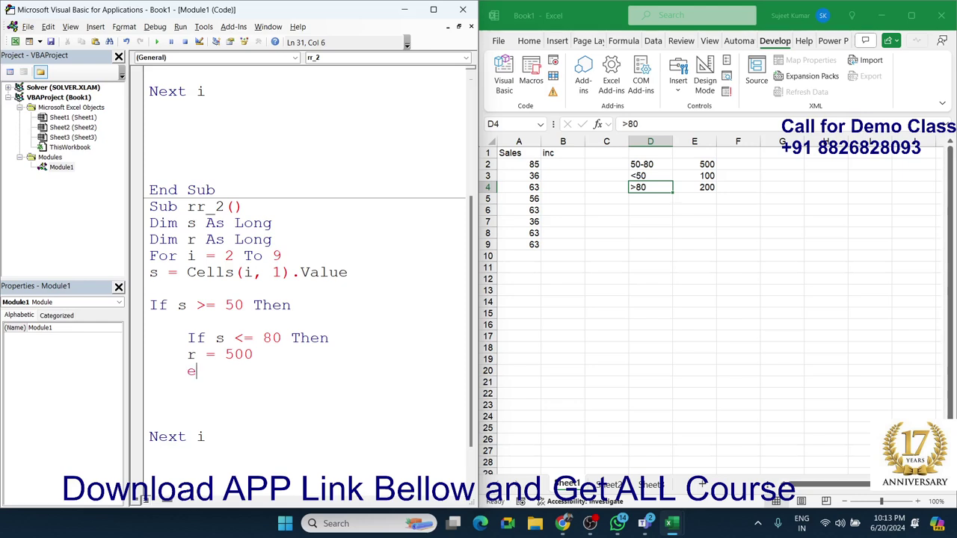
text(lse)
key(Return)
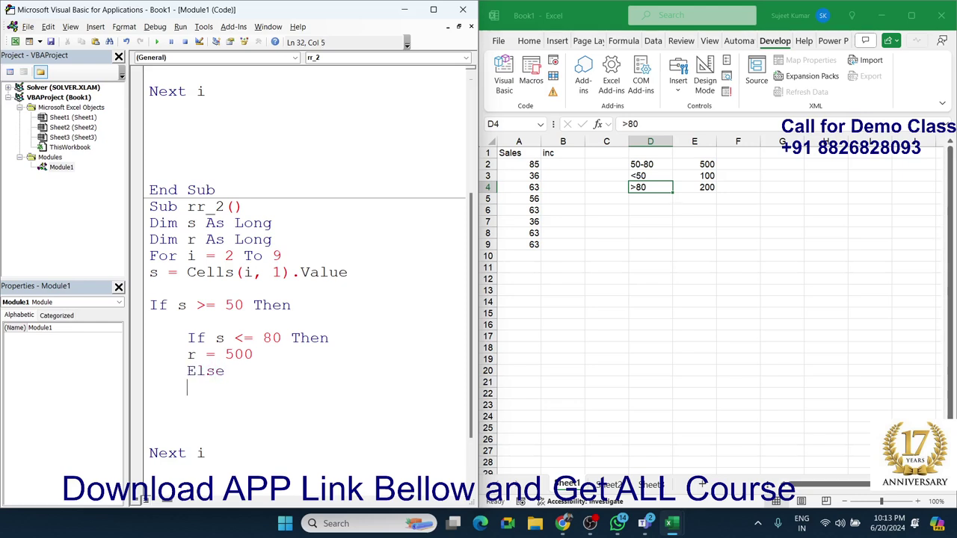
text(r=)
text(200)
key(Return)
text(end )
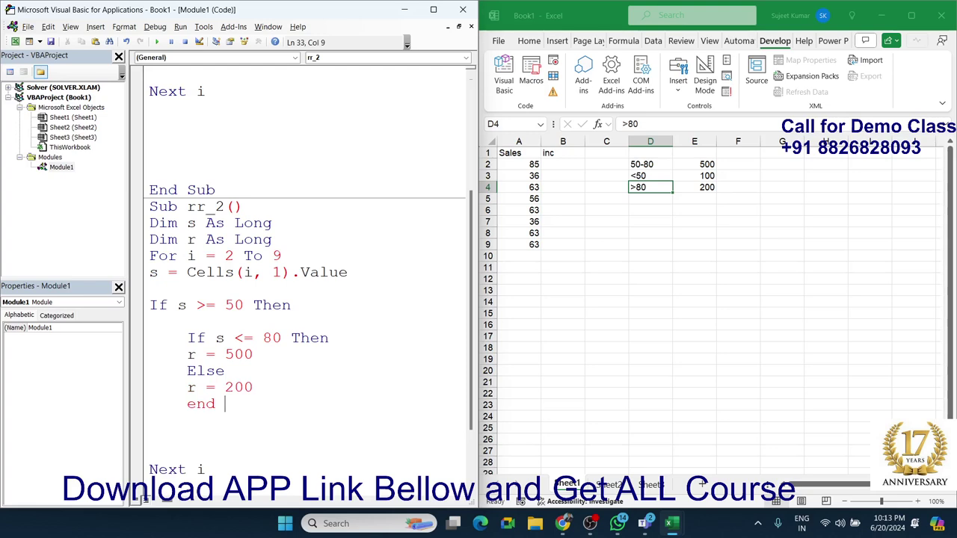
text(if)
key(Return)
- Add the outer Else setting r = 100 and close it with End If
key(Return)
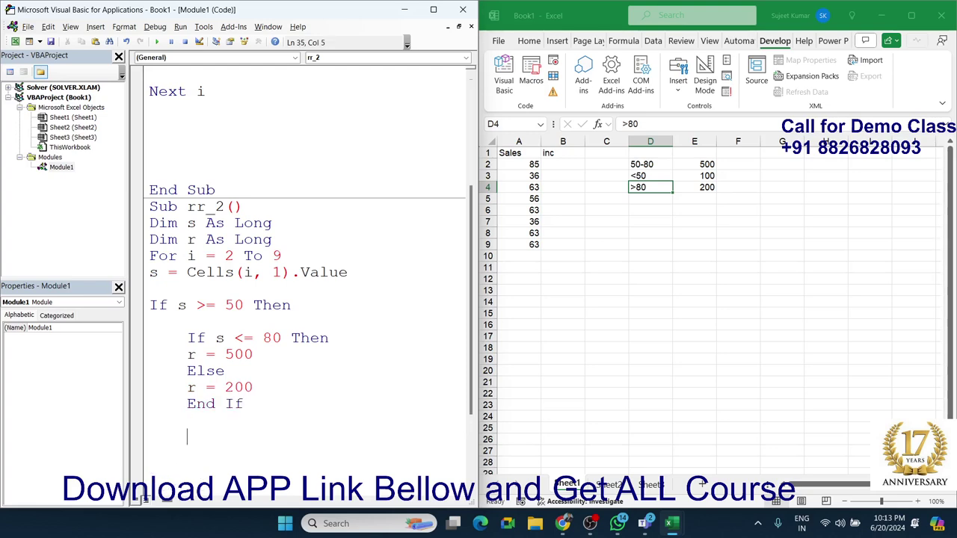
key(BackSpace)
text(else)
key(Return)
text(r=1)
text(00)
key(Return)
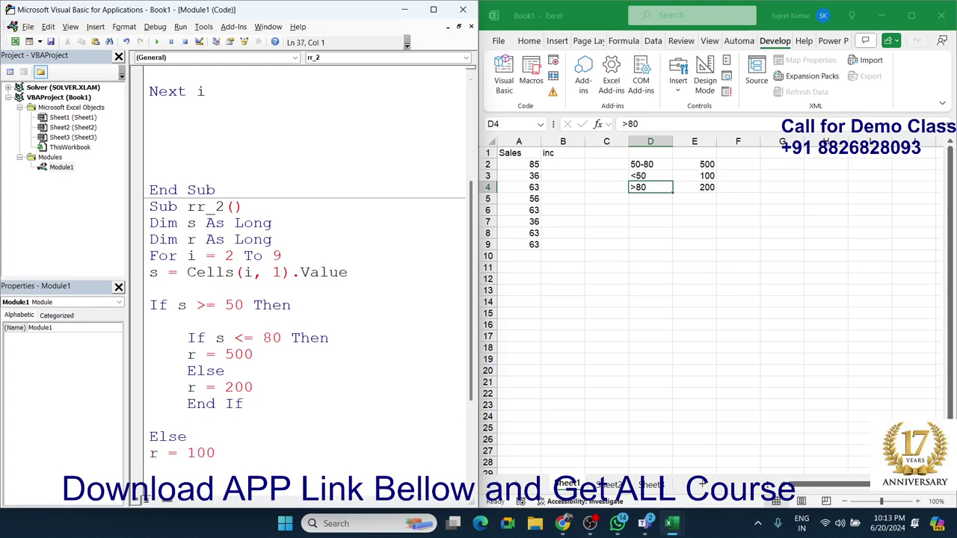
text(end )
text(if)
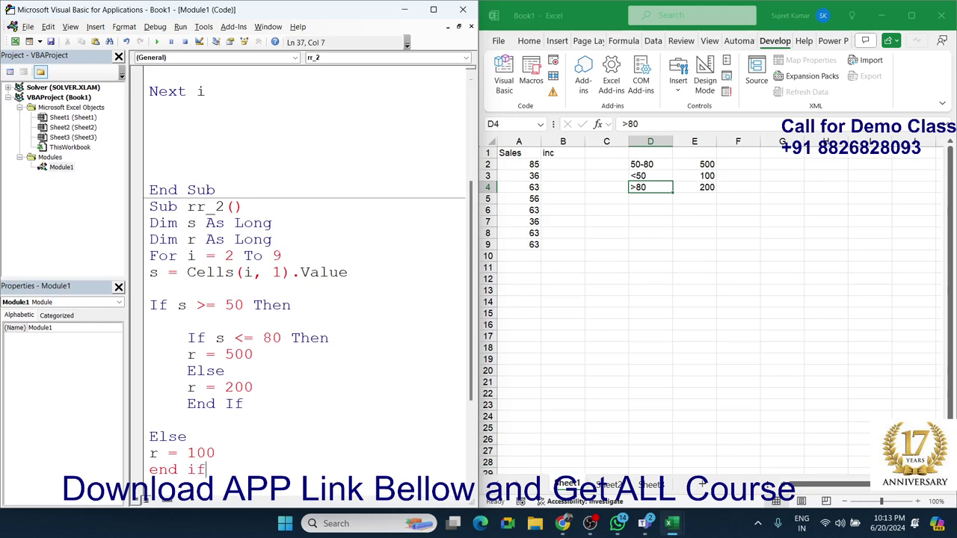
key(Return)
scroll(191, 256, down, 2)
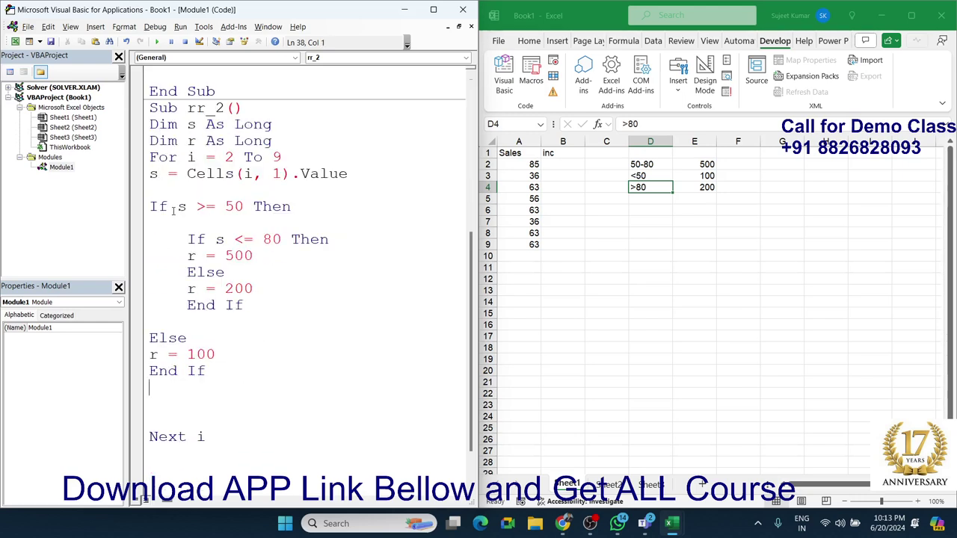
- Review the If structure, then add 'Cells(i, 2).Value = r' before Next i
drag(177, 206, 290, 206)
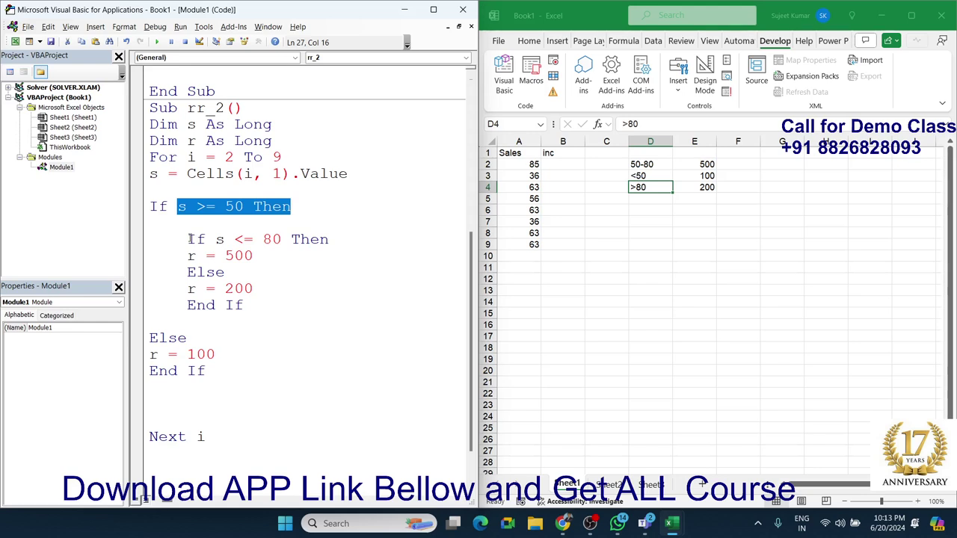
drag(187, 240, 251, 290)
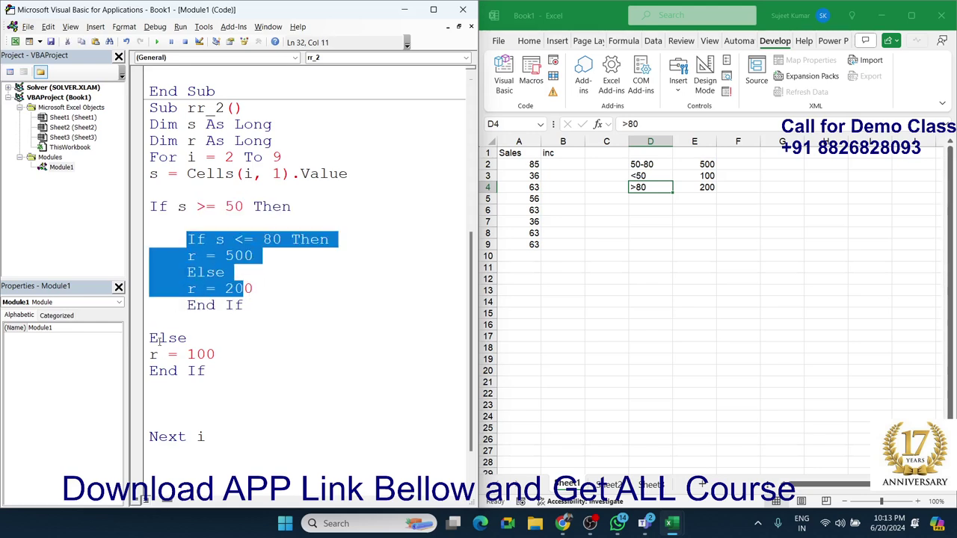
mouse_move(158, 338)
mouse_down()
mouse_move(177, 337)
mouse_move(142, 361)
mouse_up()
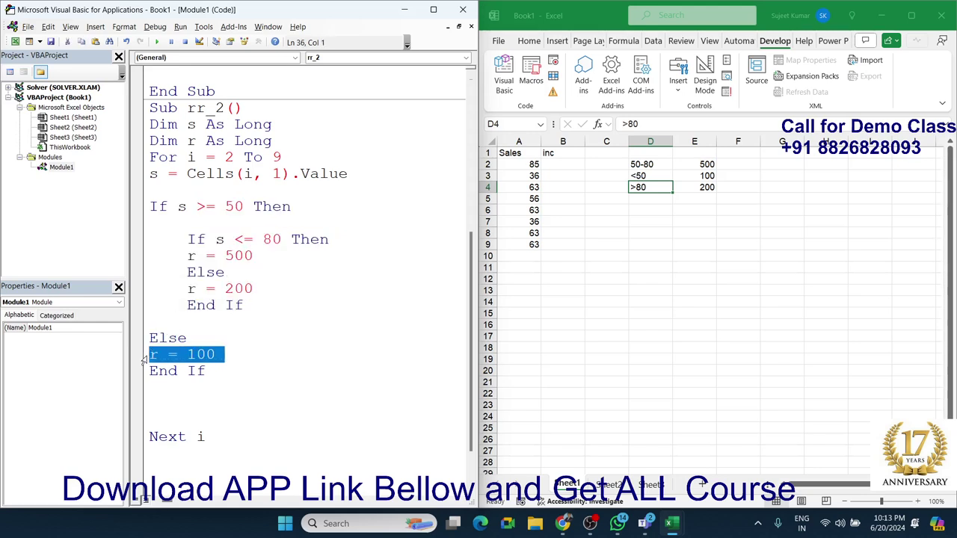
click(203, 396)
text(cell)
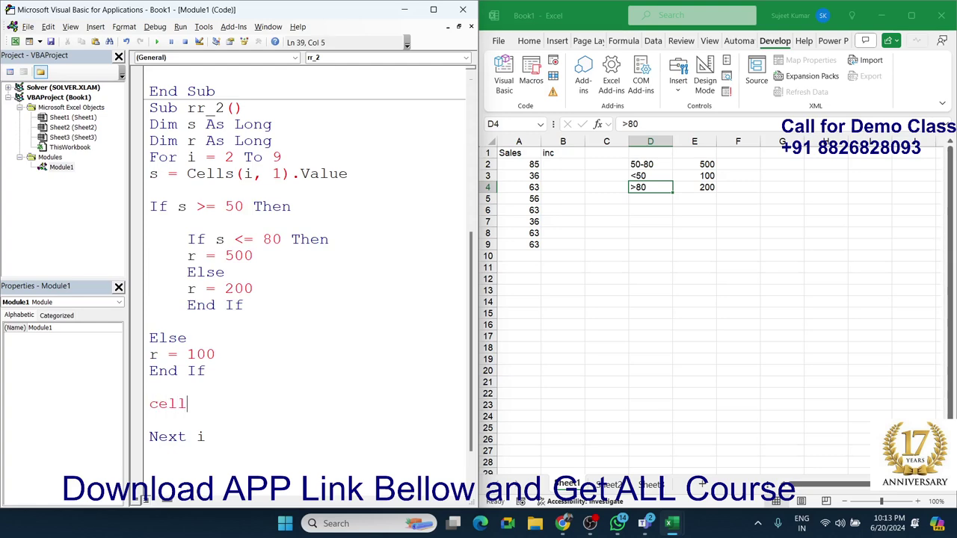
text(s()
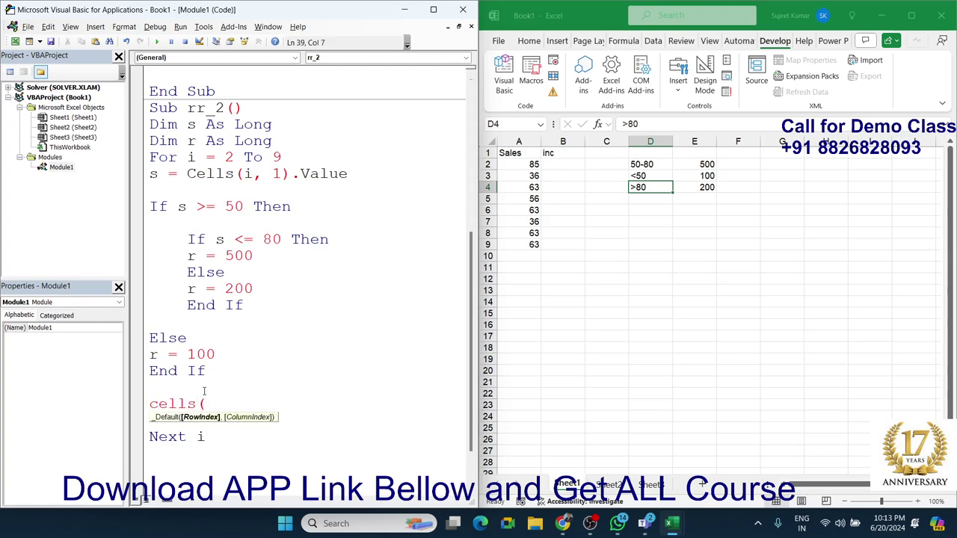
text(i,2)
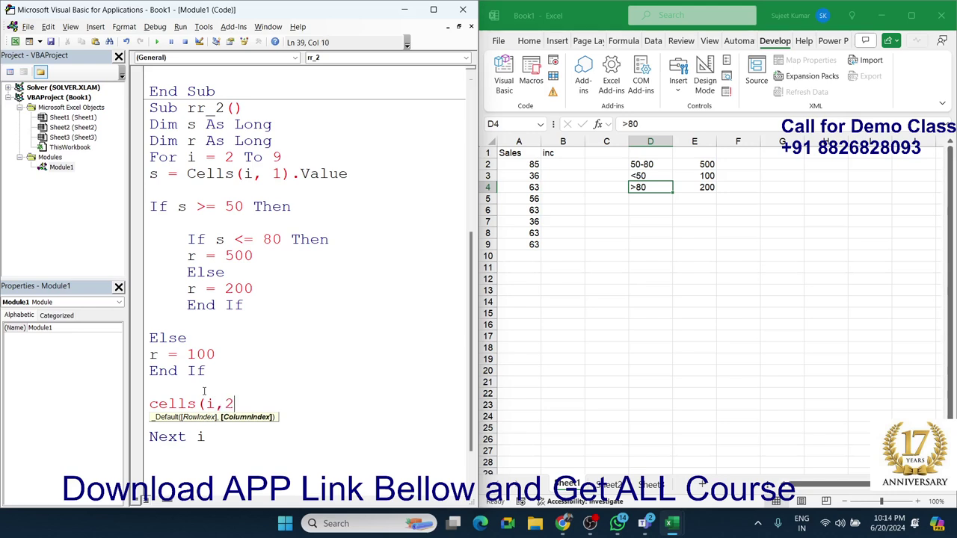
text().value -)
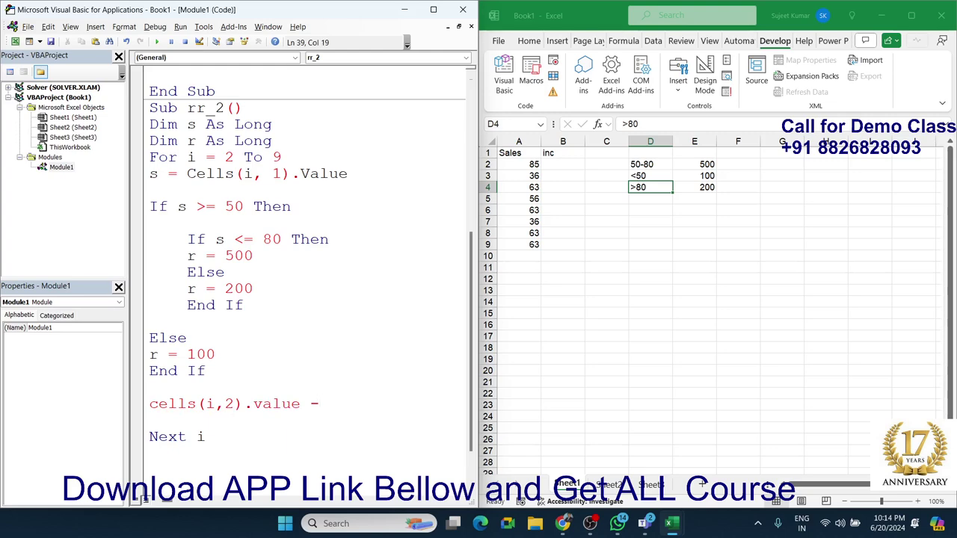
key(BackSpace)
text(= r)
- Run rr_2 to fill inc column B2:B9 with 500, 200 or 100
click(169, 304)
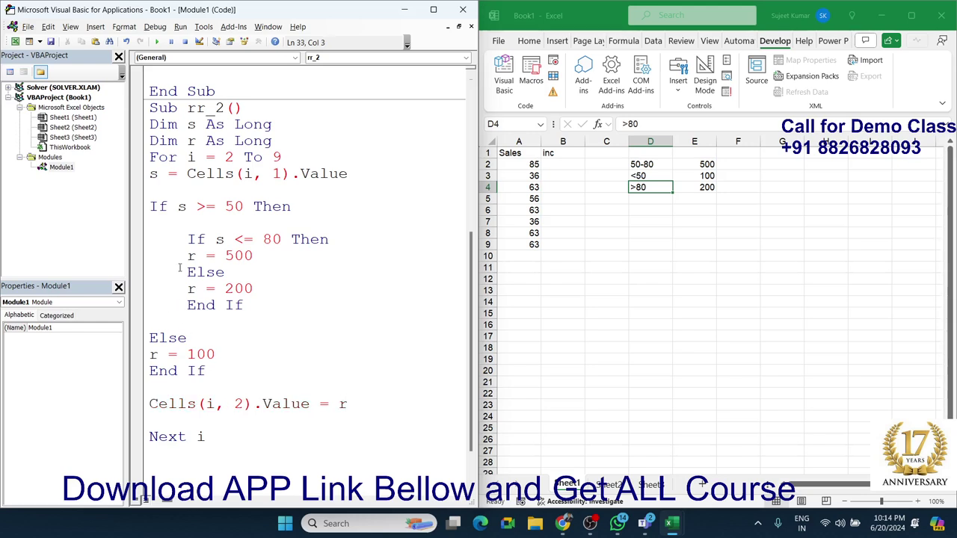
click(157, 41)
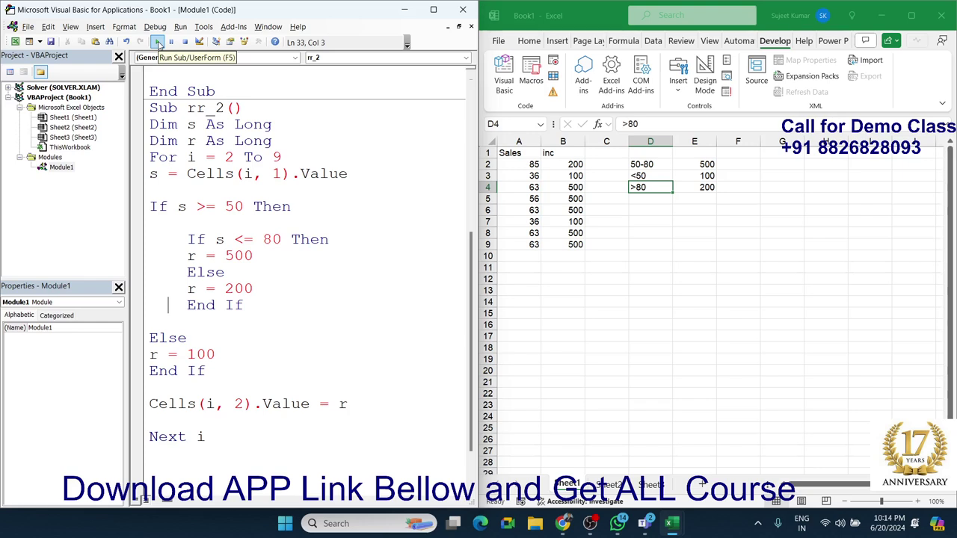
click(269, 256)
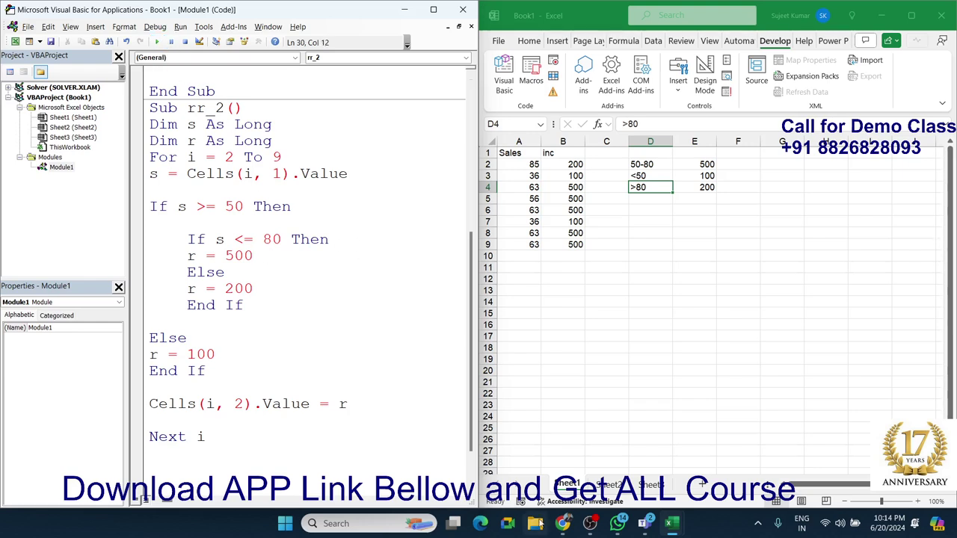
- Copy the Sales data from A1:A9 into Sheet2
drag(528, 245, 519, 145)
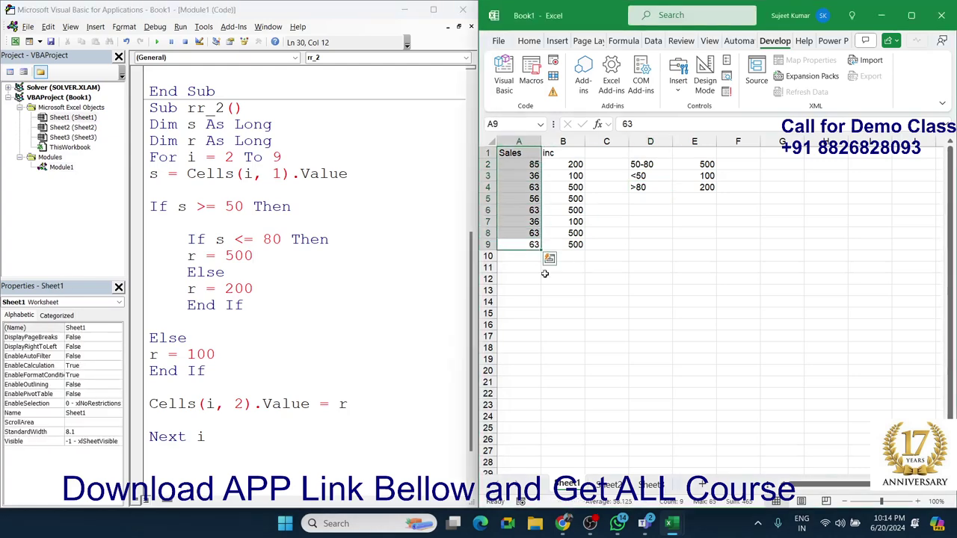
key(ctrl+c)
click(607, 485)
key(ctrl+v)
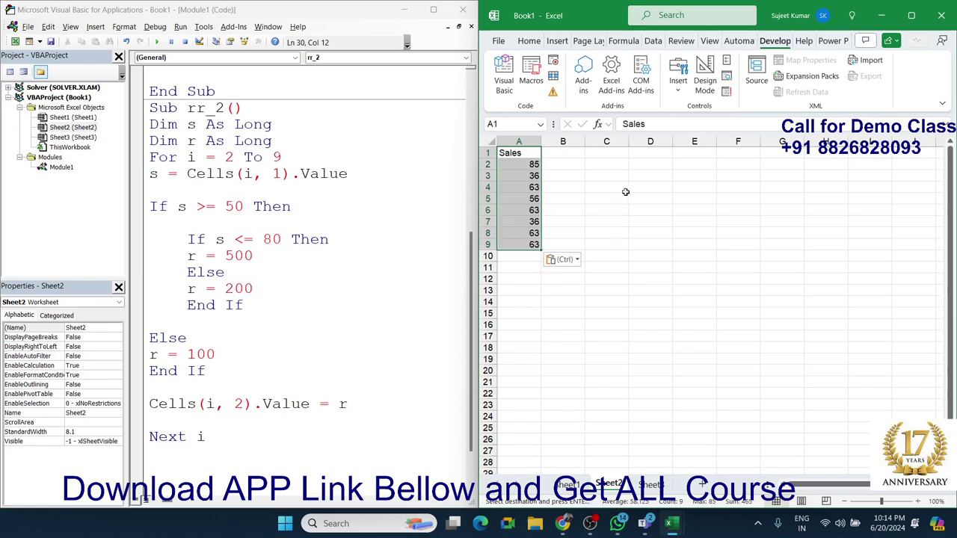
click(627, 186)
key(Escape)
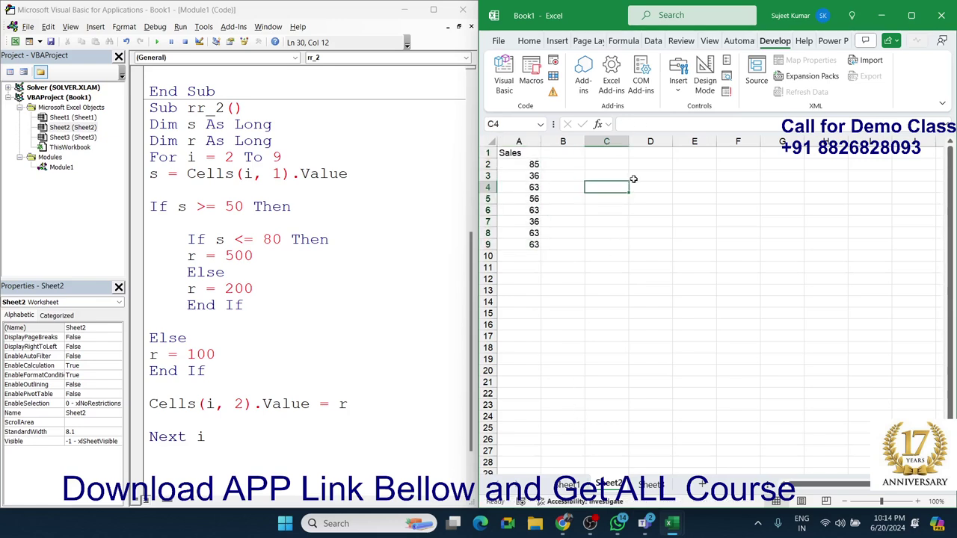
- Enter tier rows 0-40 → 500 and 41-80 → 1000 in D3:E4
click(634, 177)
text(0-40)
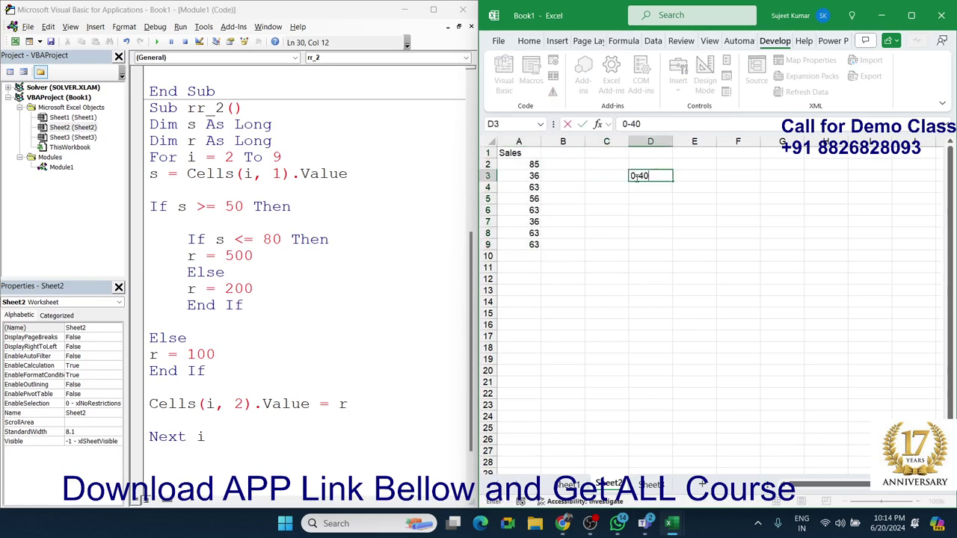
key(Tab)
text(5)
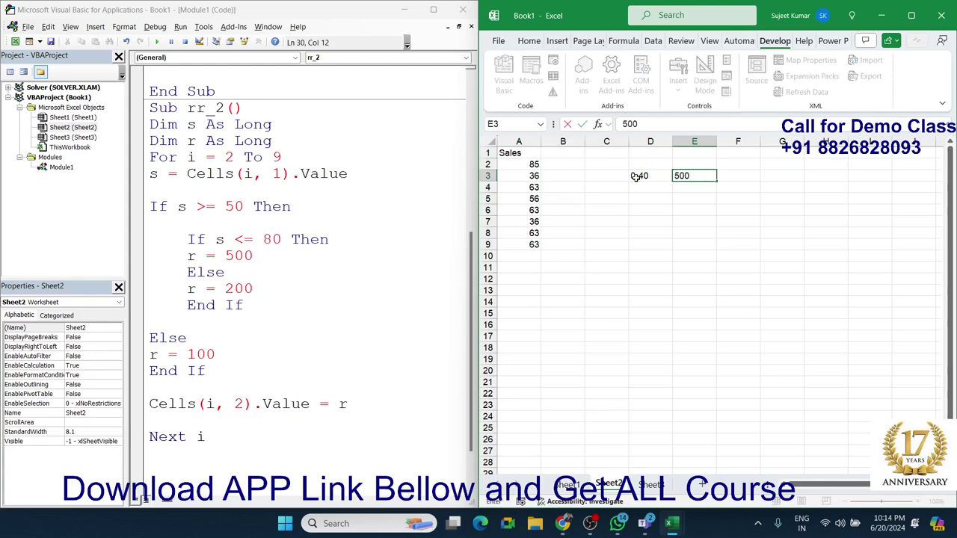
key(Return)
text(41-)
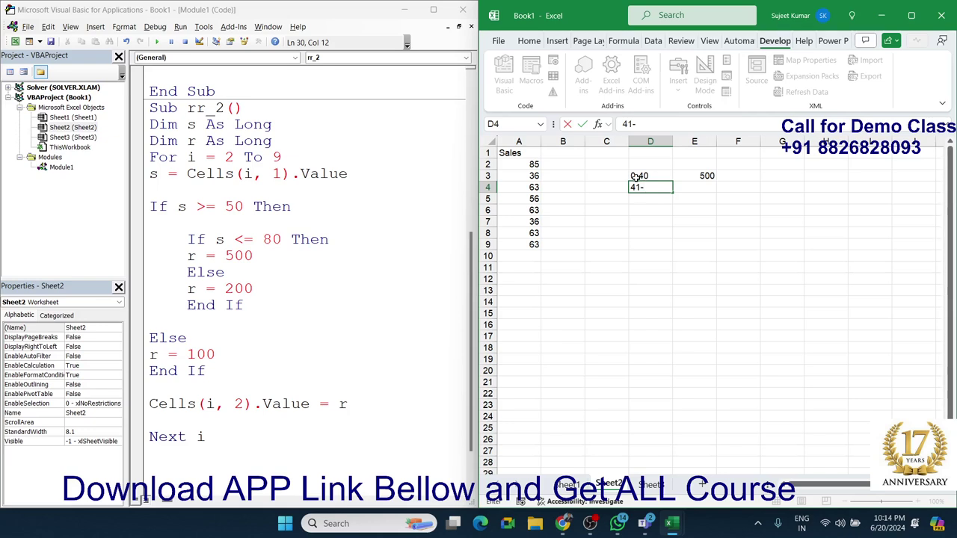
text(80)
key(Tab)
text(10)
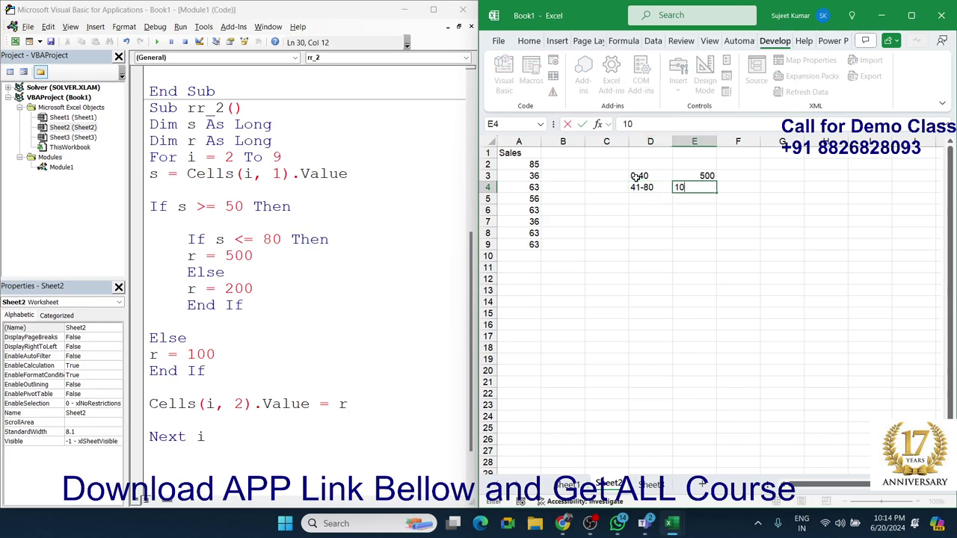
text(00)
key(Return)
- Add tier rows 81-100 → 2000 and >100 → 500 in D5:E6
text(81)
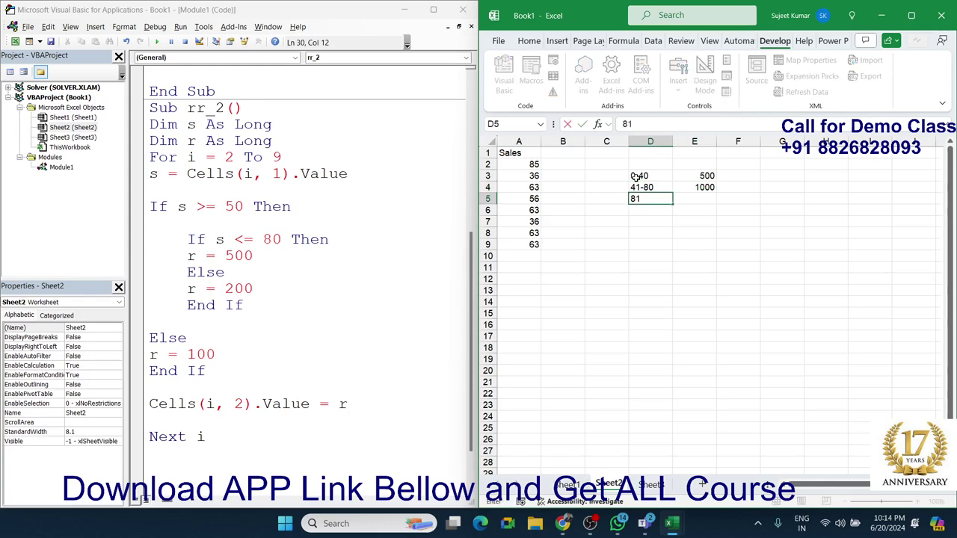
key(Tab)
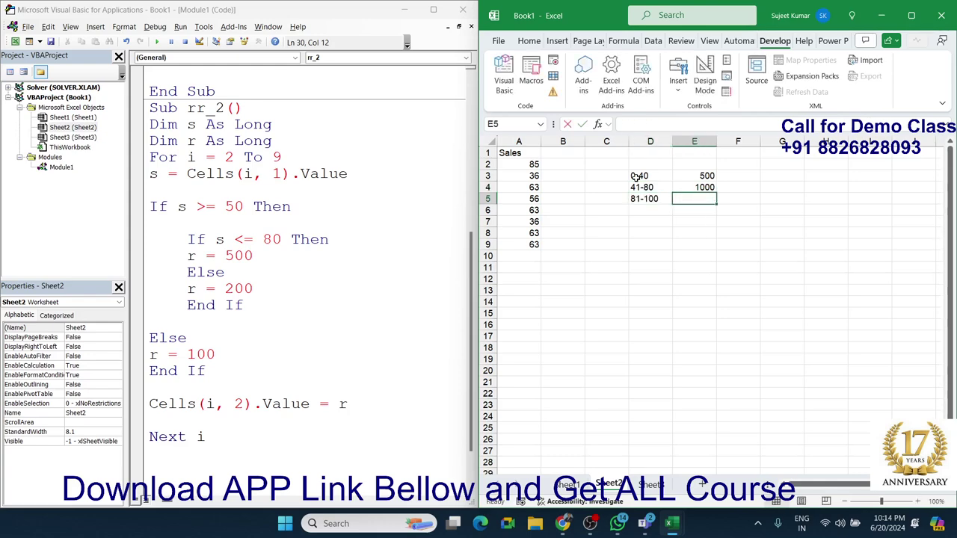
text(2000)
key(Return)
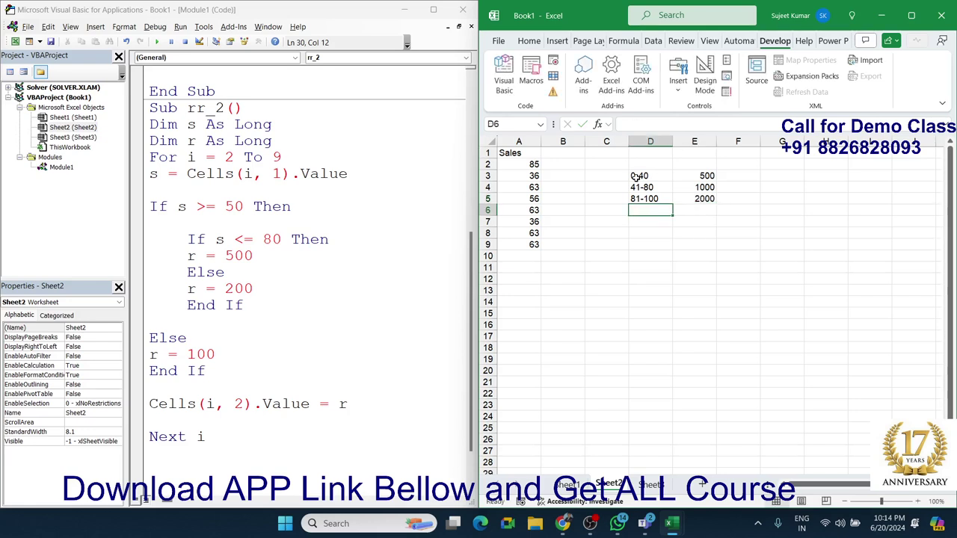
text(>100)
key(Tab)
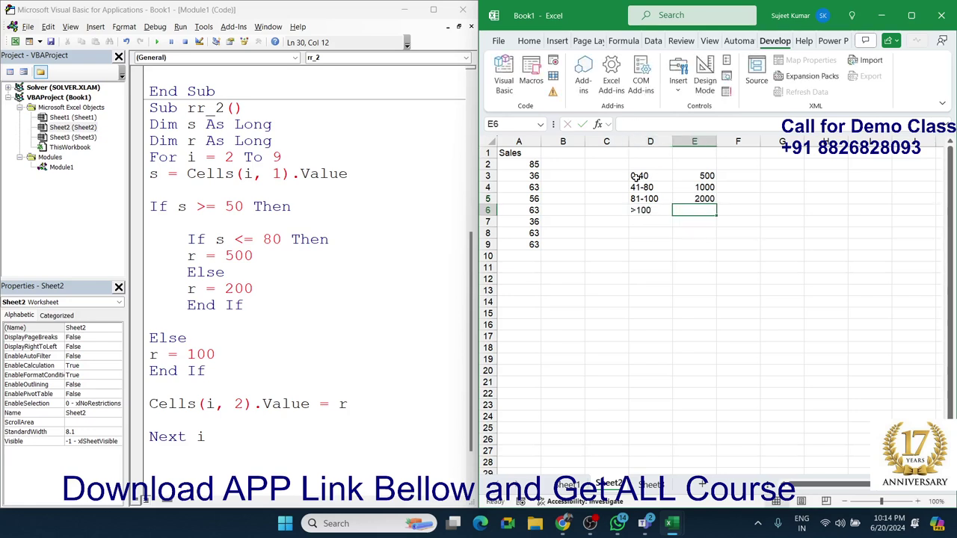
text(500)
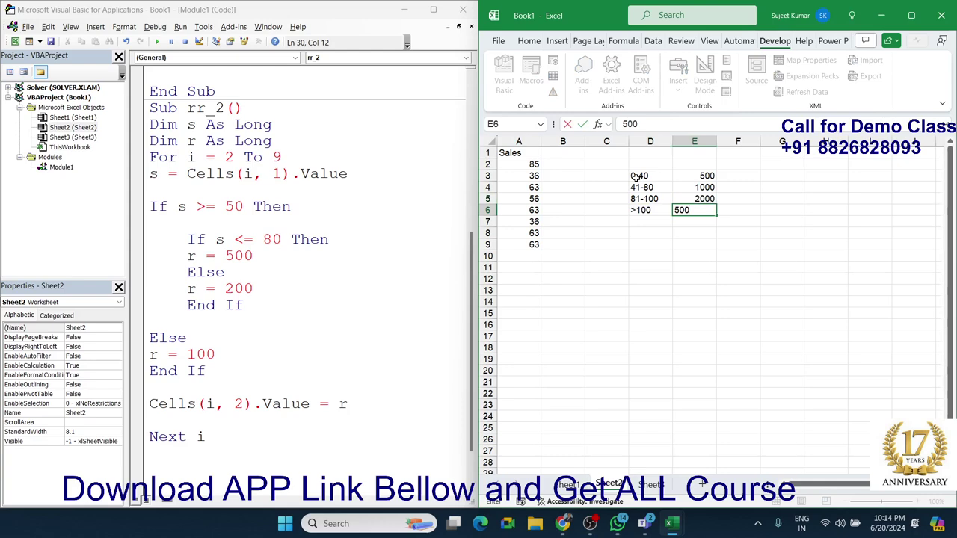
key(Return)
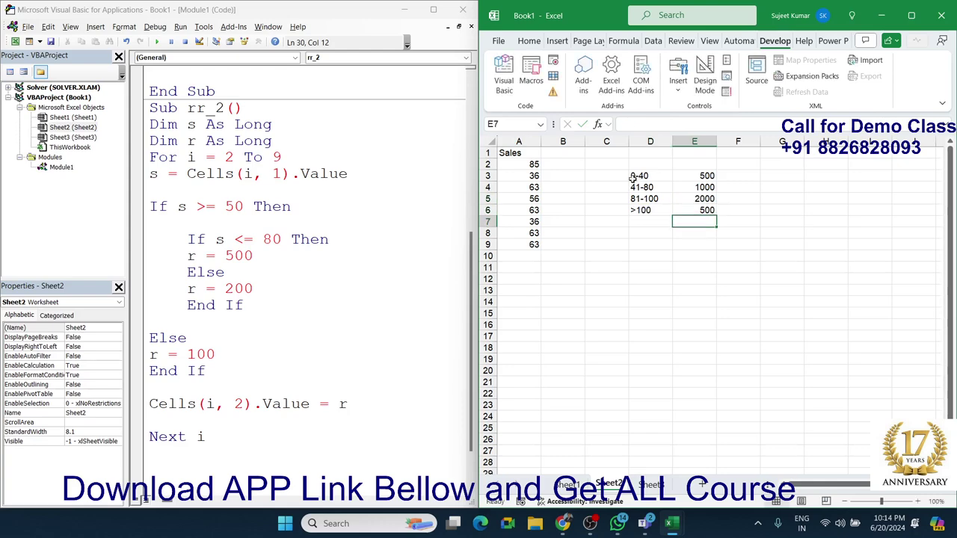
click(228, 437)
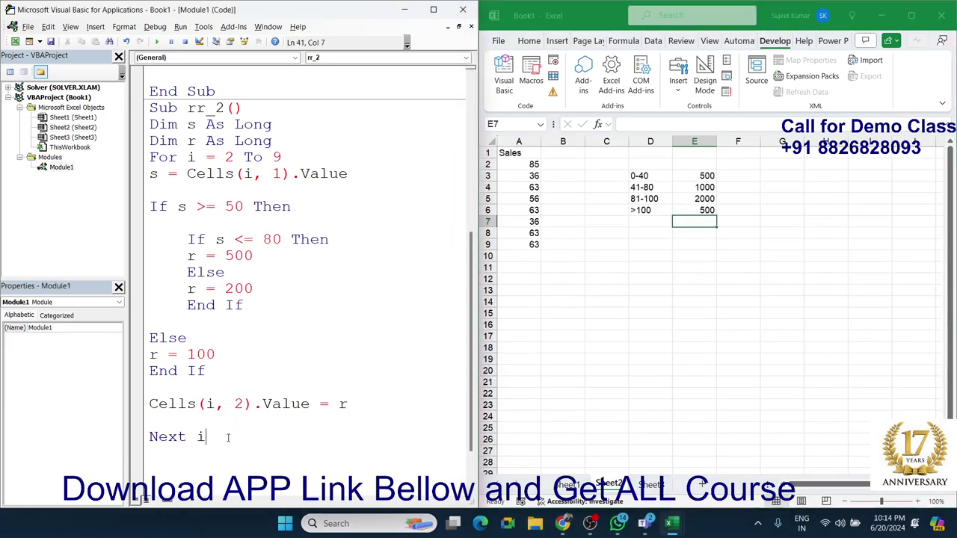
scroll(228, 437, down, 2)
click(232, 466)
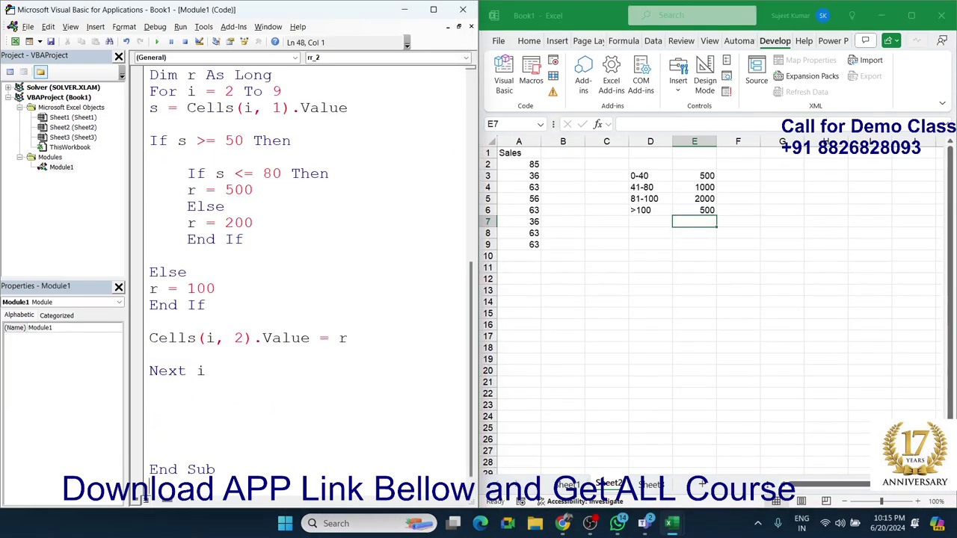
scroll(233, 448, down, 8)
scroll(245, 422, up, 1)
click(244, 422)
scroll(224, 384, up, 2)
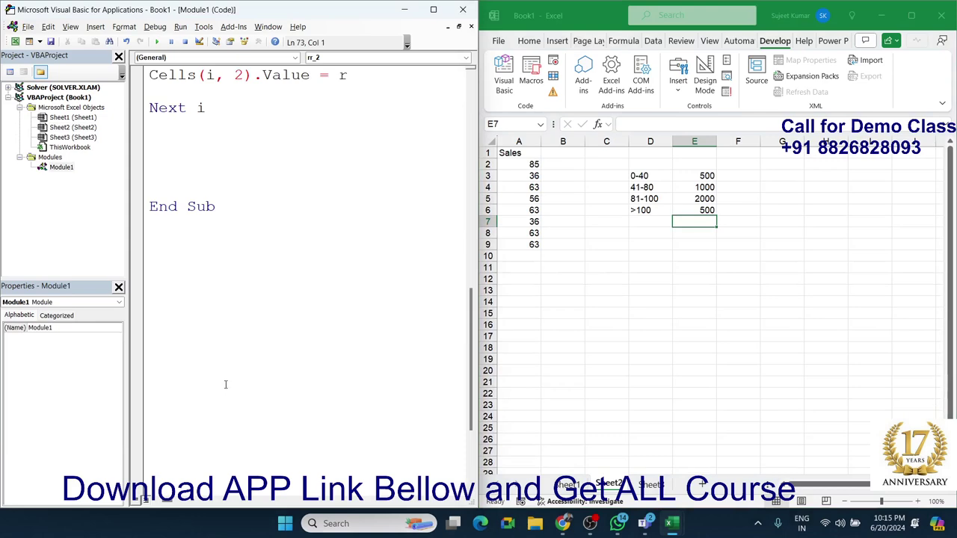
scroll(226, 383, up, 3)
drag(231, 356, 149, 281)
scroll(157, 299, up, 7)
click(152, 273)
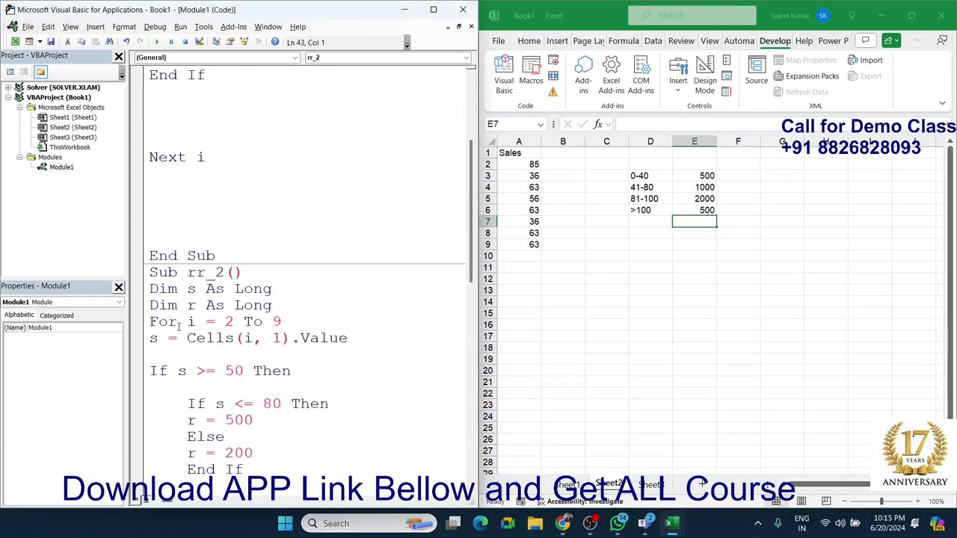
shift+click(156, 275)
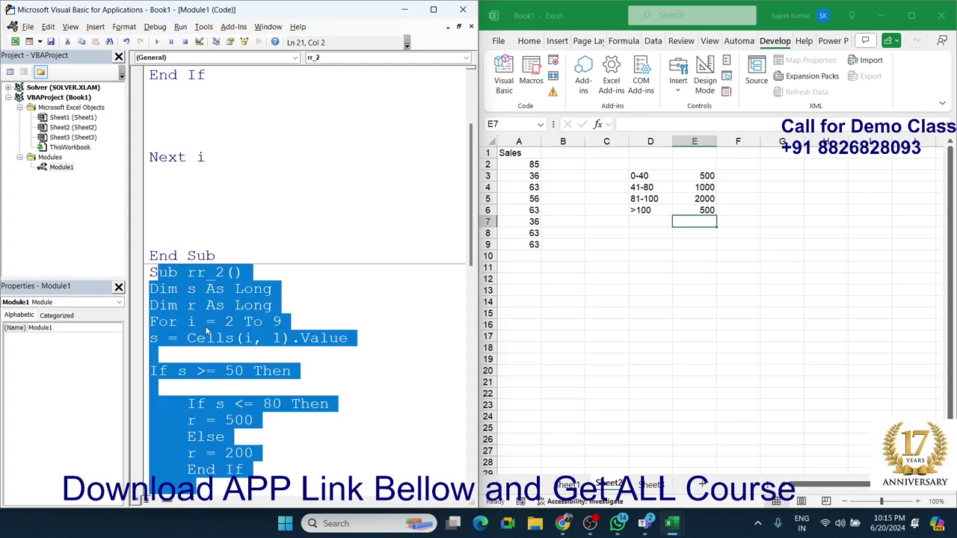
scroll(207, 332, down, 4)
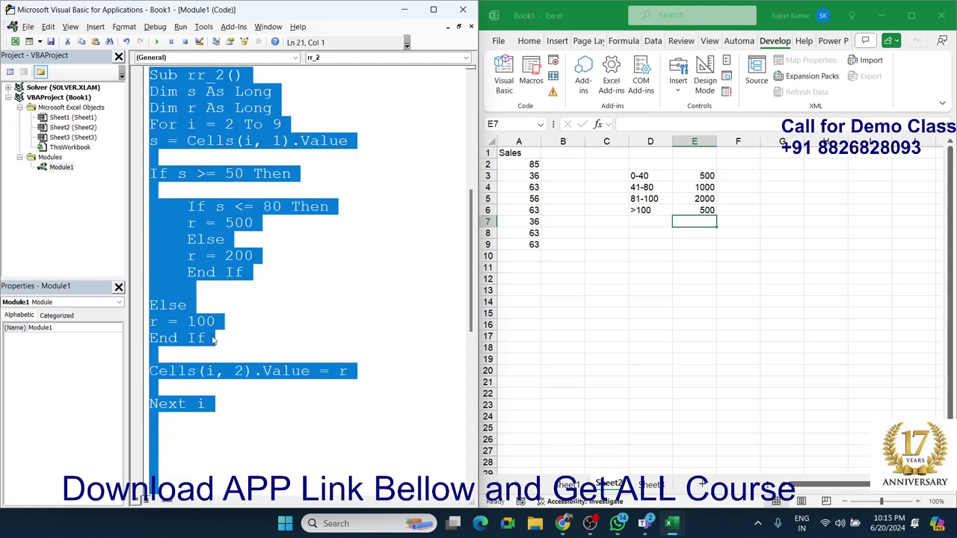
scroll(192, 357, down, 5)
click(169, 280)
scroll(196, 288, up, 5)
scroll(200, 290, down, 1)
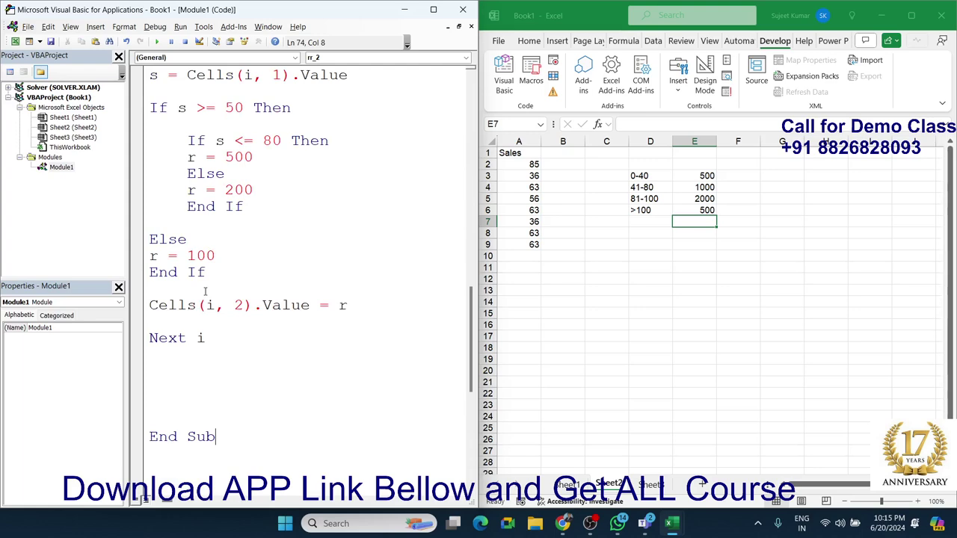
drag(228, 352, 150, 238)
click(229, 341)
drag(372, 308, 142, 276)
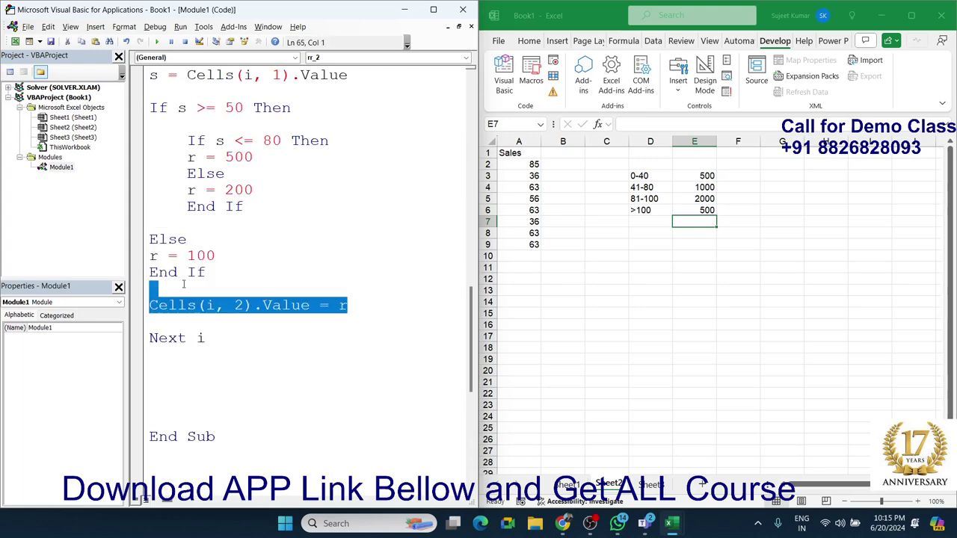
scroll(142, 277, up, 2)
click(187, 338)
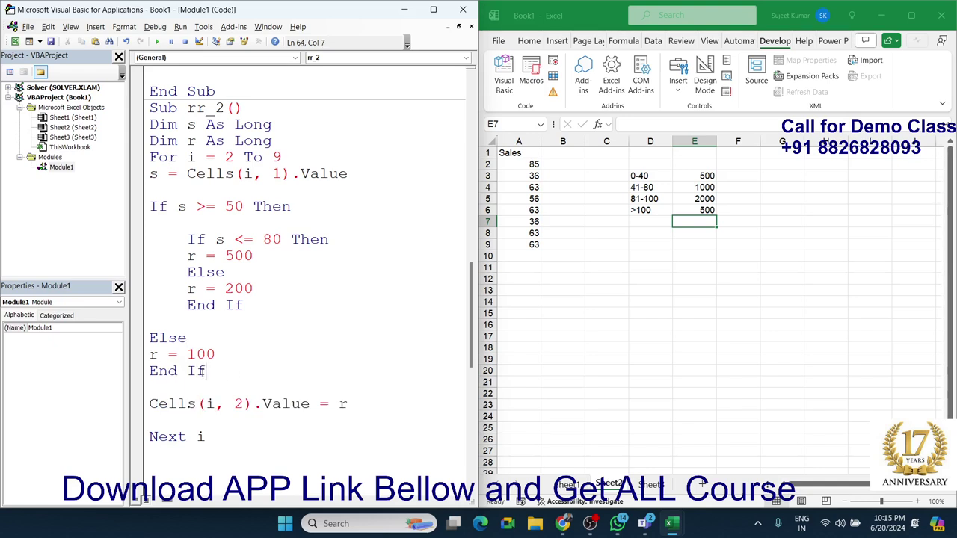
mouse_move(207, 371)
mouse_down()
mouse_move(129, 222)
mouse_move(124, 175)
mouse_move(124, 191)
mouse_up()
- Replace the nested If with 'If s <= 40 Then r = 500'
key(Delete)
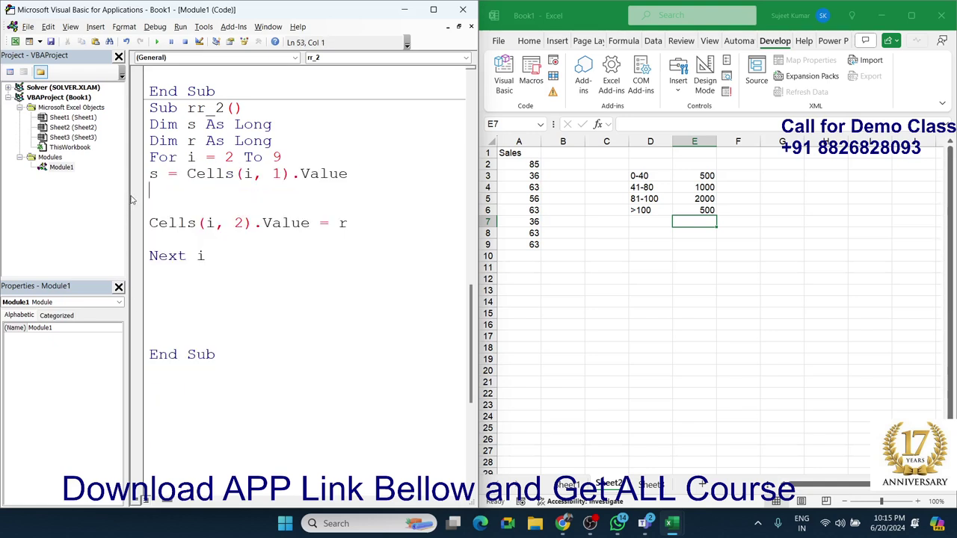
key(Return)
key(Return)
key(Up)
text(i)
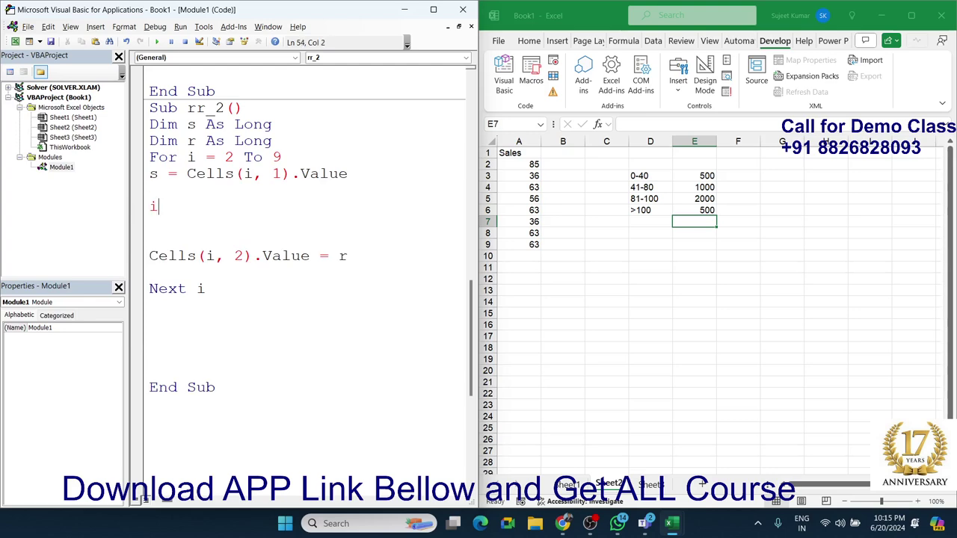
text(f s)
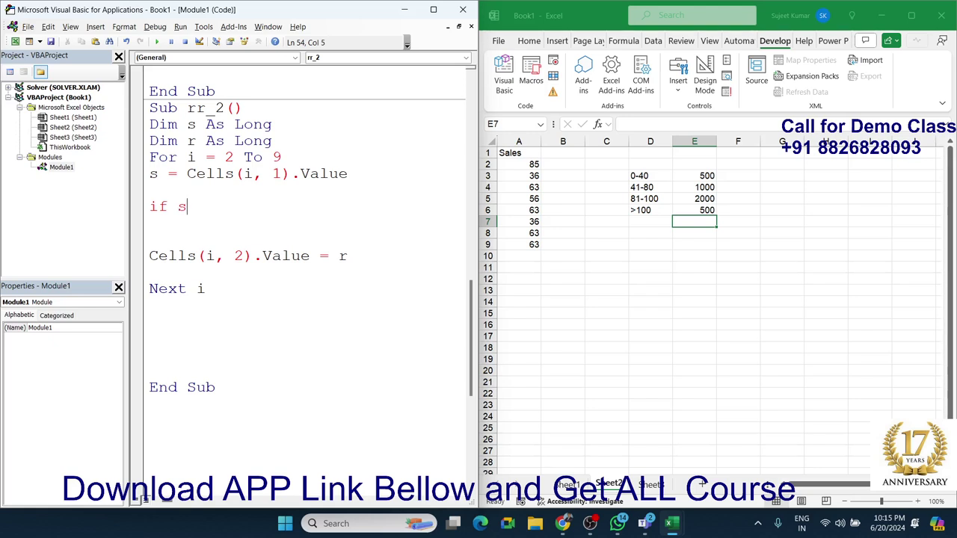
text(<=)
text(40 then)
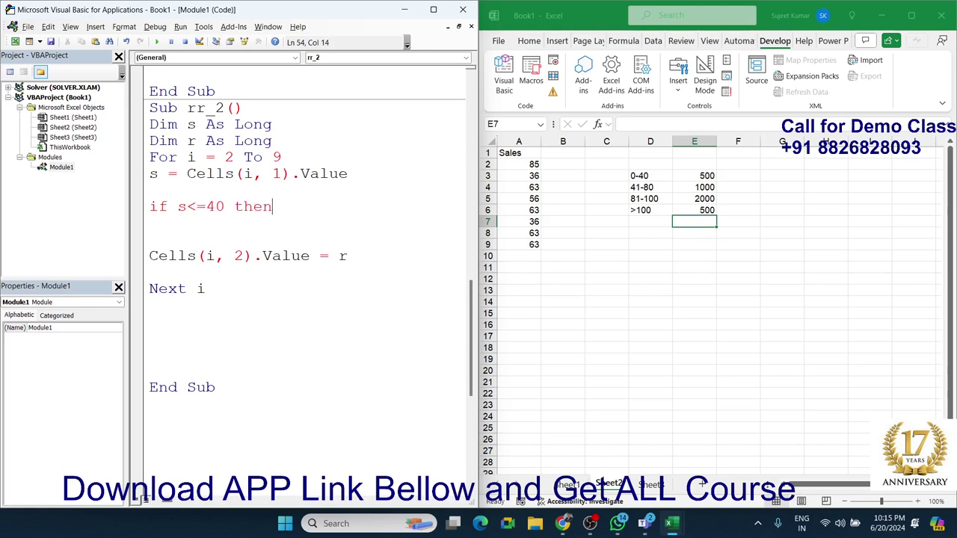
key(Return)
text(r = )
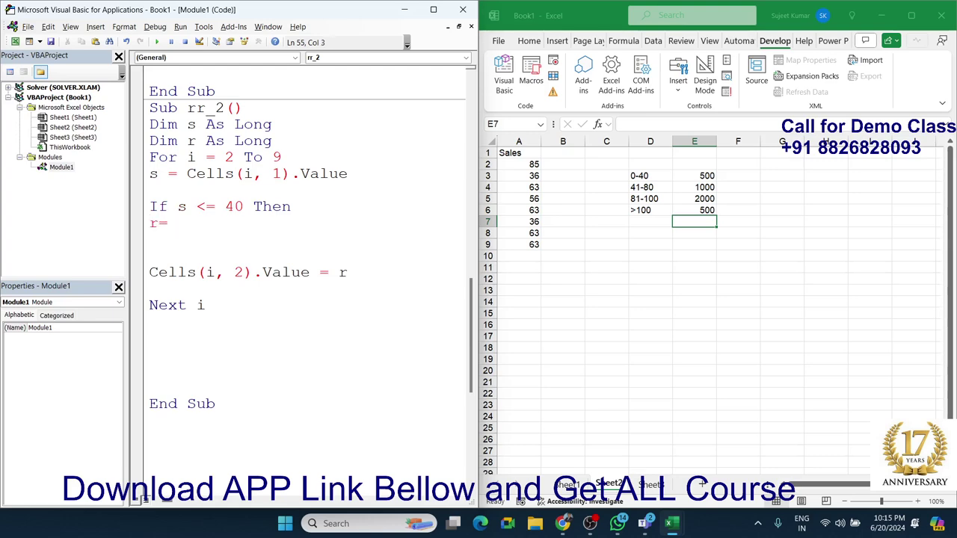
text(500)
key(Return)
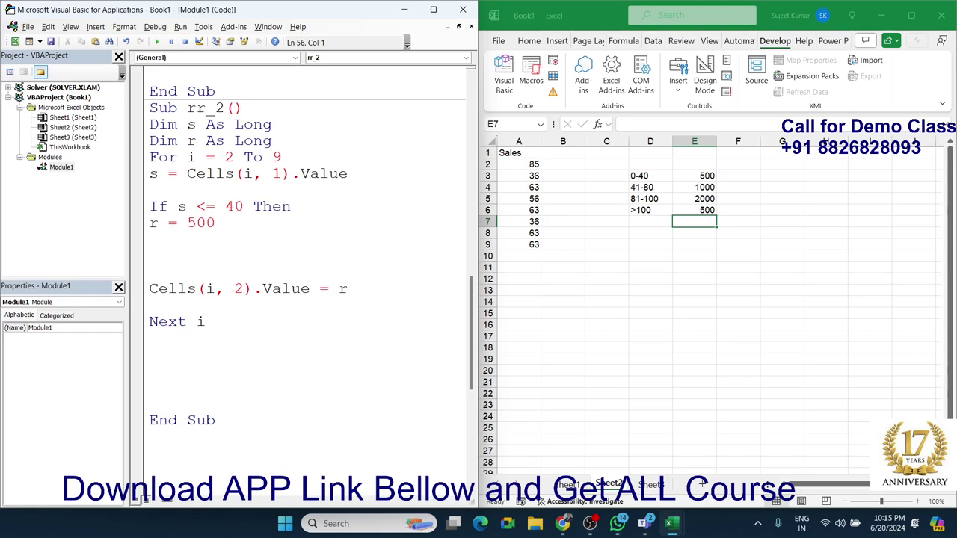
- Add 'ElseIf s <= 80 Then' with r = 1000
text(sel)
key(BackSpace)
key(BackSpace)
key(BackSpace)
text(else)
text(if)
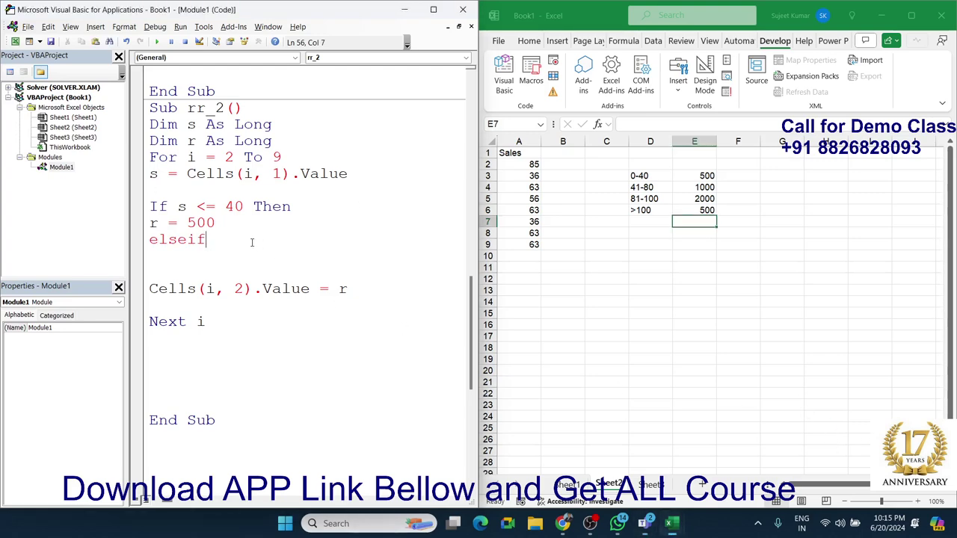
text( r)
key(BackSpace)
text(s )
text(<= 80)
text( then)
key(Return)
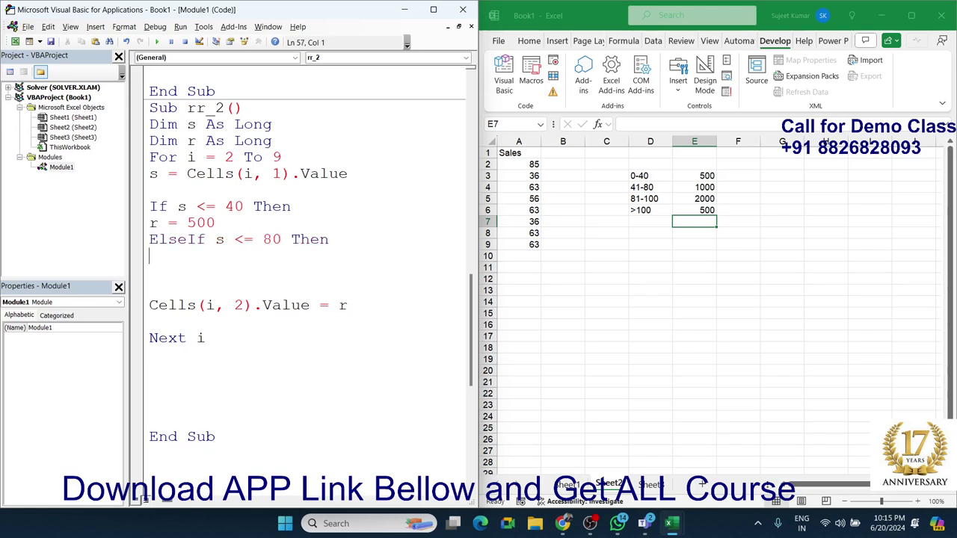
text(r=)
text(1000)
key(Return)
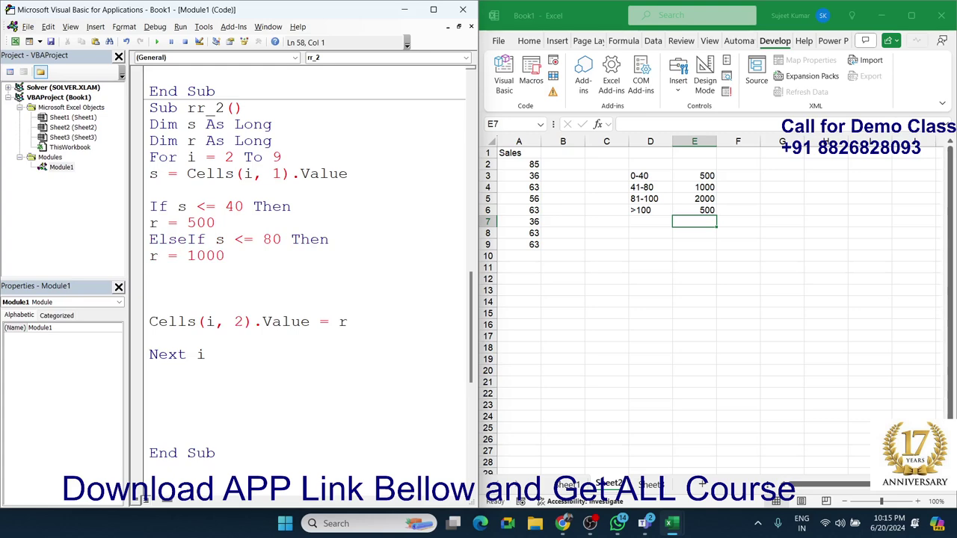
- Add 'ElseIf s <= 100 Then' with r = 2000
text(else)
text(if s)
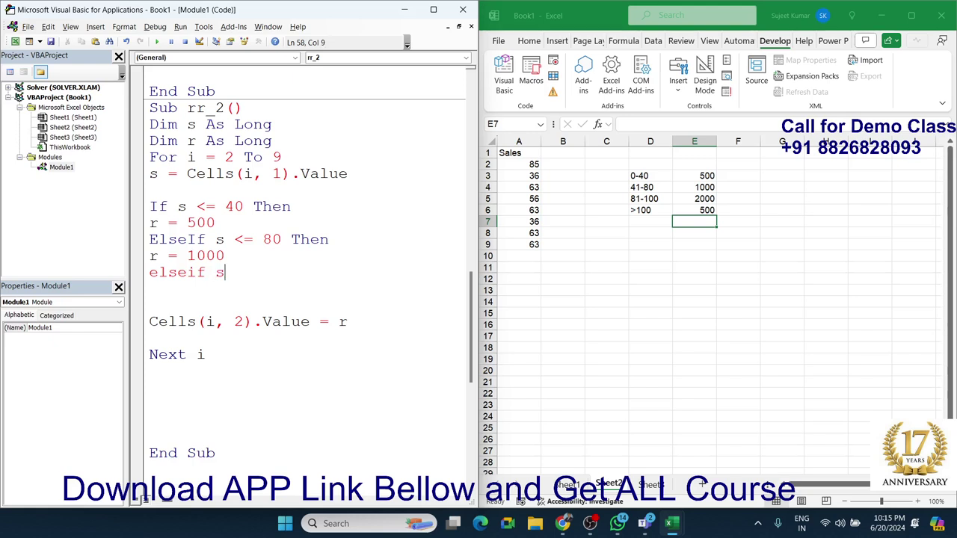
text(<=)
text(100th)
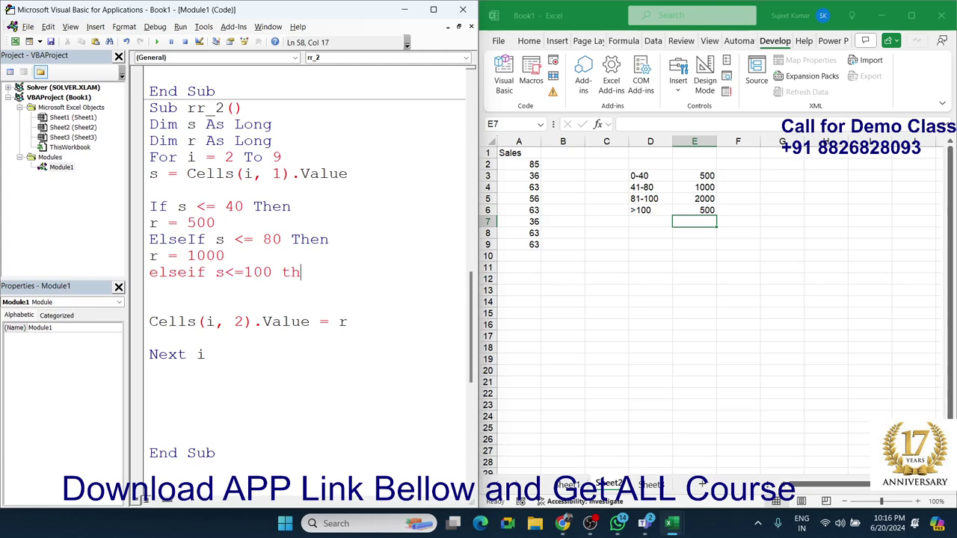
text(en)
key(Return)
text(r)
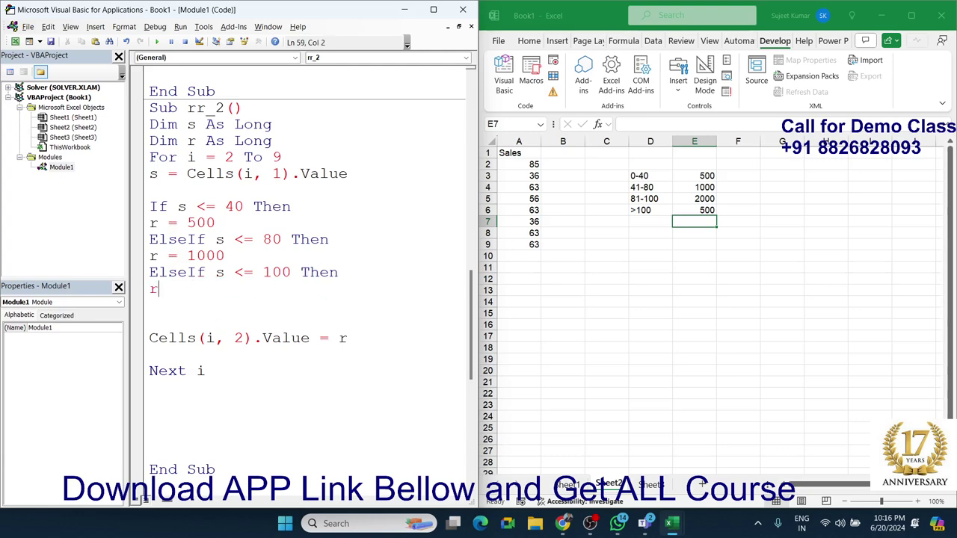
text(=2000)
key(Return)
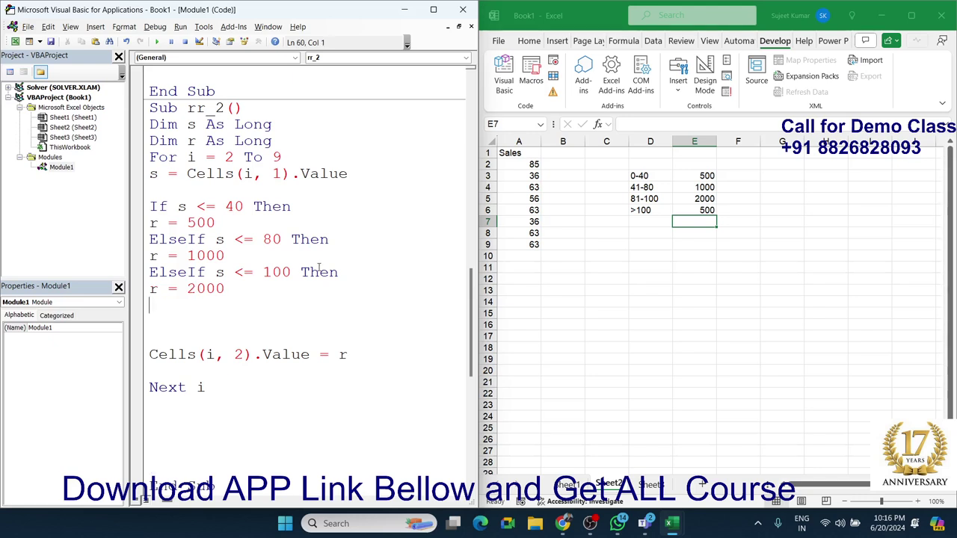
- Add 'ElseIf s > 100 Then' with r = 5000
text(else)
text(if s)
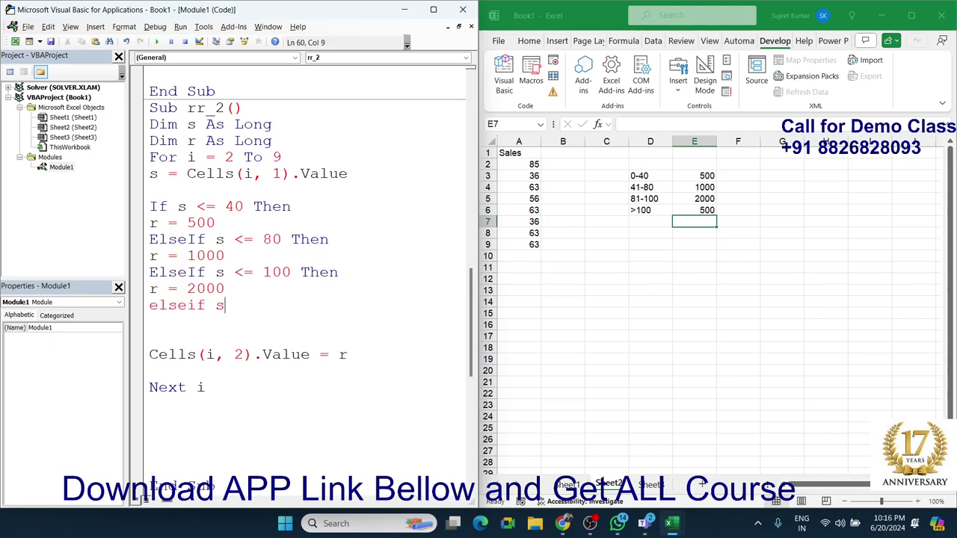
text(>100)
key(Return)
key(Return)
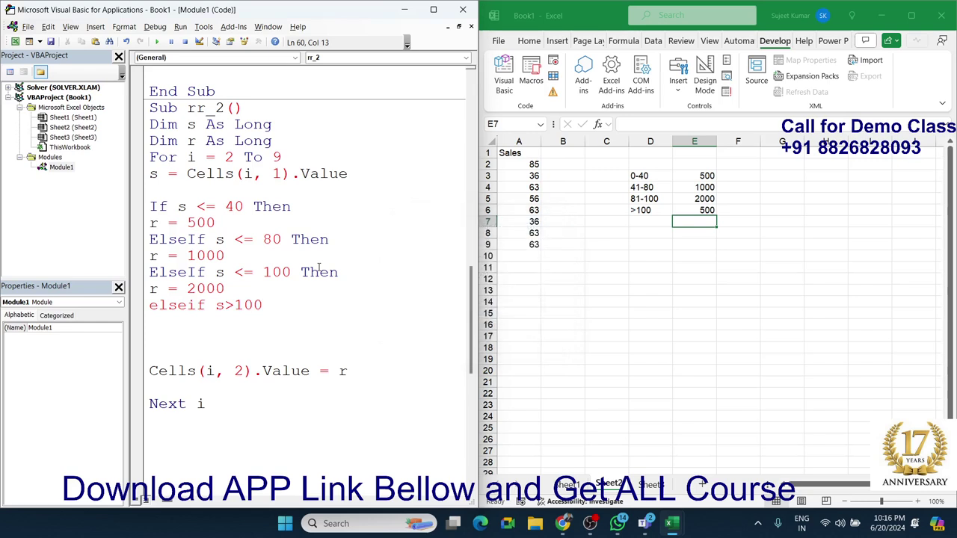
key(Left)
key(Left)
key(Left)
key(Left)
key(Left)
key(Left)
key(Left)
key(Right)
key(Right)
key(Right)
key(Right)
text(then)
key(Return)
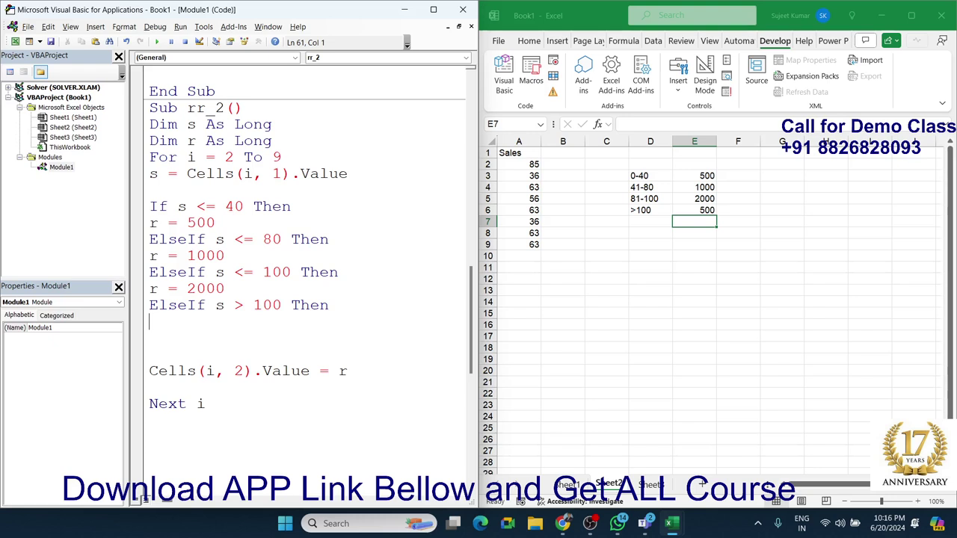
text(r = 500)
text(0)
key(Return)
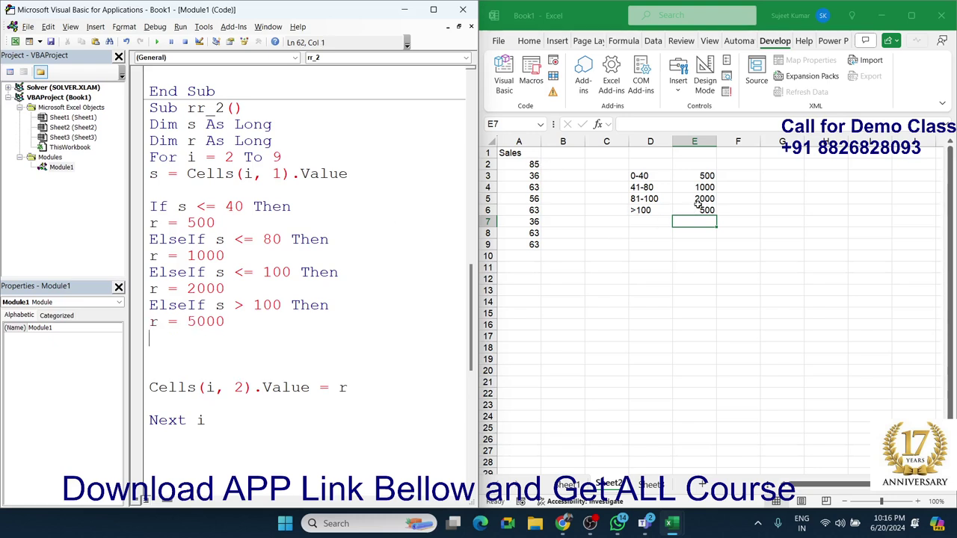
- Change the >100 incentive in E6 to 5000
click(703, 210)
double_click(706, 210)
text(0)
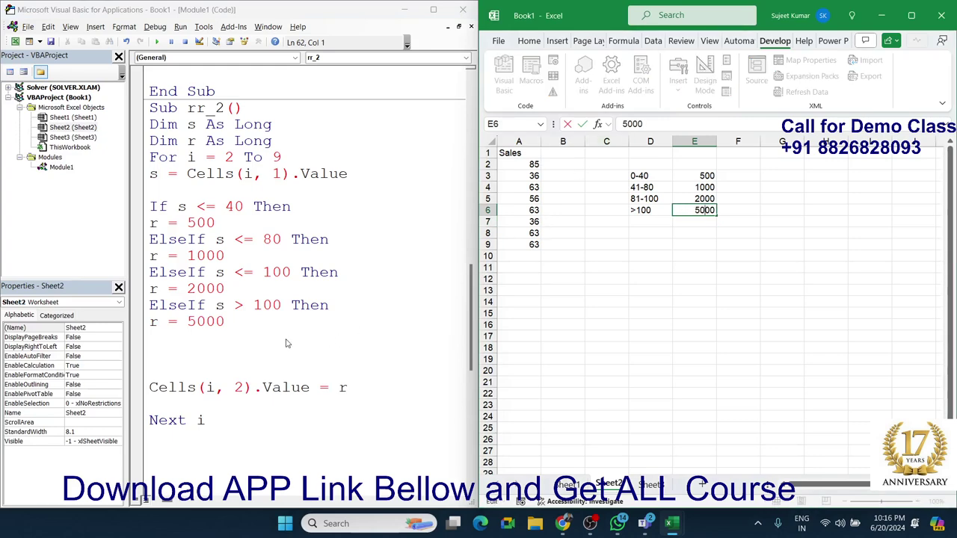
click(652, 300)
- Close the ElseIf chain with End If and try running the macro
click(206, 342)
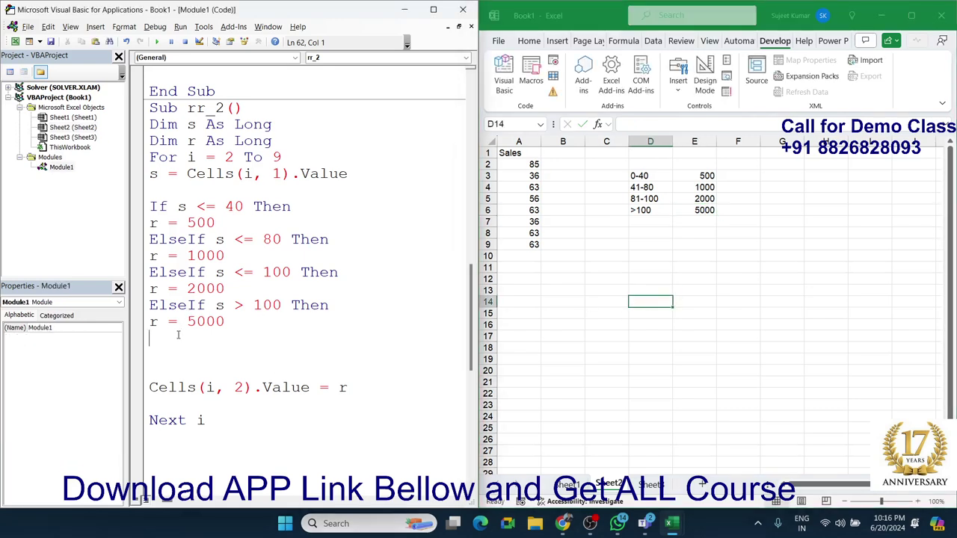
text(end if)
key(Return)
click(255, 273)
click(157, 42)
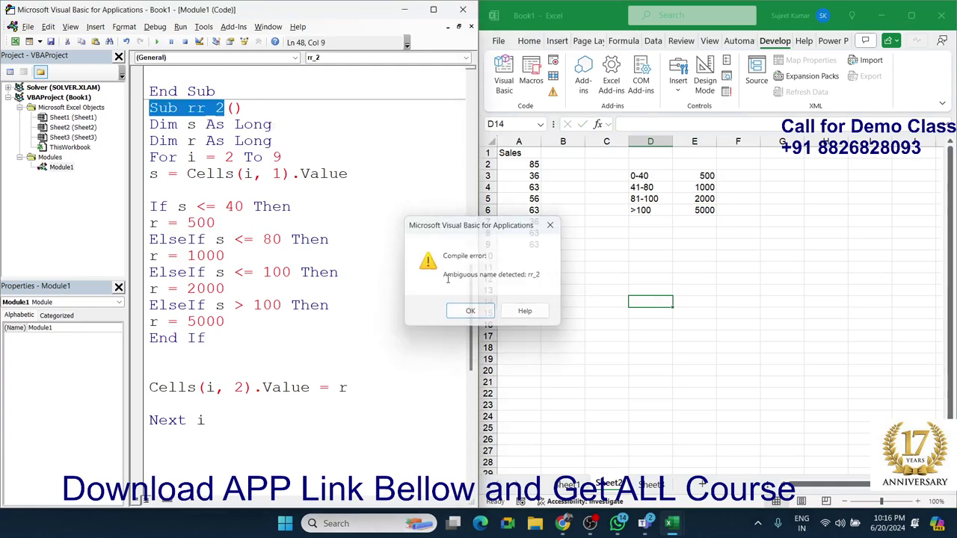
- Rename the duplicate Sub rr_2 to rr_3 and run it to fill column B
click(222, 109)
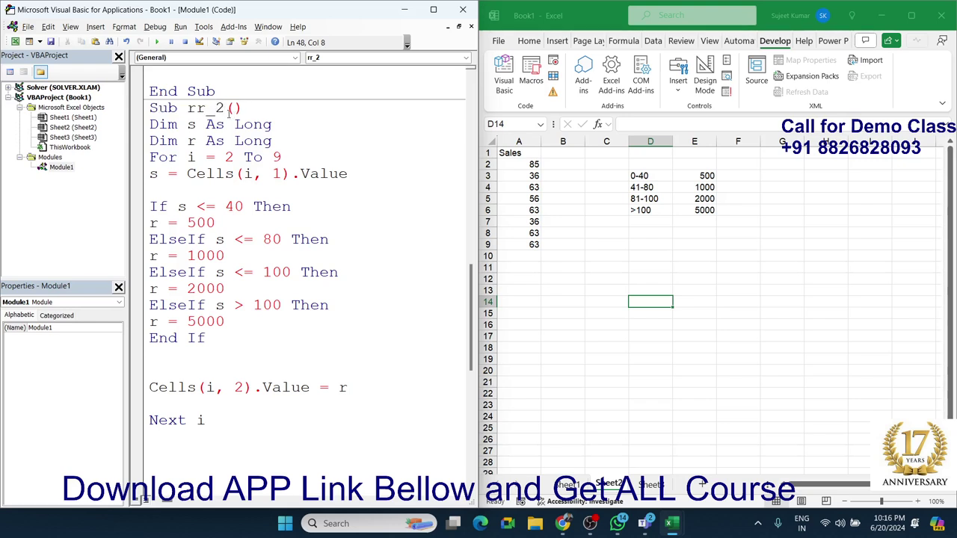
key(Delete)
text(3)
click(271, 174)
click(157, 42)
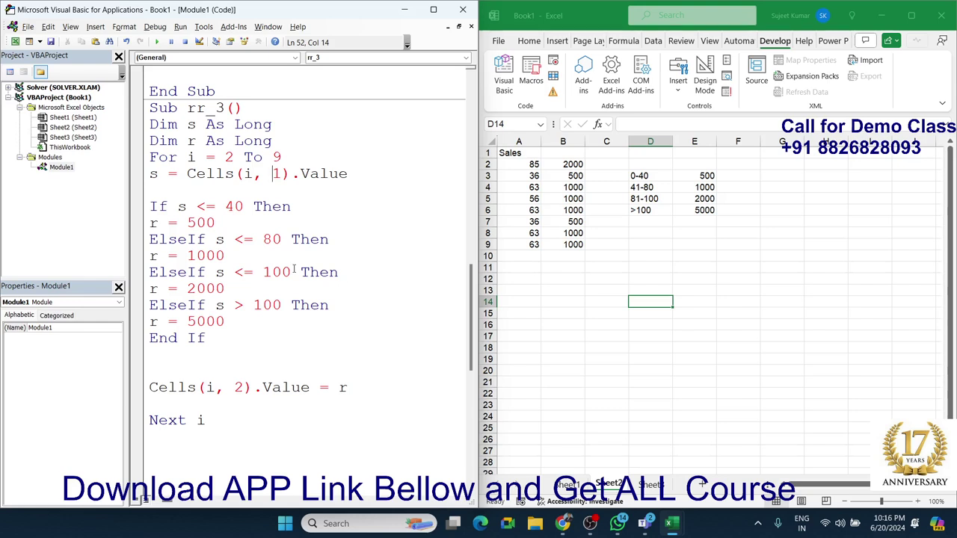
drag(168, 206, 244, 204)
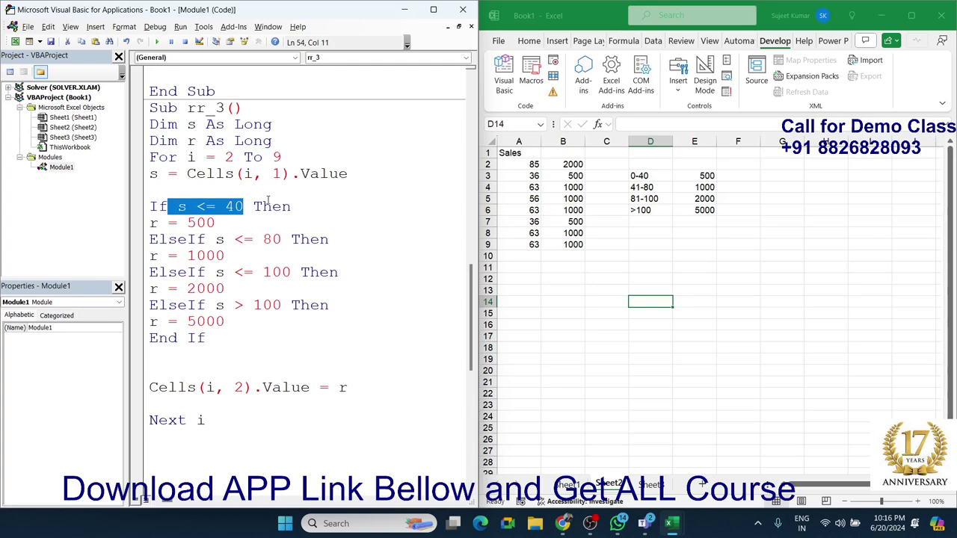
mouse_move(186, 206)
mouse_down()
mouse_move(236, 206)
mouse_move(149, 222)
mouse_move(149, 299)
mouse_move(226, 341)
mouse_up()
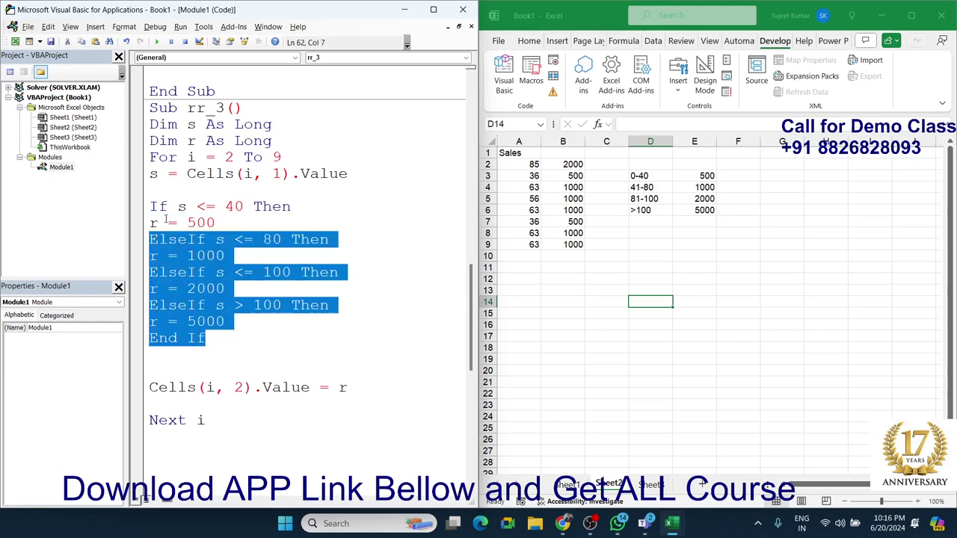
drag(158, 206, 168, 206)
double_click(179, 239)
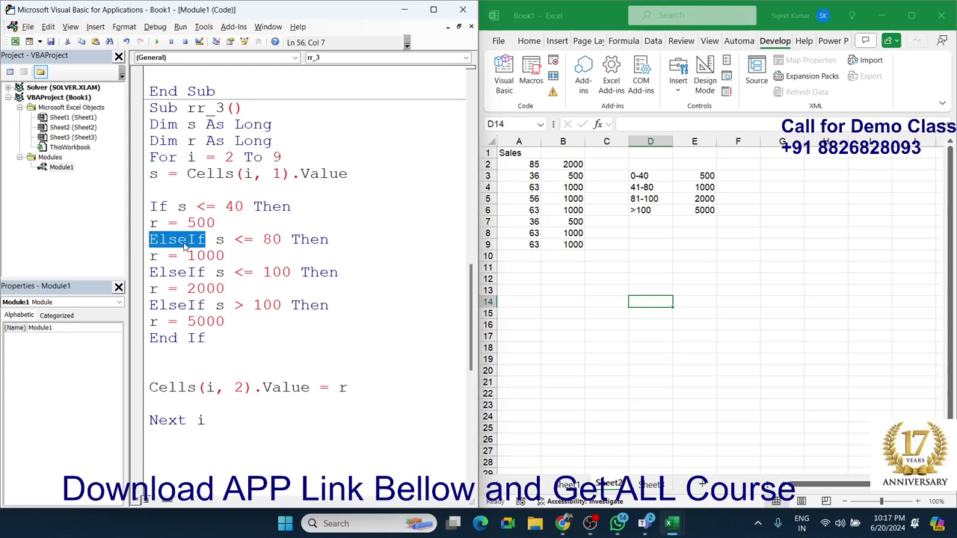
- Duplicate the rr_3 macro and rename the copy to rr_4
scroll(217, 422, down, 2)
drag(216, 422, 144, 223)
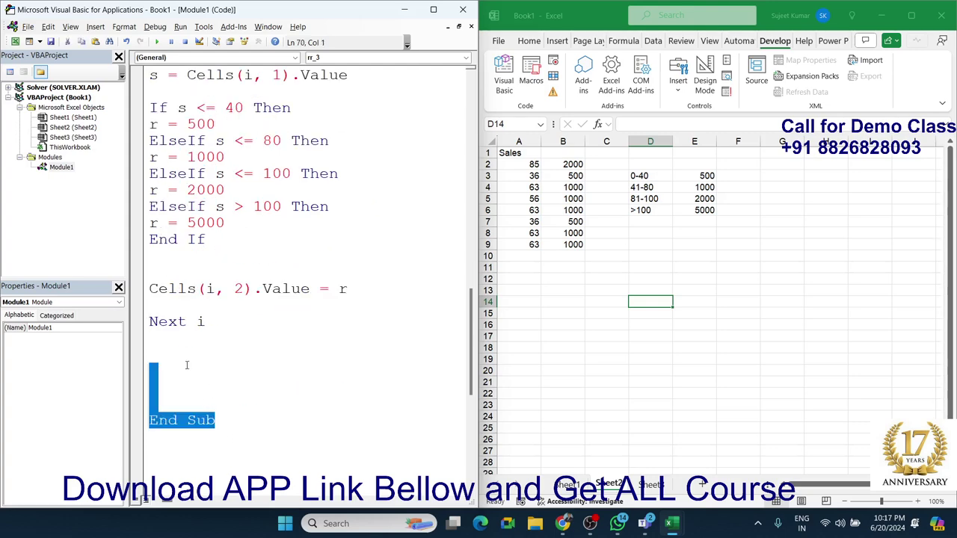
scroll(144, 224, up, 2)
shift+click(150, 112)
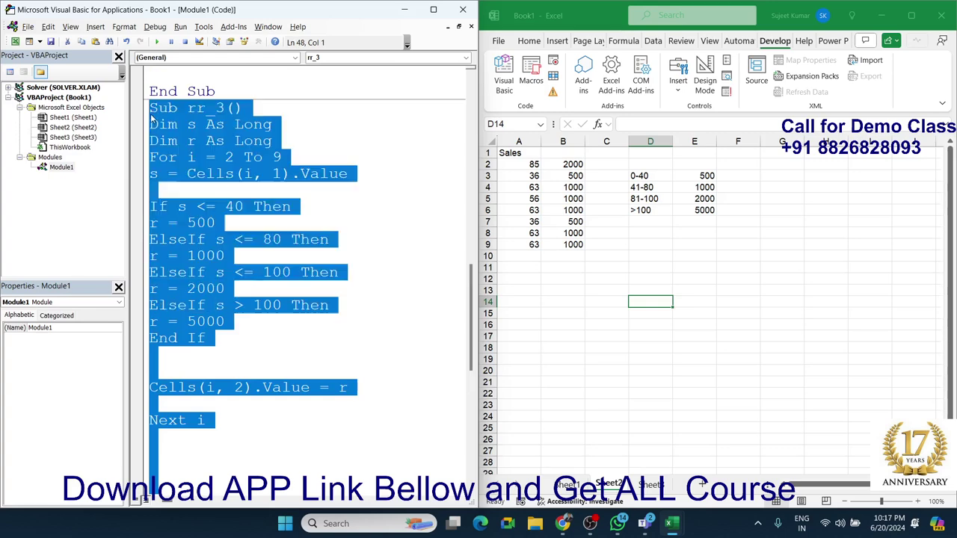
scroll(270, 399, down, 3)
click(271, 399)
scroll(224, 389, up, 4)
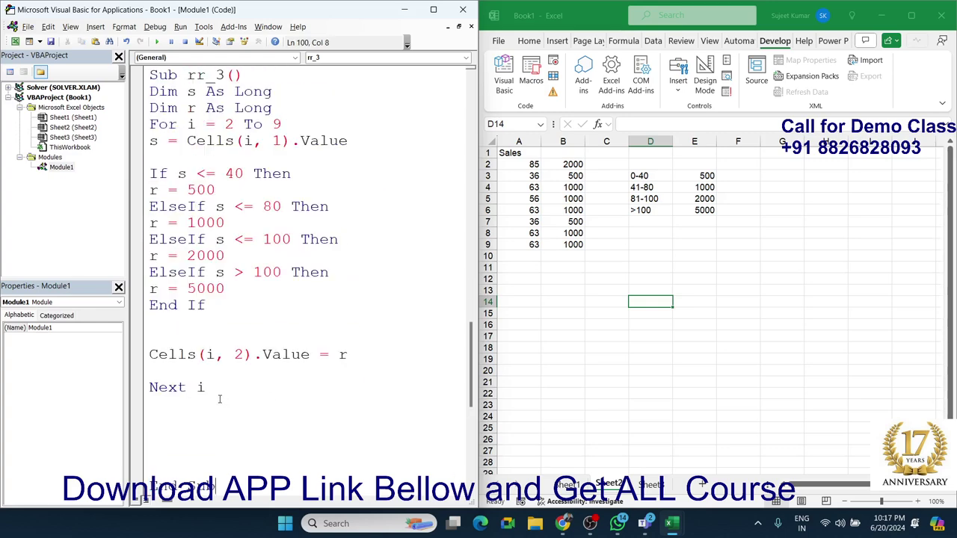
click(225, 240)
click(224, 124)
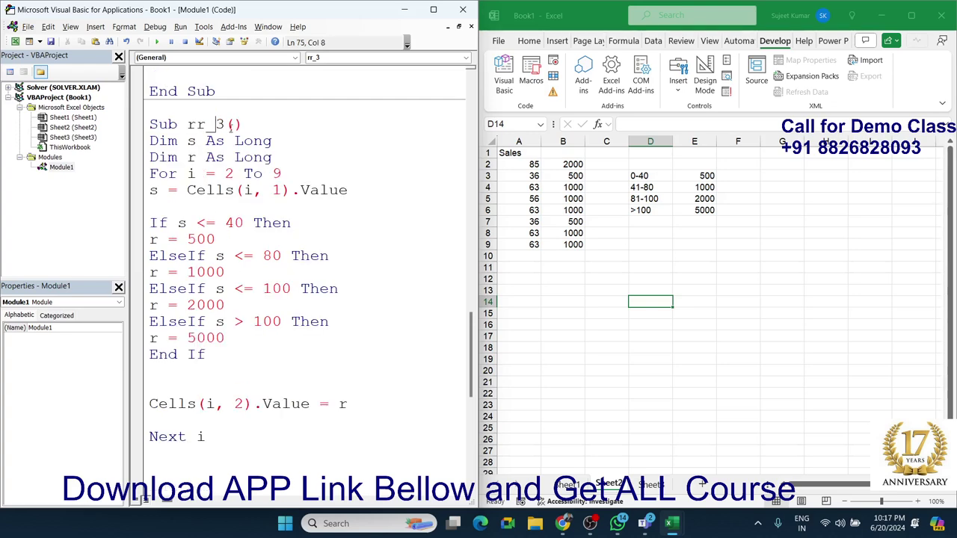
key(BackSpace)
text(4)
- Replace rr_4's If block with Select Case s, starting with Case Is <= 40 setting r = 500
scroll(265, 284, down, 2)
drag(224, 258, 149, 124)
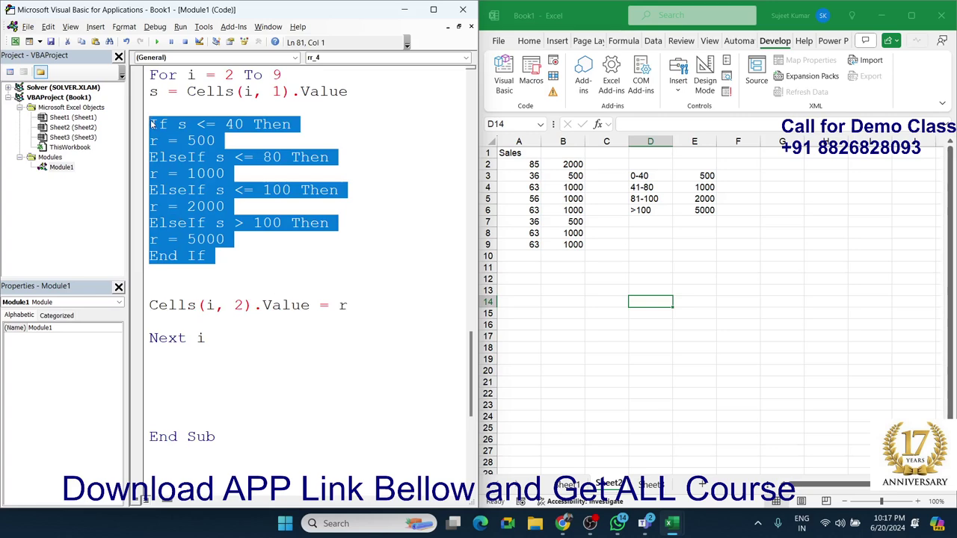
key(Delete)
key(Delete)
text(s)
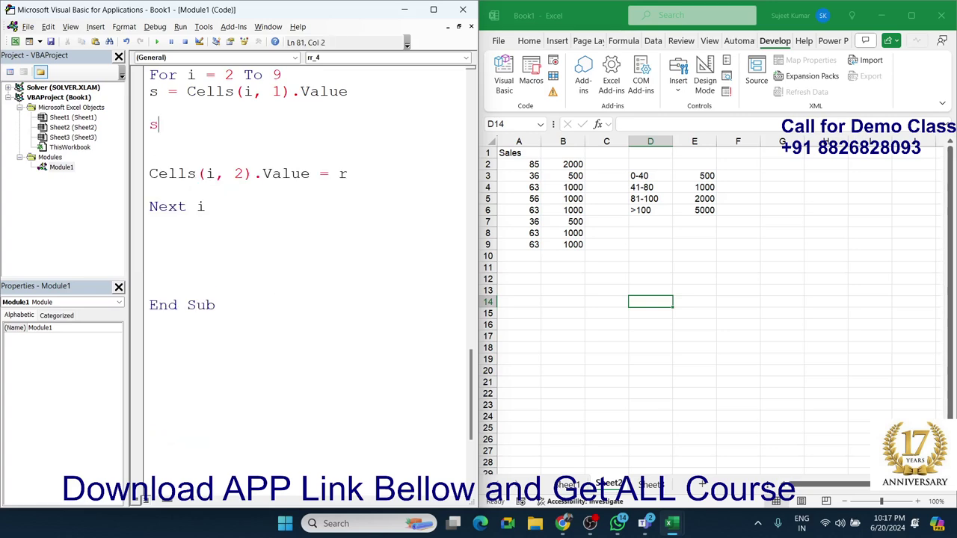
text(elect cas)
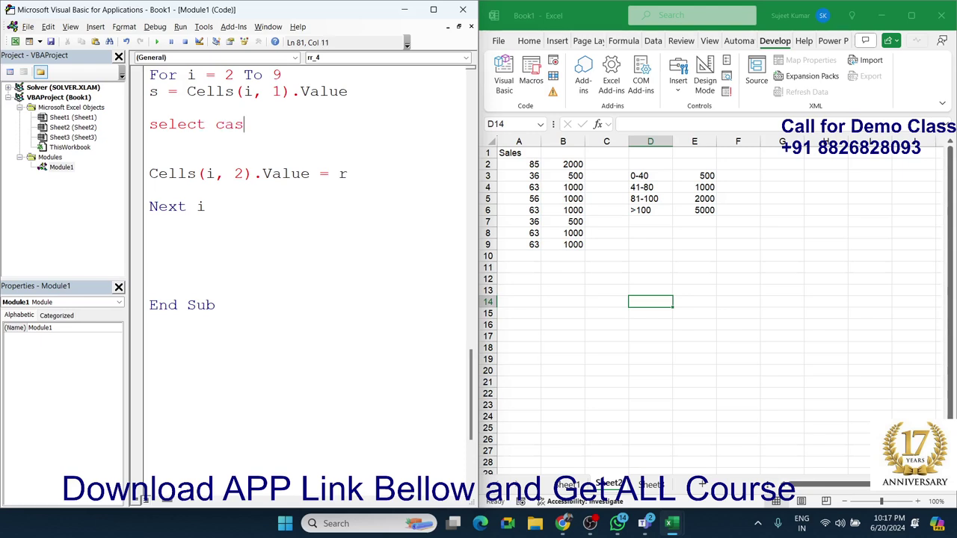
text(e s)
key(Return)
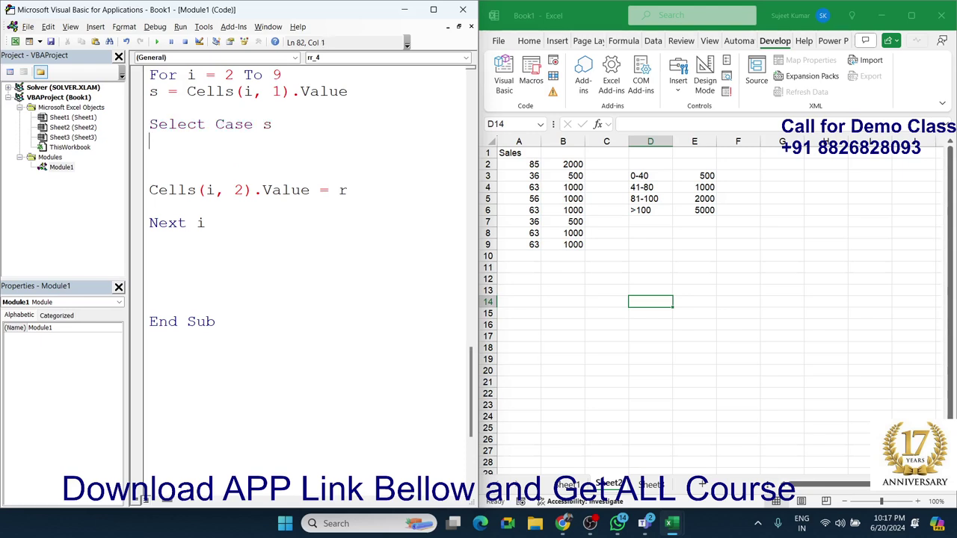
text(case <)
text(=40)
key(Return)
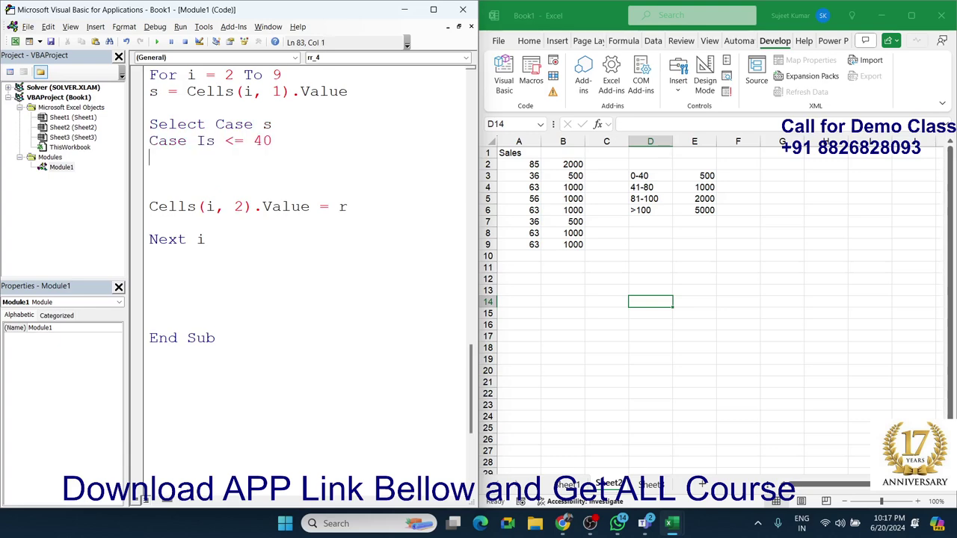
drag(272, 140, 193, 141)
click(286, 145)
key(Return)
text(r=)
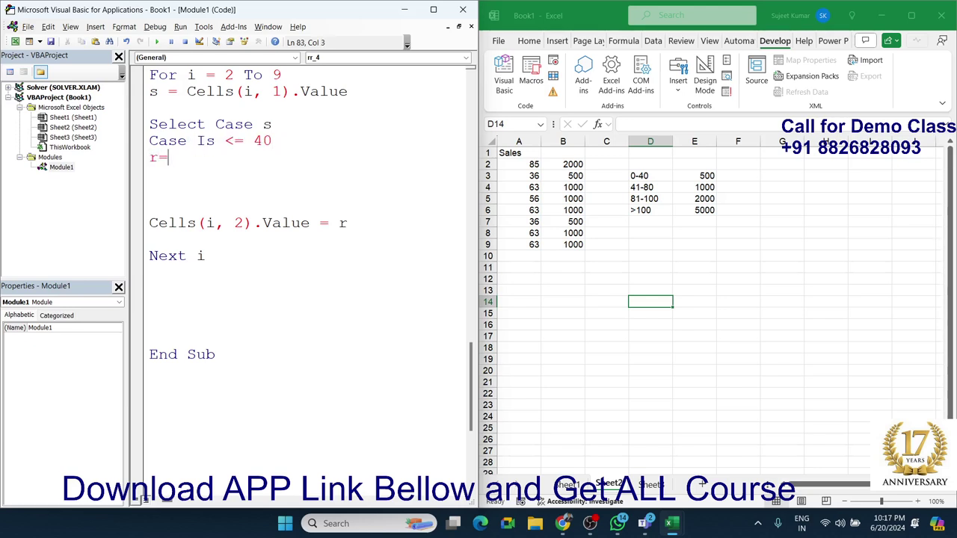
text(500)
key(Return)
- Add Case 41 To 80 with r = 1000 and Case 81 To 100 with r = 2000
text(c)
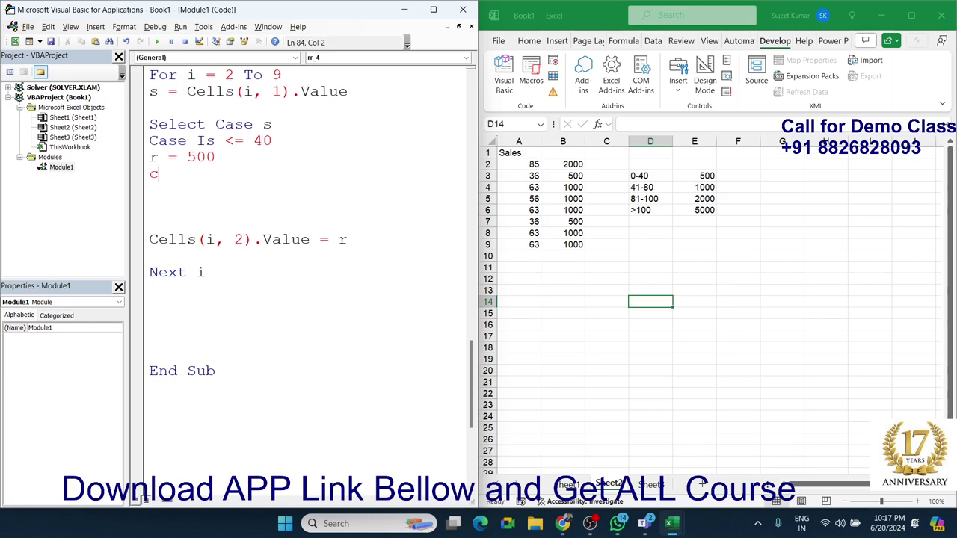
text(ase)
text( 41 to )
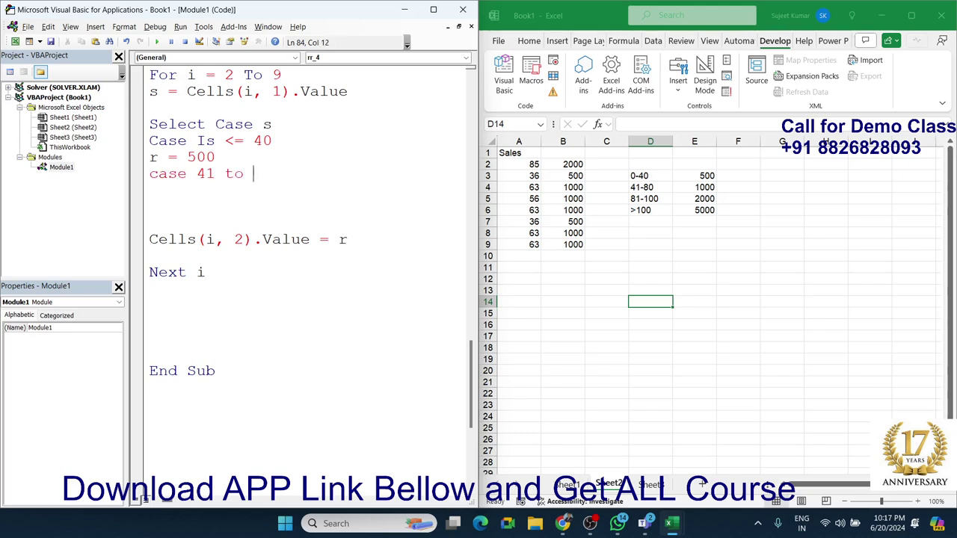
text(7)
key(BackSpace)
text(80)
key(Return)
text(r )
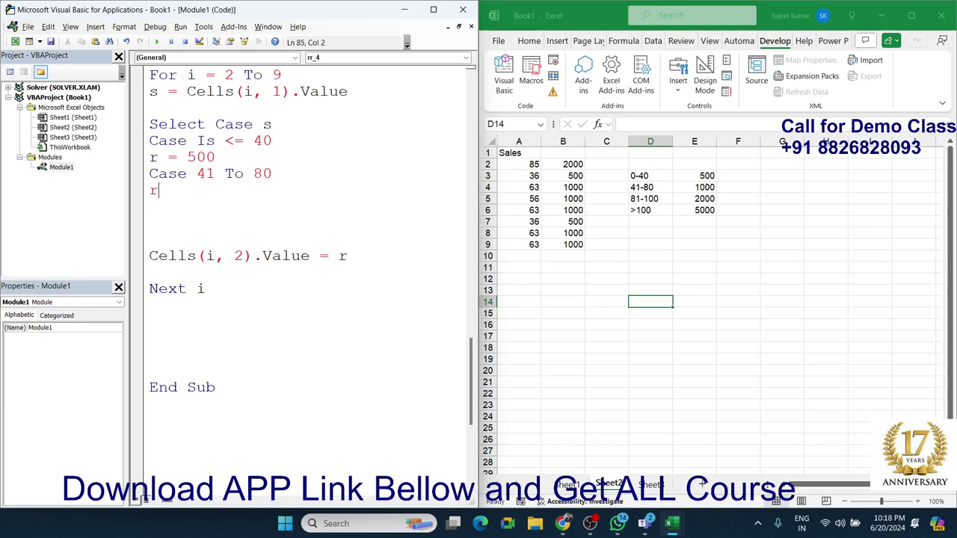
text(= 1000)
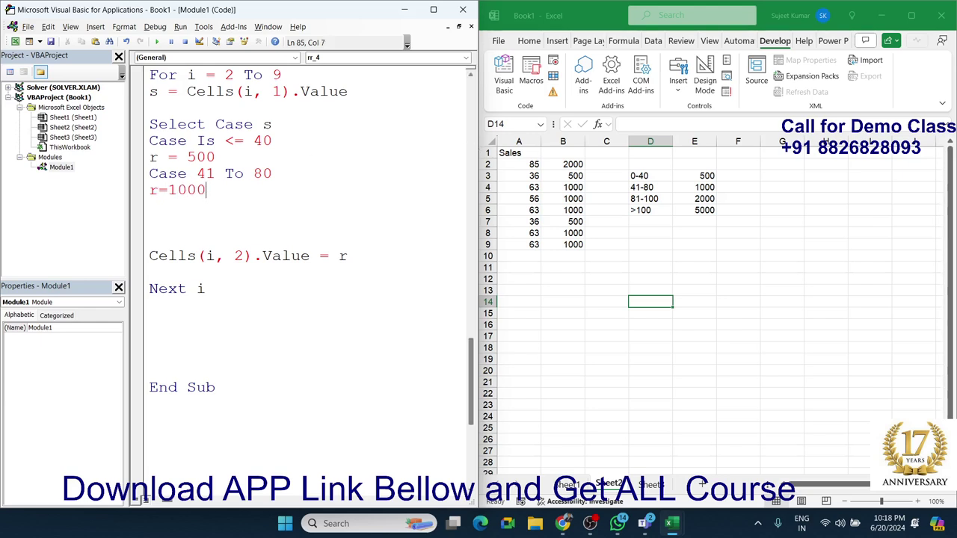
key(Return)
text(case )
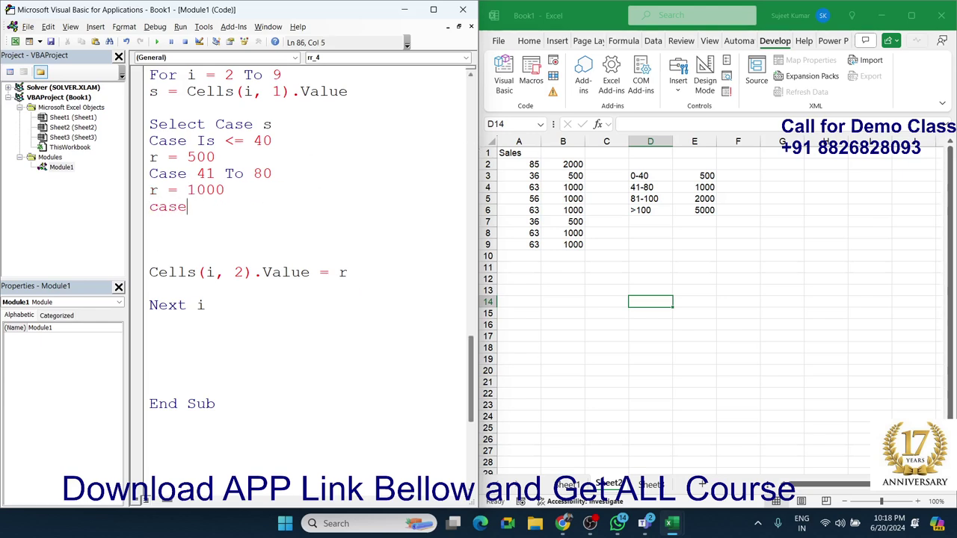
text(8)
text(1 to )
text(100)
key(Return)
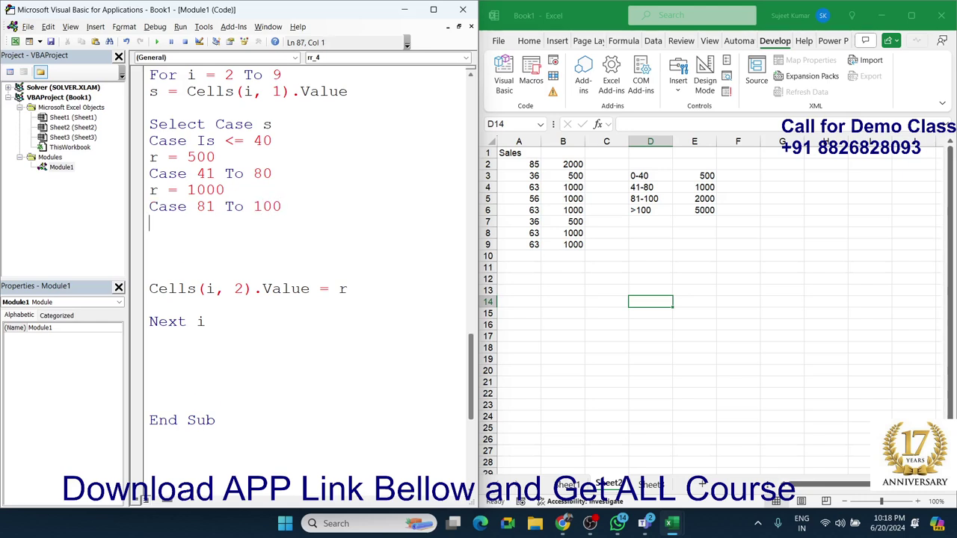
text(r=)
text(3...)
key(BackSpace)
key(BackSpace)
key(BackSpace)
key(BackSpace)
text(2000)
key(Return)
- Add Case Is > 100 with r = 5000 and close the block with End Select
text(c)
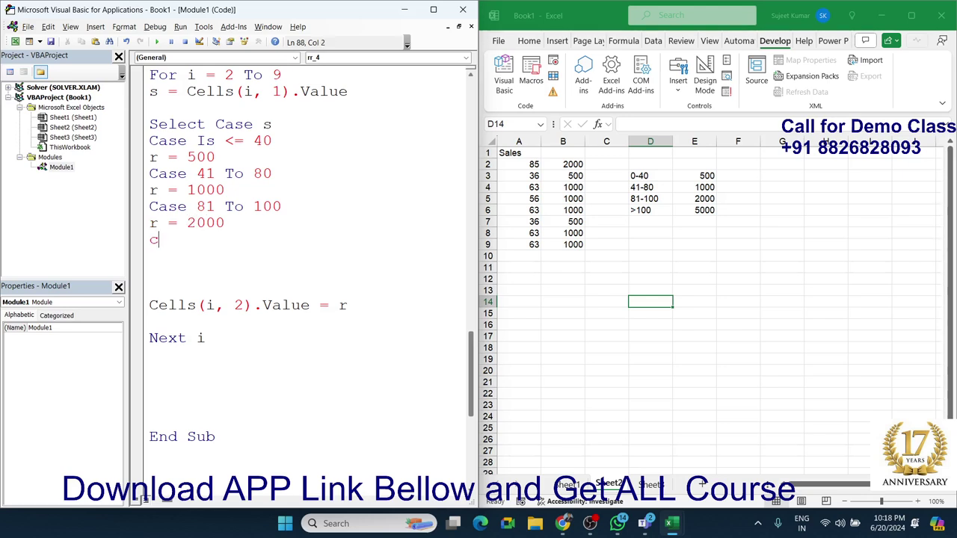
text(ase)
text( >=)
key(BackSpace)
text(10)
text(0)
key(Return)
text(r = )
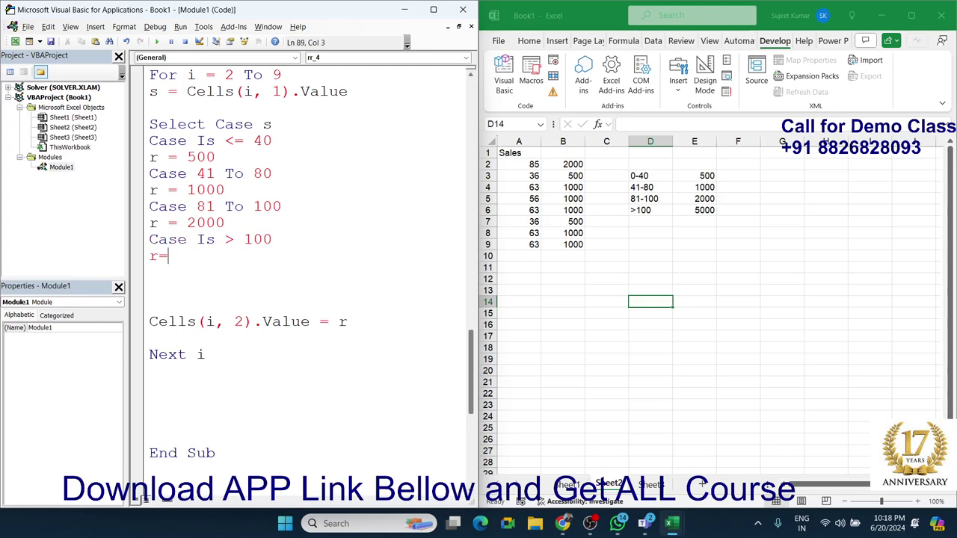
text(5000)
key(Return)
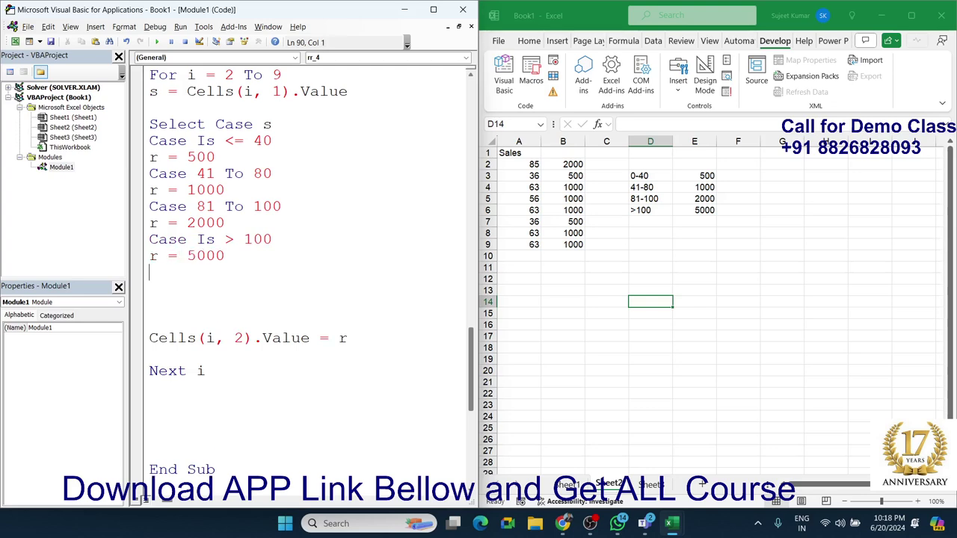
text(end)
text( select)
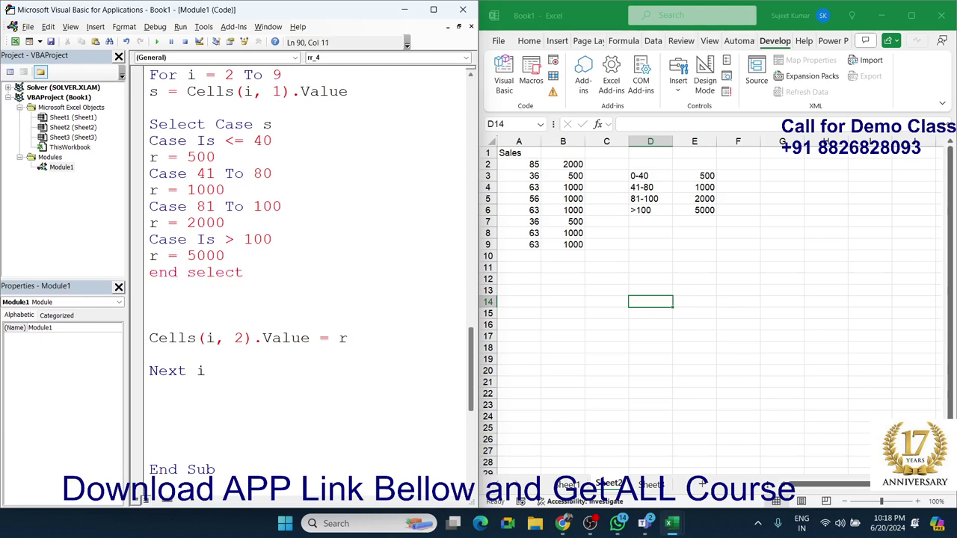
key(Up)
- Add a Case 10, 20, 30, 40, 50, 60 branch setting r = 800 before End Select
key(Return)
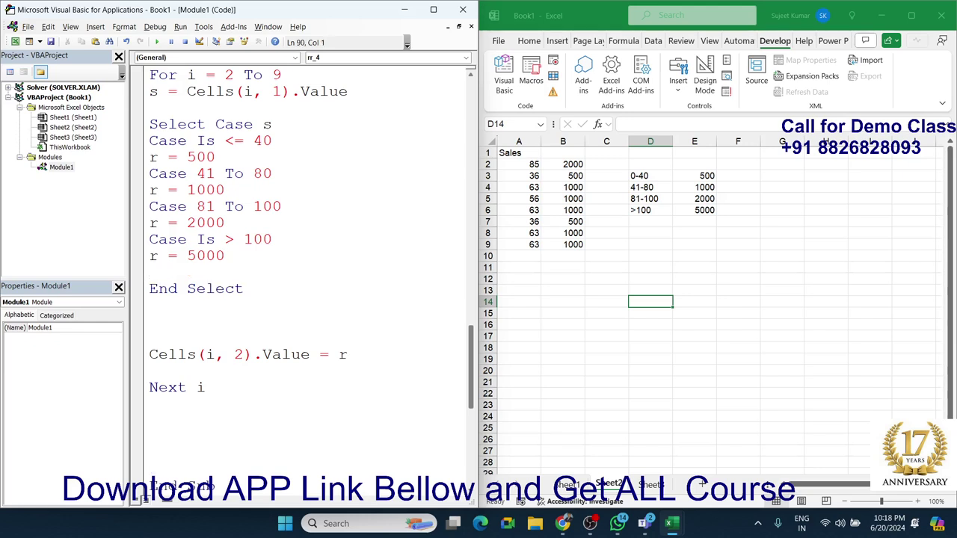
text(case 1)
text(0,20,30,4)
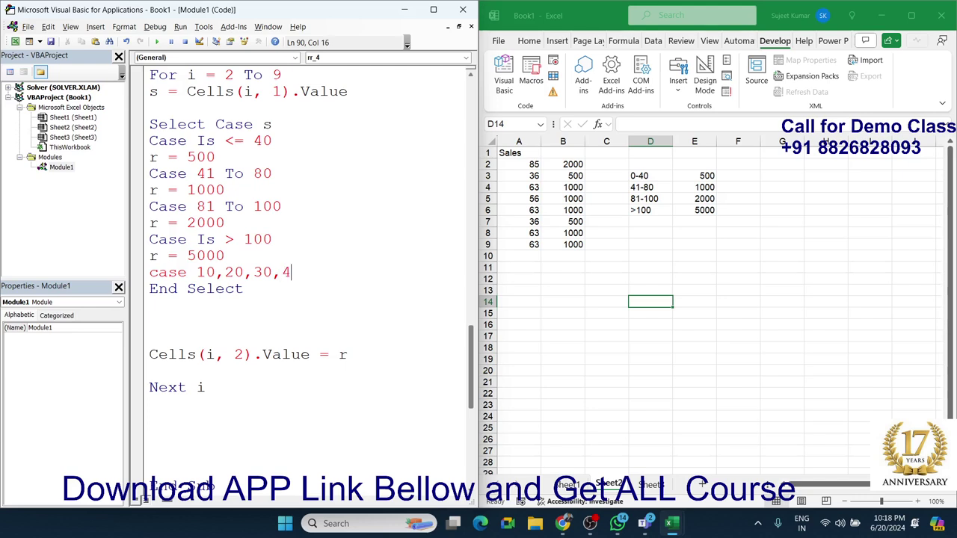
text(0,50,)
text(60)
click(244, 289)
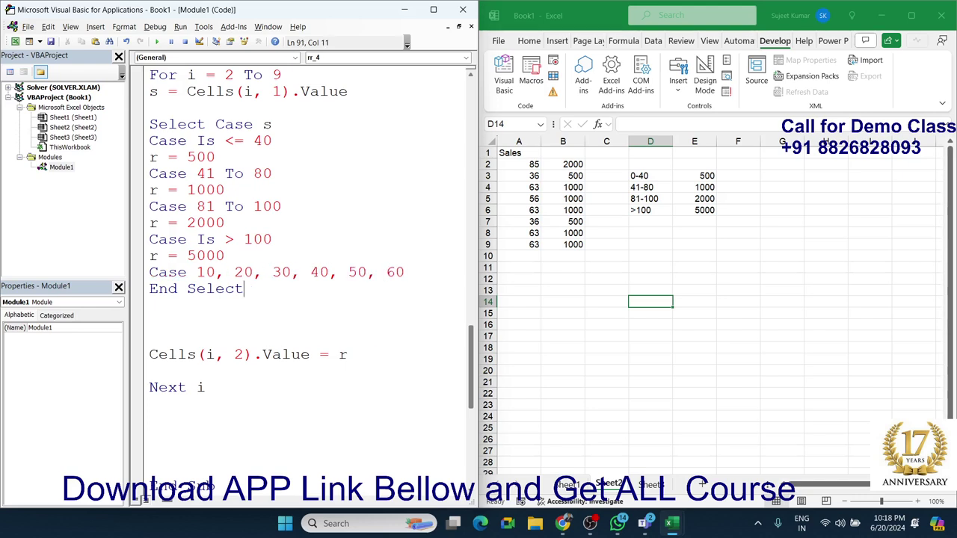
click(428, 272)
key(Return)
text(r=)
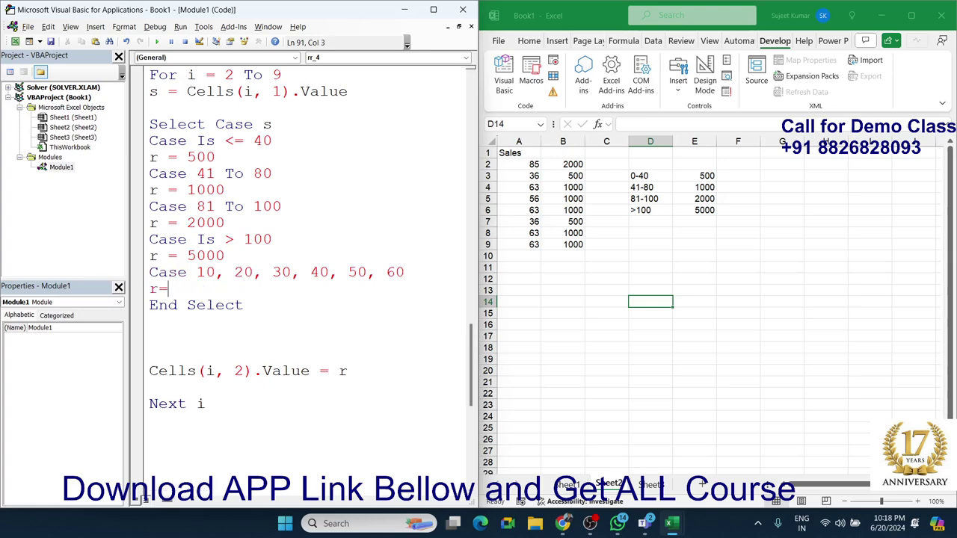
text(800)
click(418, 256)
- Clear the incentives in B2:B9, run rr_4 again, and check the result in B5
click(381, 223)
drag(564, 244, 557, 165)
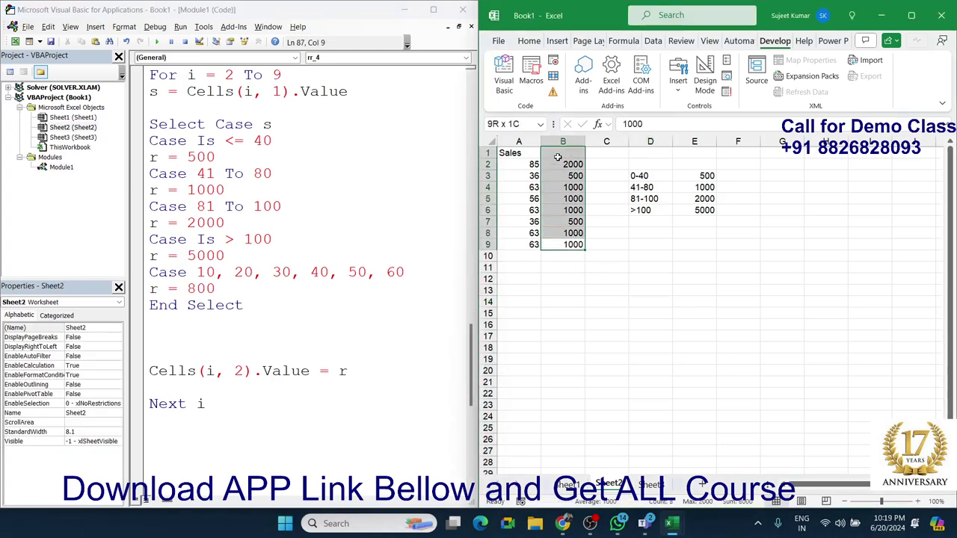
key(Delete)
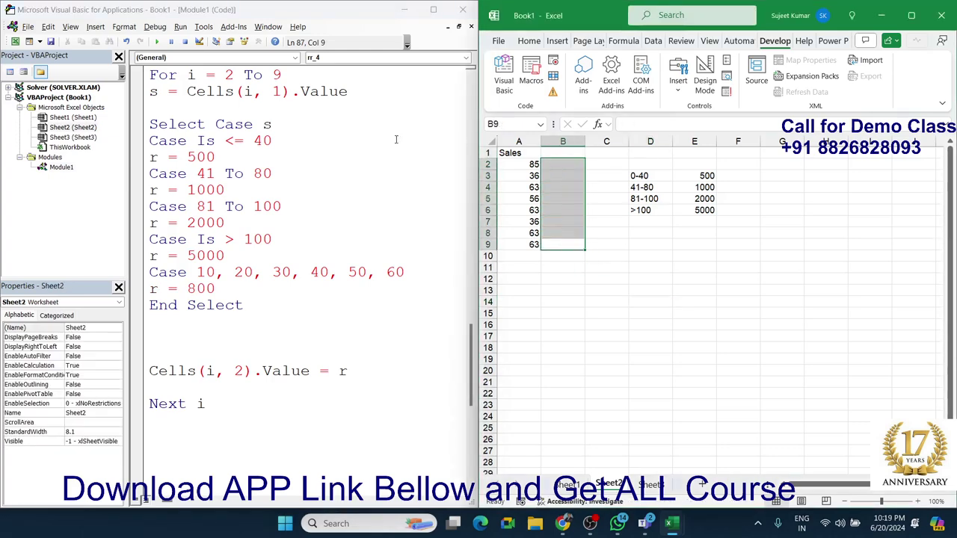
click(275, 172)
click(157, 41)
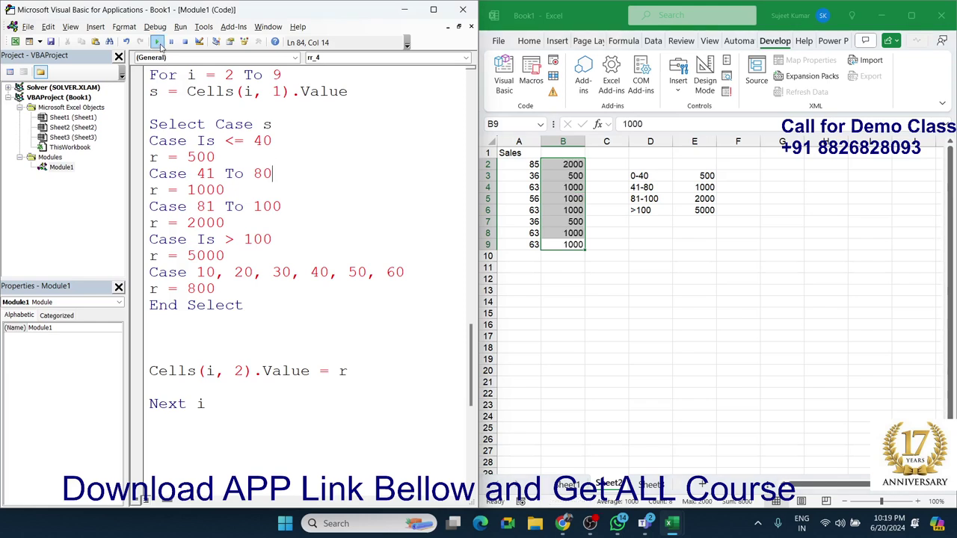
click(572, 232)
click(564, 198)
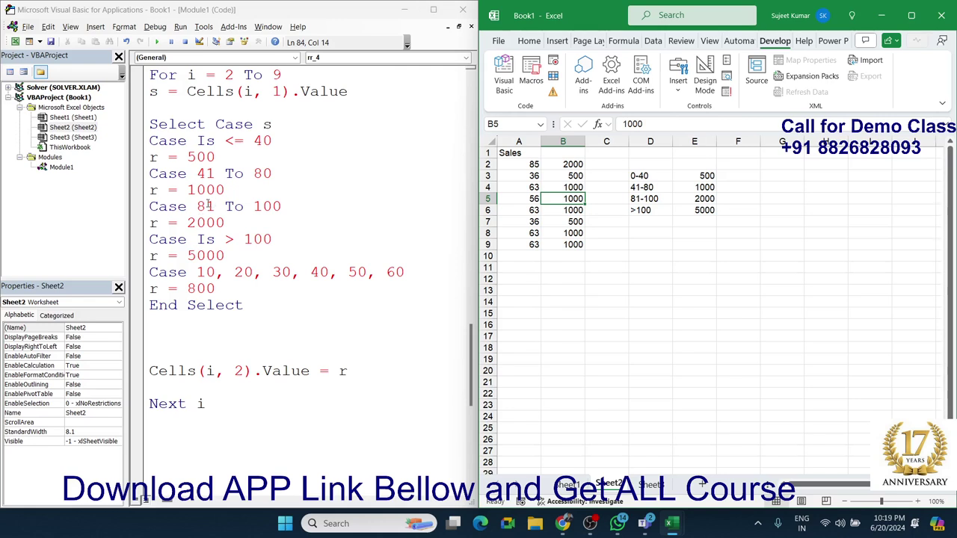
click(247, 105)
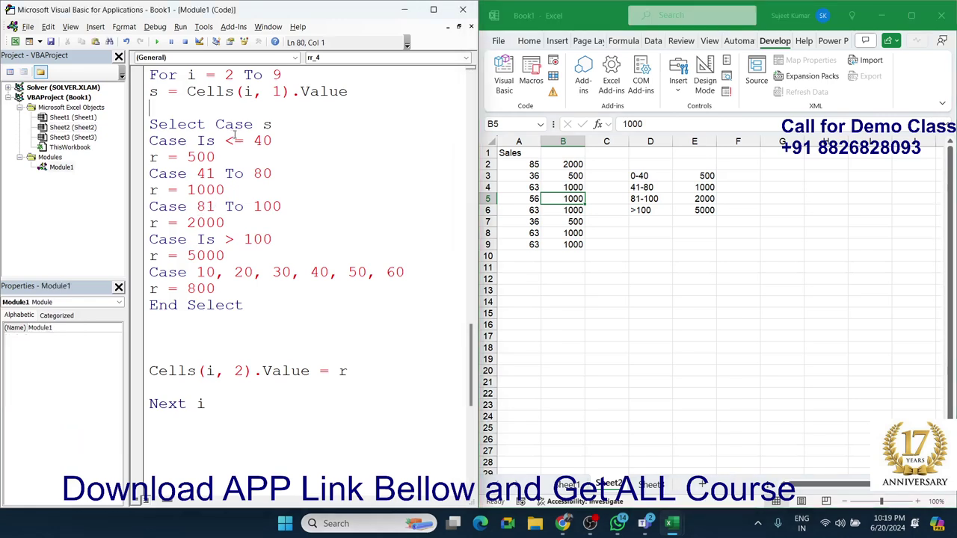
drag(196, 141, 360, 208)
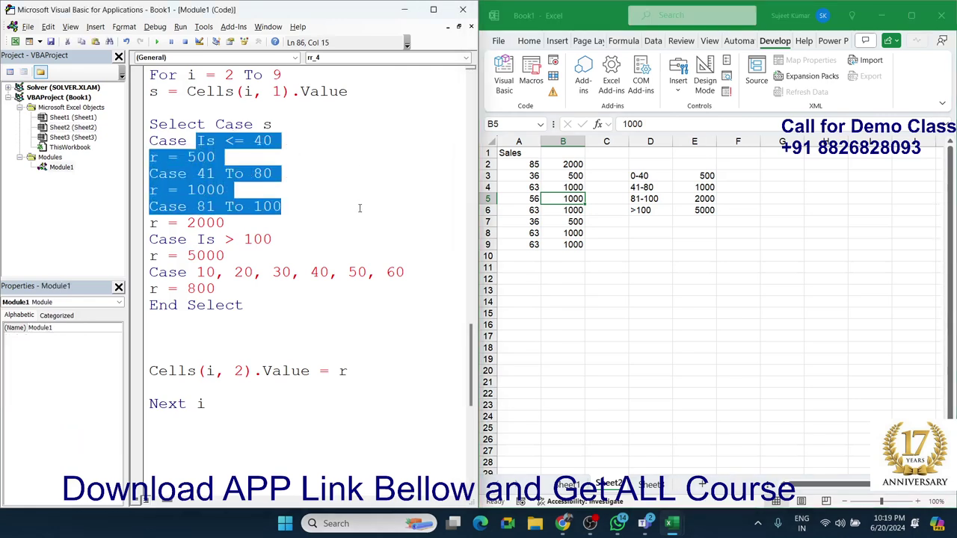
drag(359, 209, 363, 305)
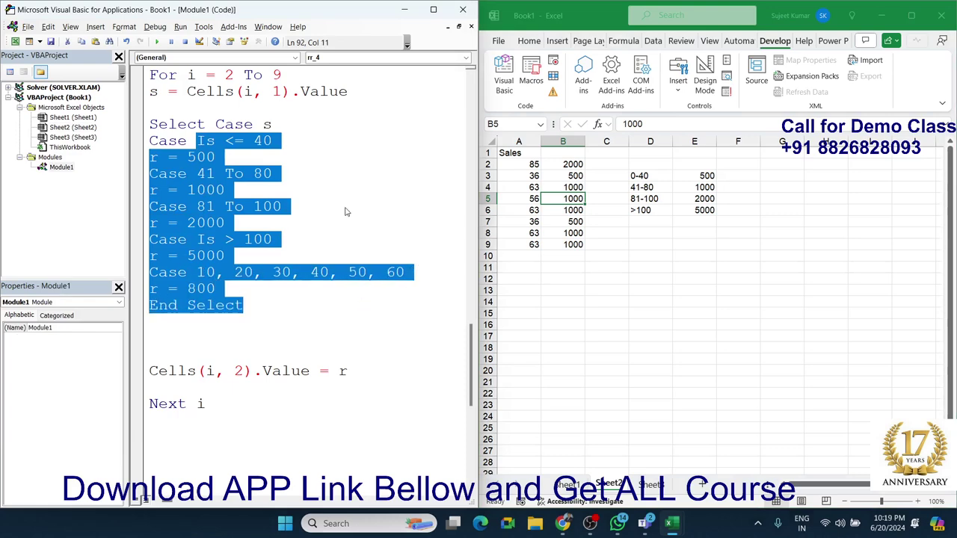
click(345, 212)
scroll(345, 212, up, 2)
scroll(343, 211, up, 4)
scroll(343, 210, up, 3)
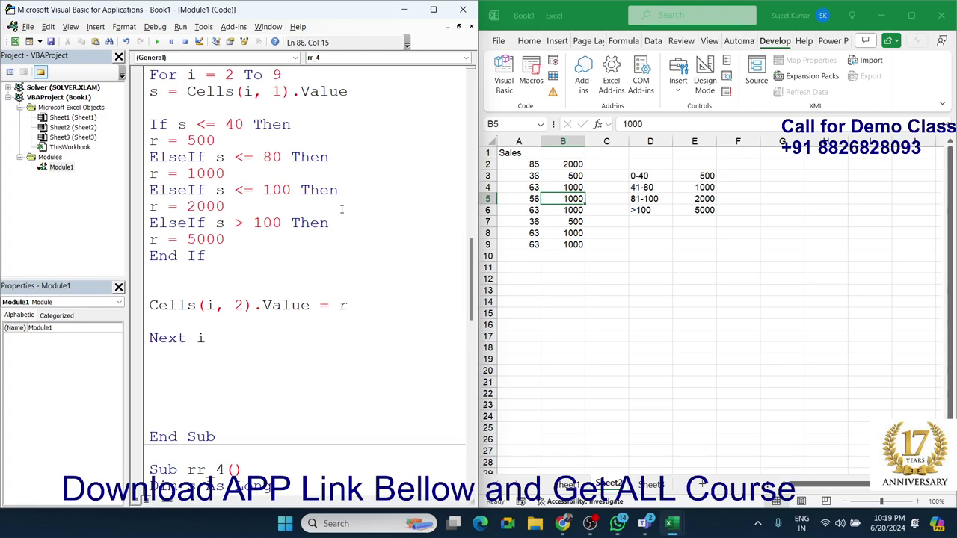
mouse_move(207, 256)
mouse_down()
mouse_move(153, 158)
mouse_move(149, 125)
mouse_up()
scroll(227, 265, down, 2)
scroll(236, 265, down, 5)
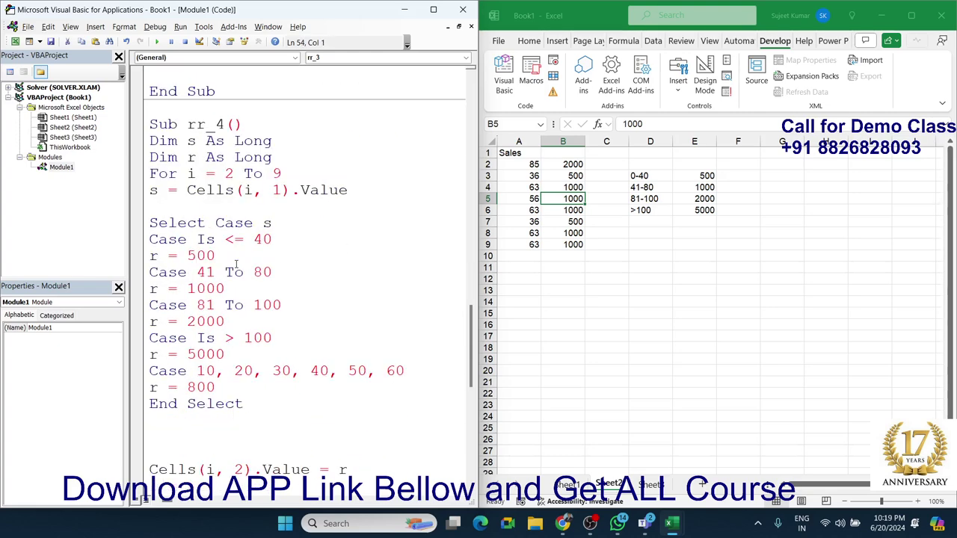
drag(244, 403, 150, 271)
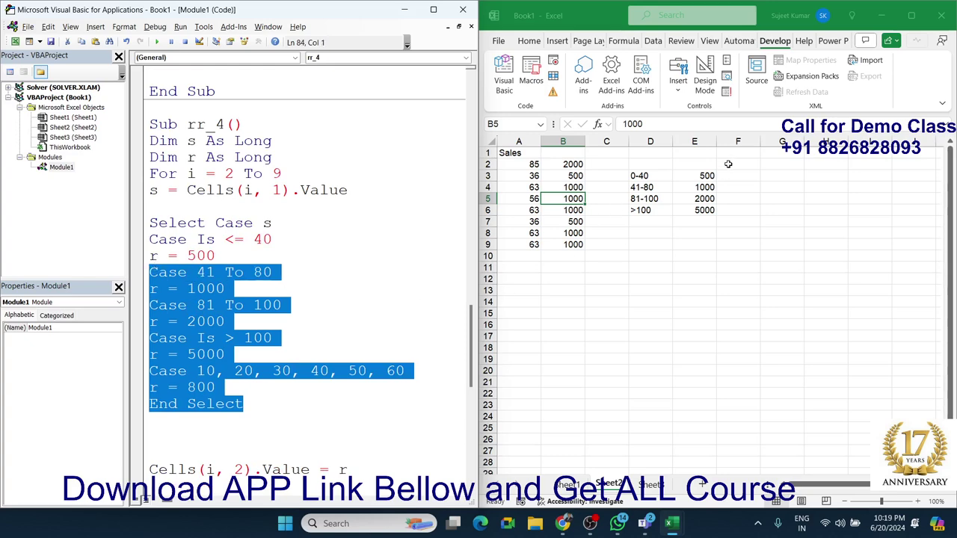
drag(649, 162, 650, 225)
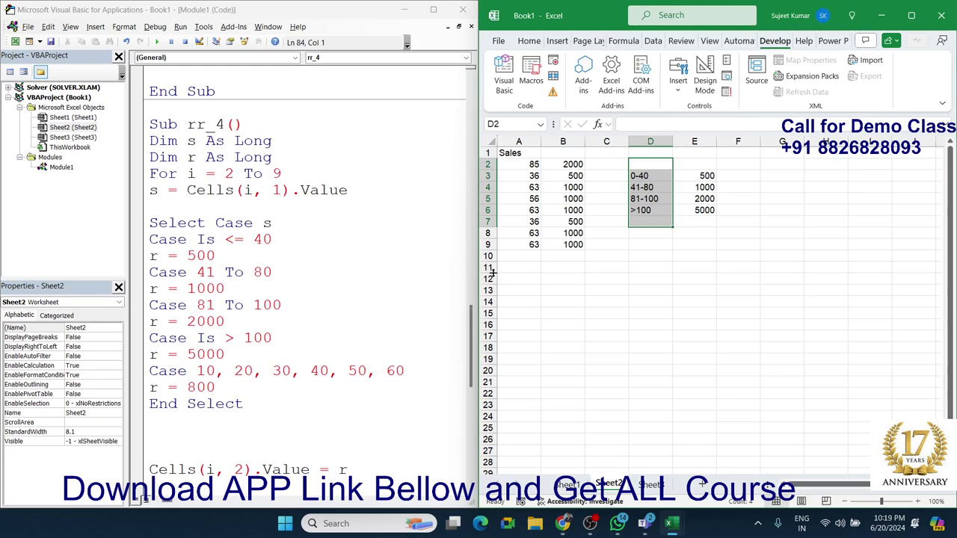
click(284, 274)
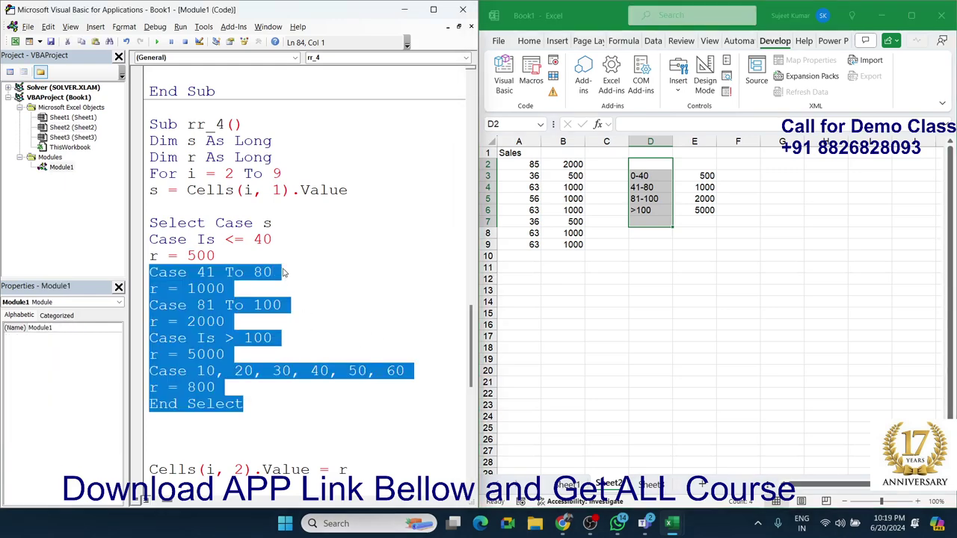
scroll(284, 273, up, 7)
scroll(284, 263, up, 3)
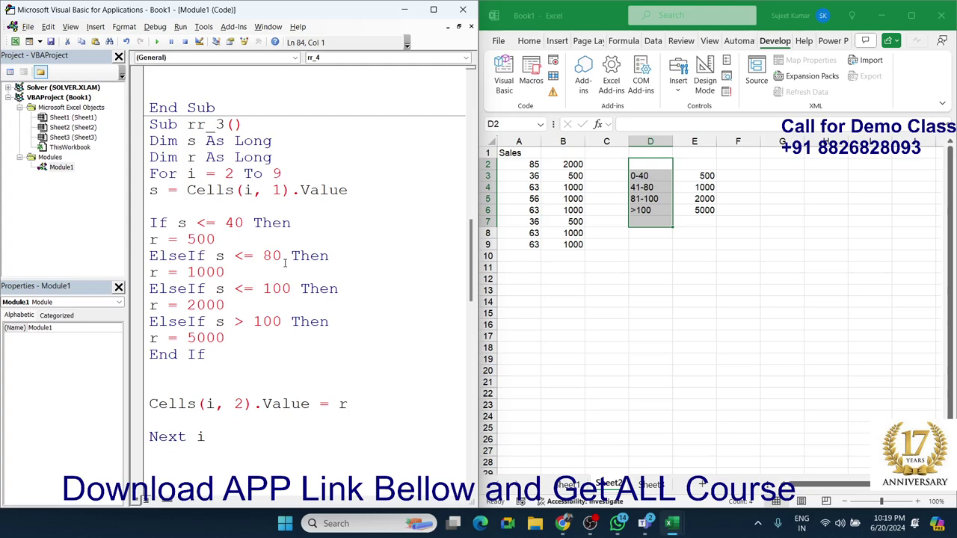
scroll(284, 263, down, 4)
scroll(272, 284, down, 7)
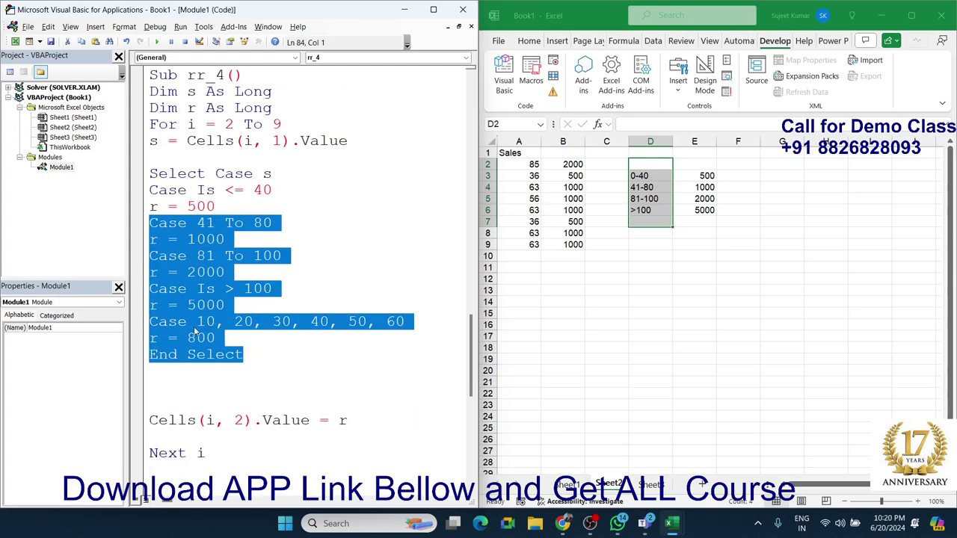
click(182, 334)
drag(196, 321, 433, 319)
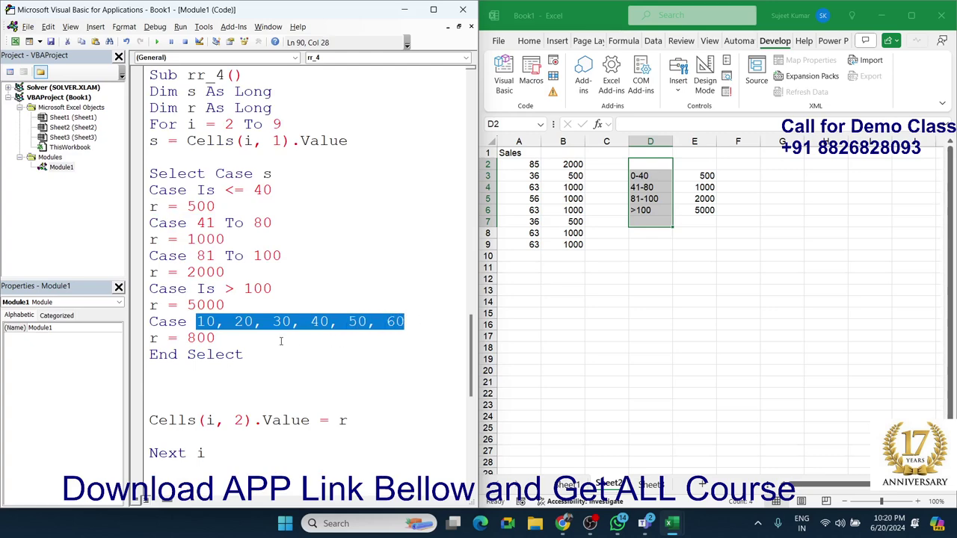
scroll(330, 340, up, 2)
scroll(239, 254, up, 3)
click(180, 237)
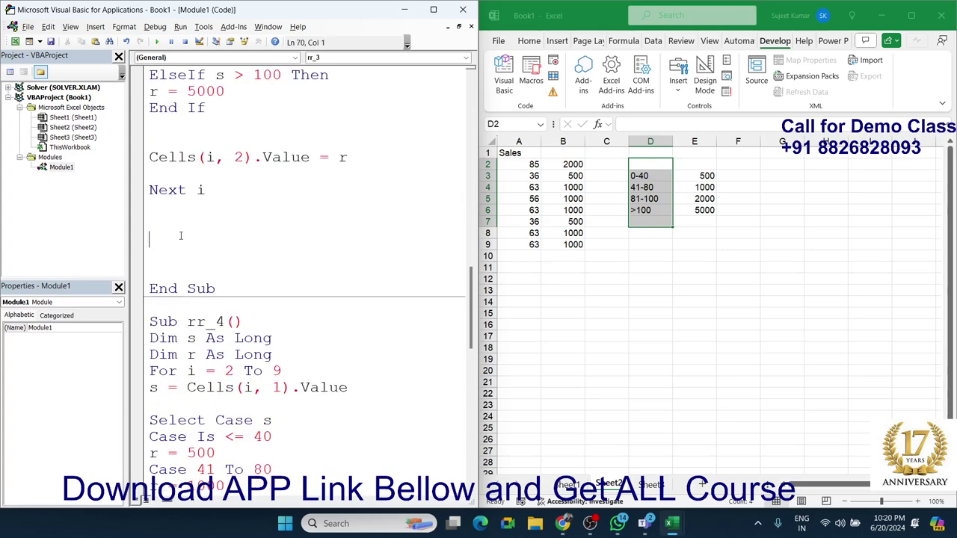
text(if )
text(s=)
text(10 o)
text(r s=)
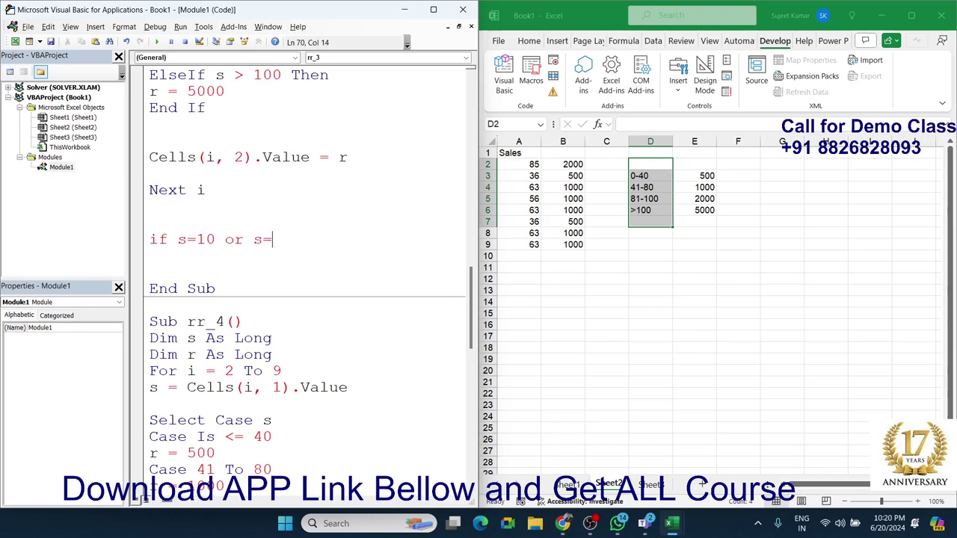
text(10)
key(BackSpace)
key(BackSpace)
text(1)
key(BackSpace)
text(20)
text( or)
key(shift+Home)
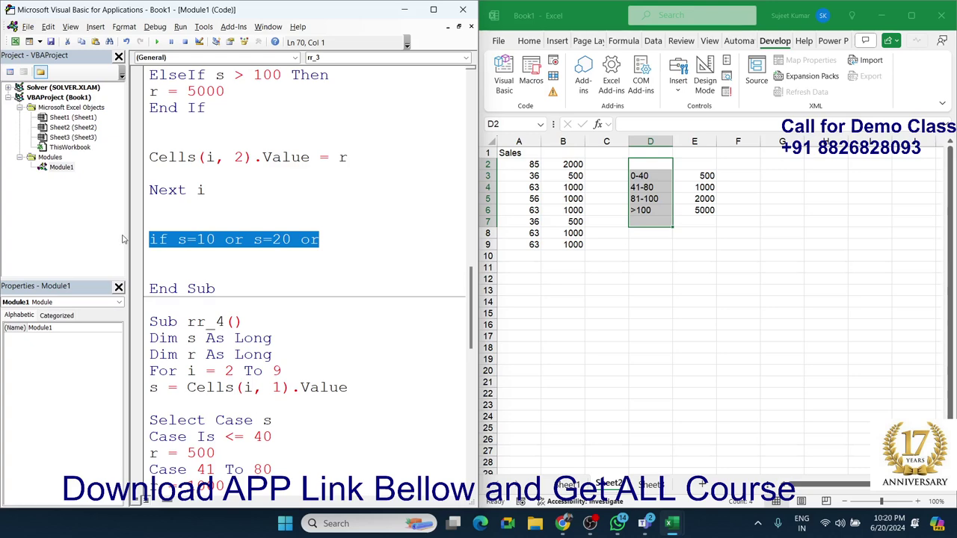
key(BackSpace)
scroll(254, 340, down, 4)
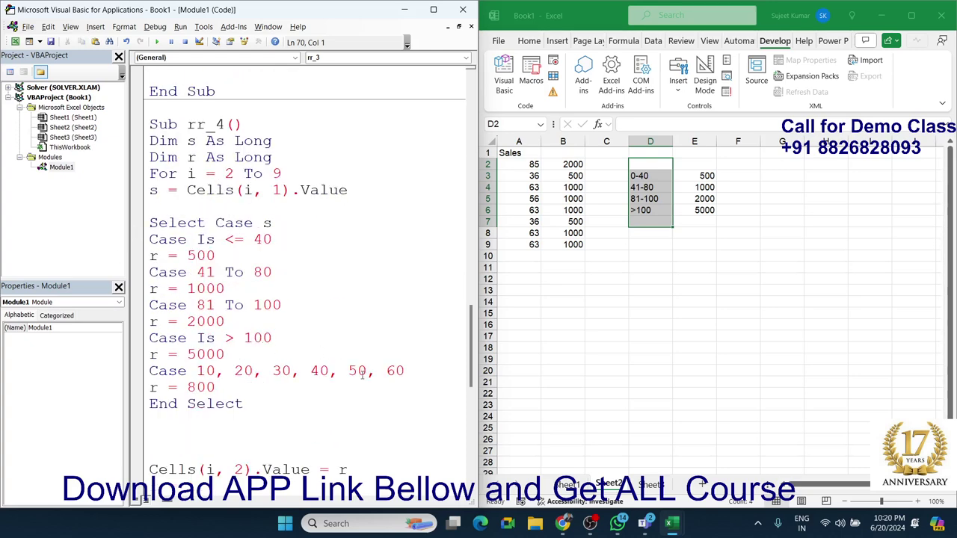
drag(421, 376, 157, 373)
click(234, 305)
scroll(234, 305, up, 2)
scroll(234, 305, down, 2)
scroll(234, 305, up, 4)
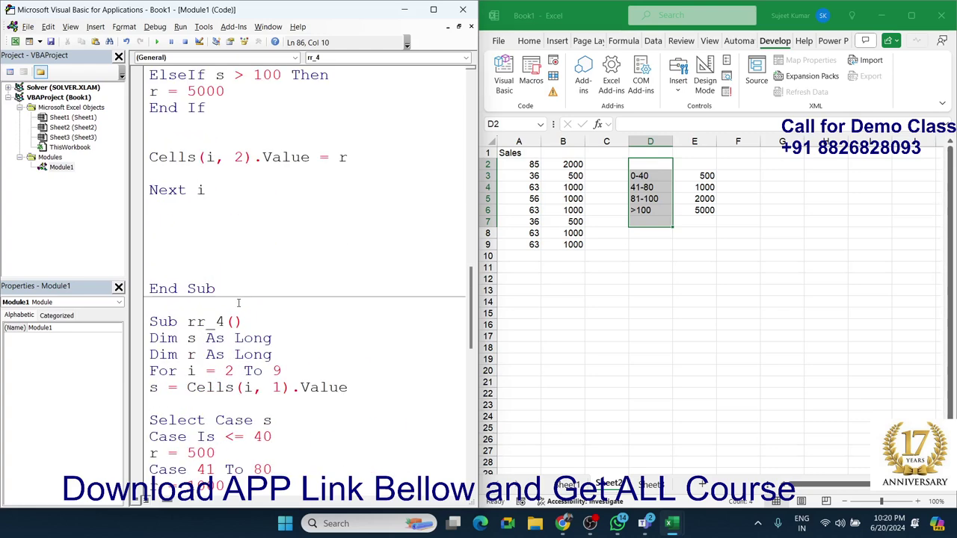
scroll(234, 305, up, 3)
scroll(239, 301, up, 6)
scroll(242, 298, up, 5)
scroll(242, 298, up, 5)
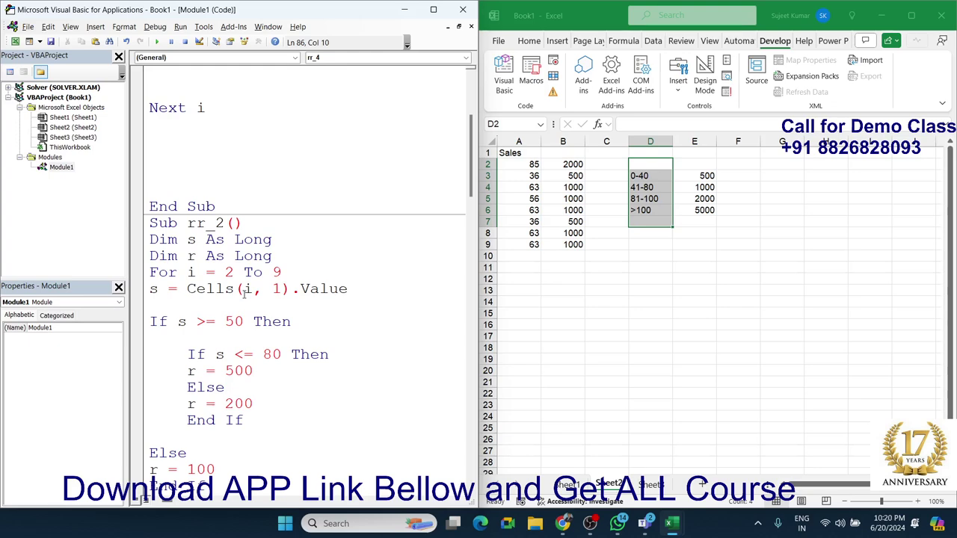
scroll(240, 292, up, 4)
click(270, 175)
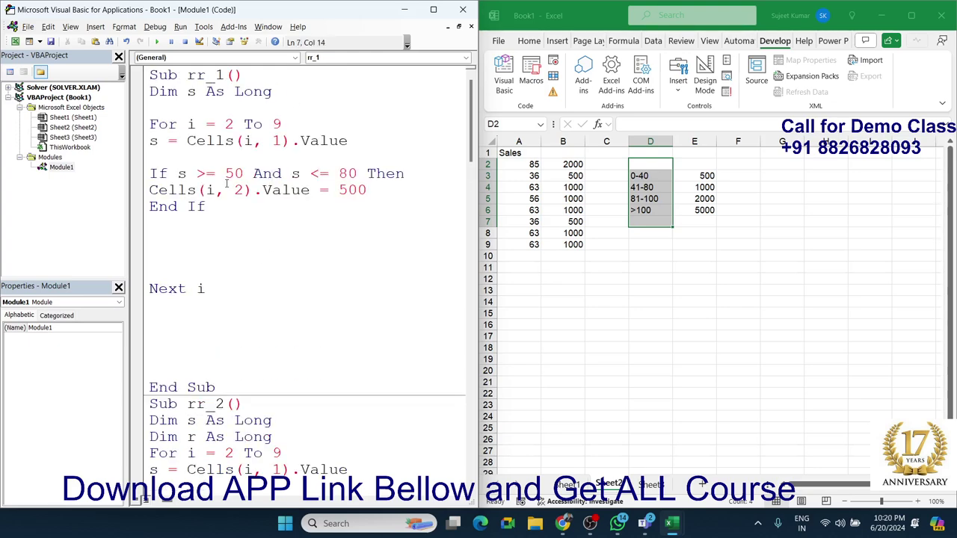
drag(234, 174, 324, 173)
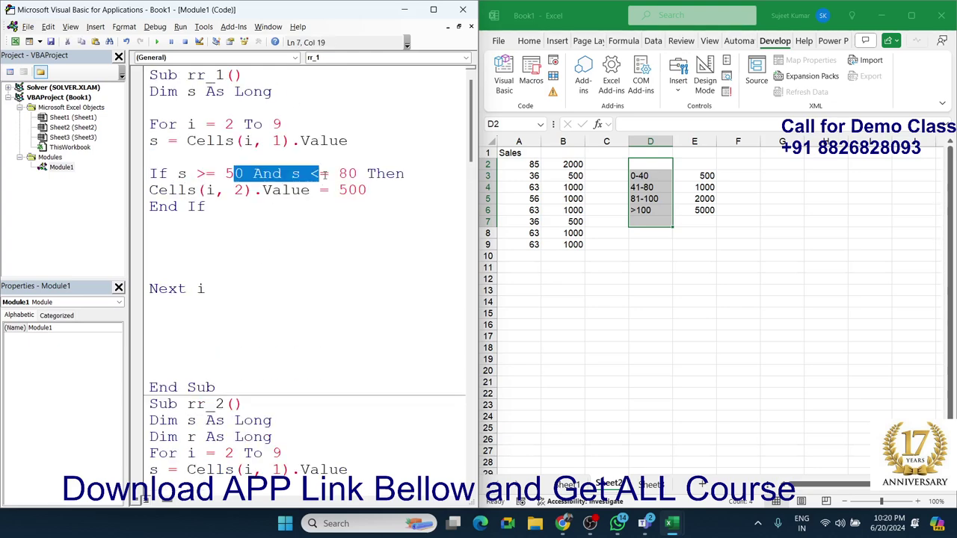
scroll(322, 206, down, 5)
scroll(322, 207, down, 1)
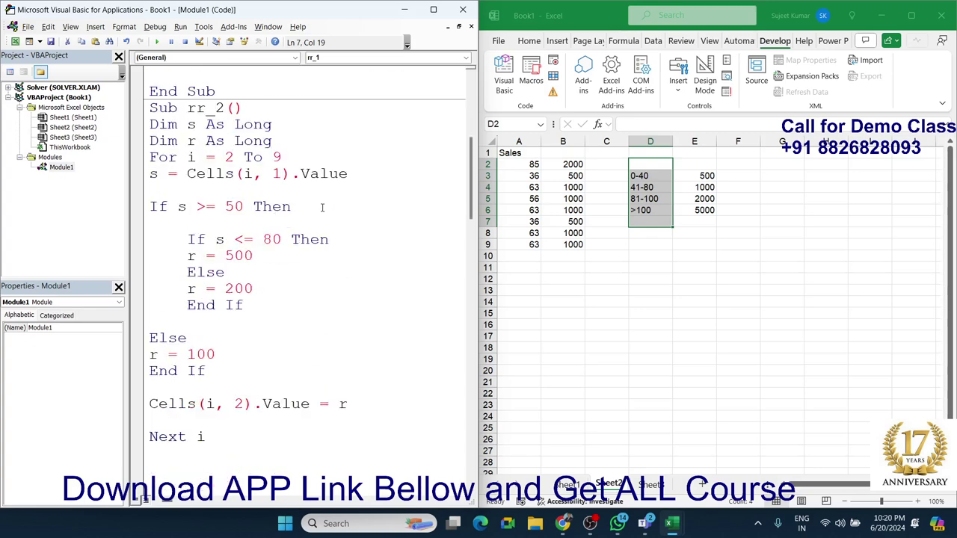
click(216, 205)
key(Left)
key(Left)
key(Left)
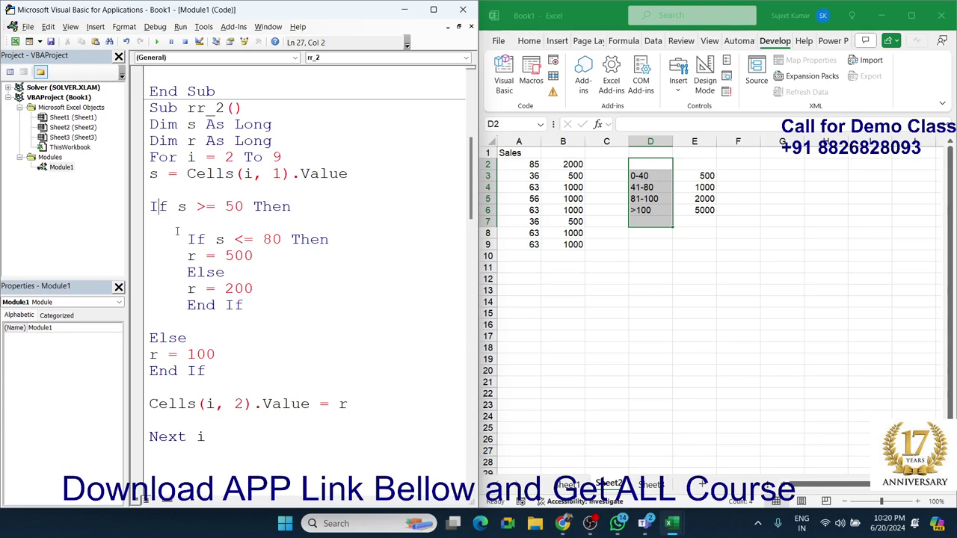
click(178, 231)
scroll(224, 282, down, 2)
scroll(225, 282, down, 4)
scroll(239, 287, down, 3)
click(243, 289)
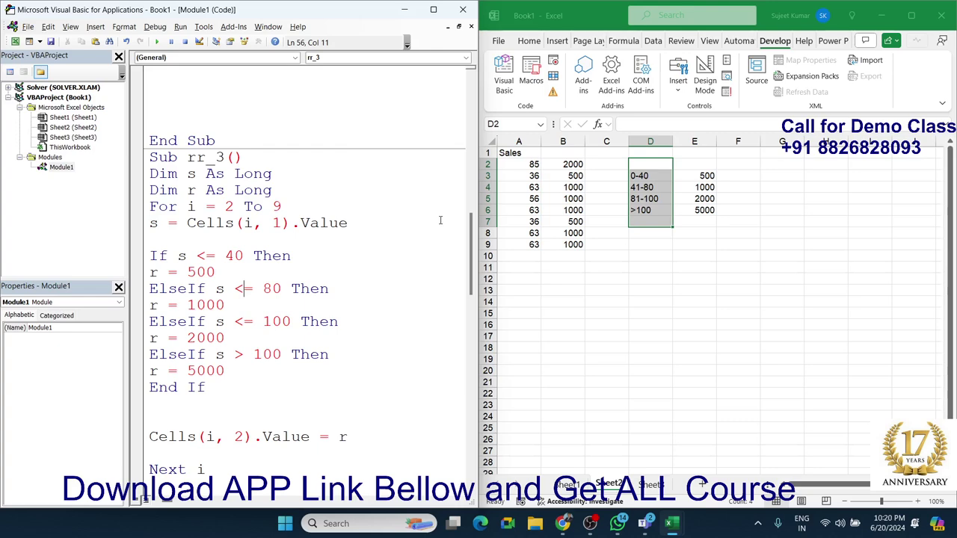
scroll(440, 220, down, 3)
scroll(426, 233, down, 5)
scroll(409, 246, down, 3)
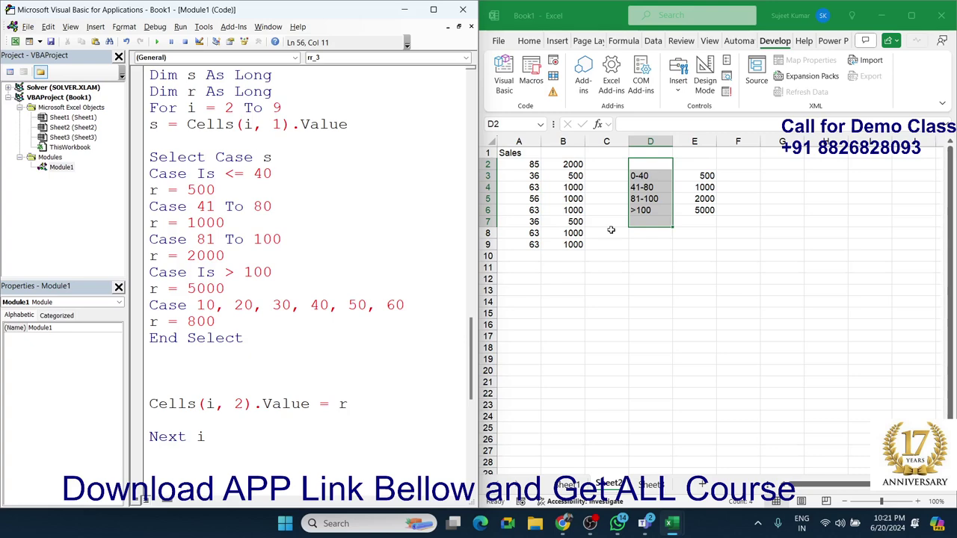
- Bring the Teams meeting window with its six-participant list back over the workbook
click(643, 523)
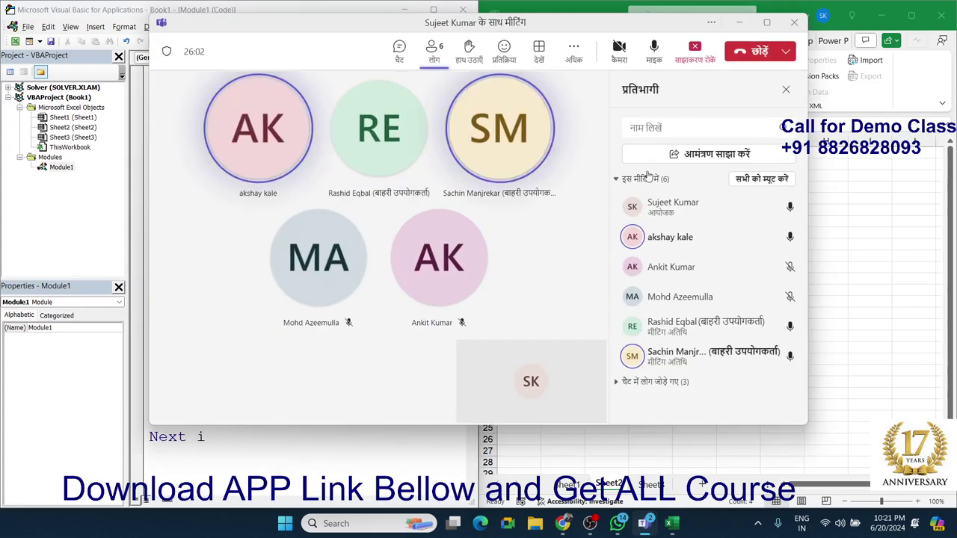
click(741, 23)
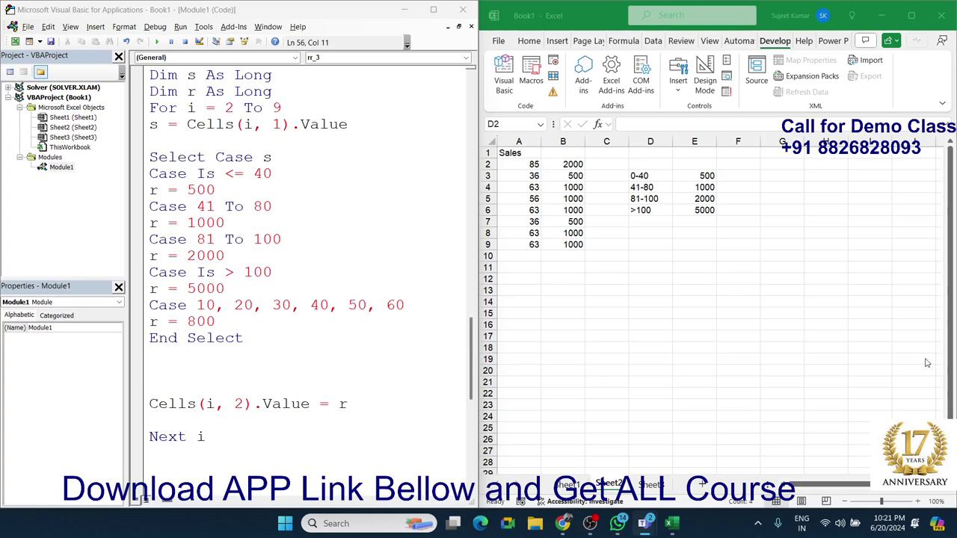
key(alt+Tab)
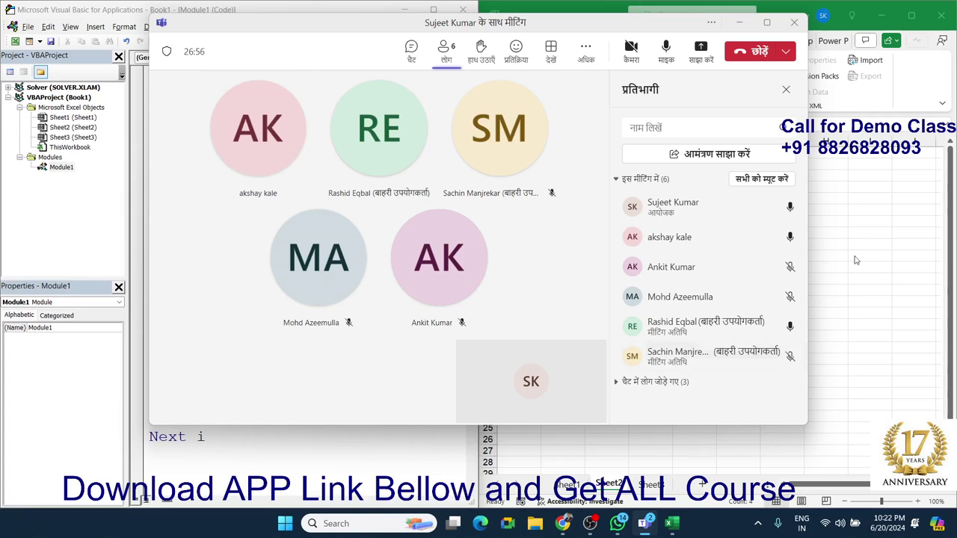
- Share the entire screen in the Teams meeting, then bring WhatsApp to the front
click(698, 52)
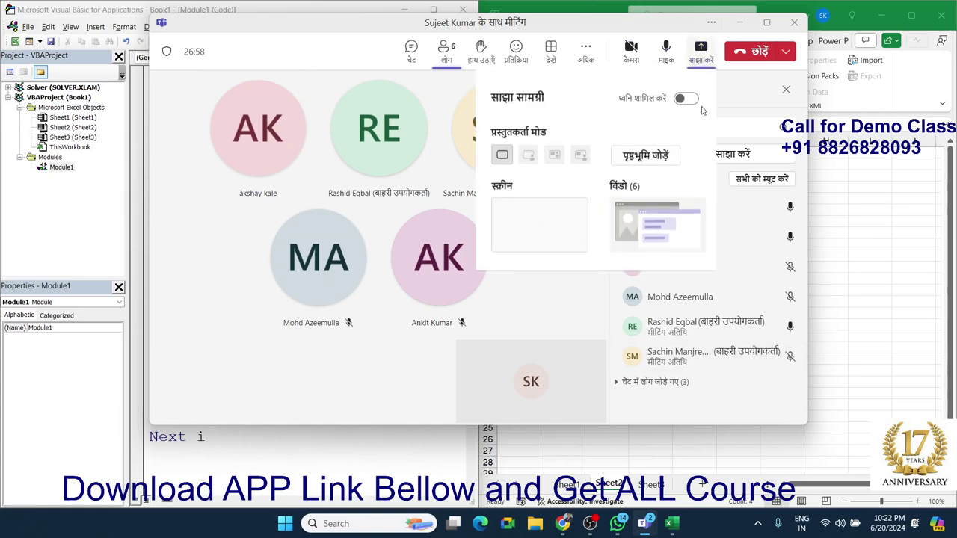
click(543, 229)
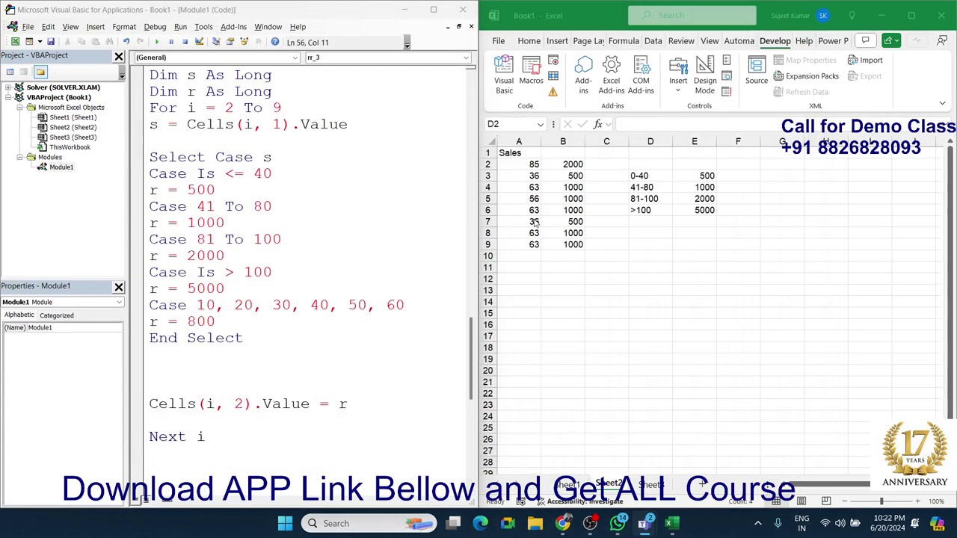
click(624, 527)
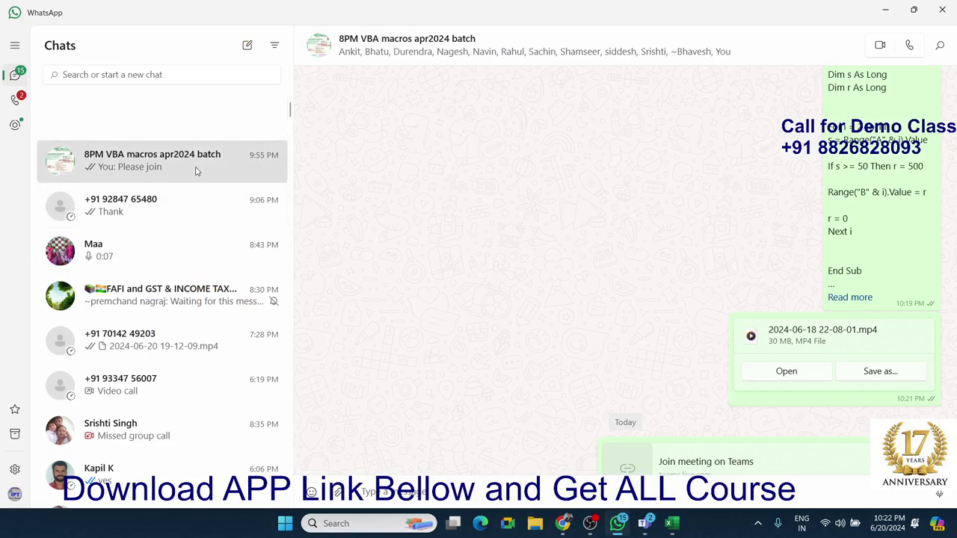
- Open the 10pm may VBA macros programming group and highlight the With block, Dim ws line and Max formula
click(189, 128)
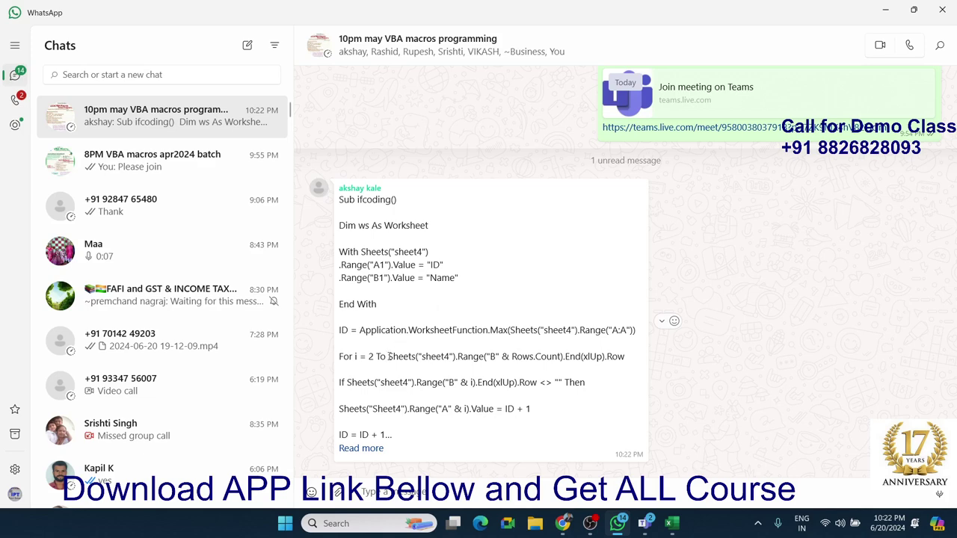
drag(362, 252, 404, 306)
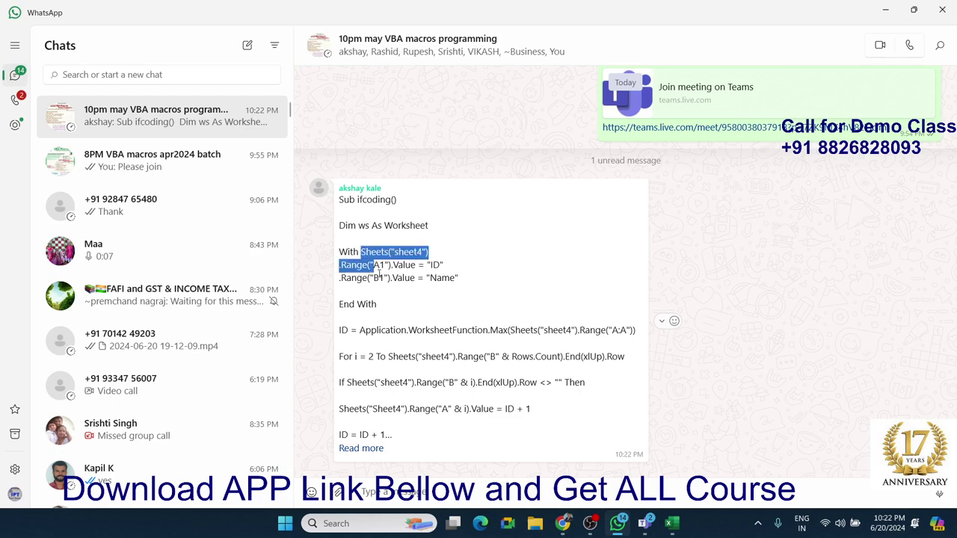
click(389, 239)
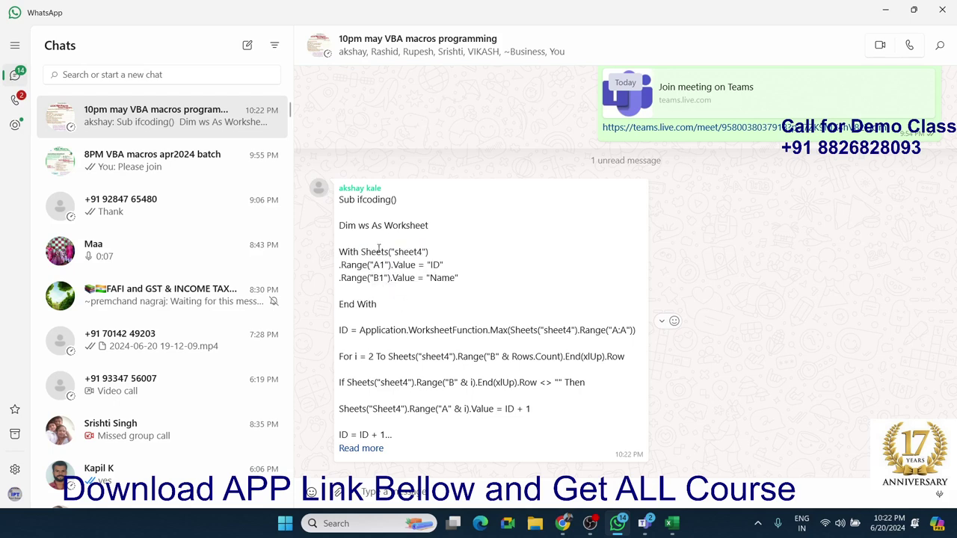
drag(340, 225, 423, 225)
mouse_move(339, 252)
mouse_down()
mouse_move(376, 252)
mouse_move(431, 303)
mouse_up()
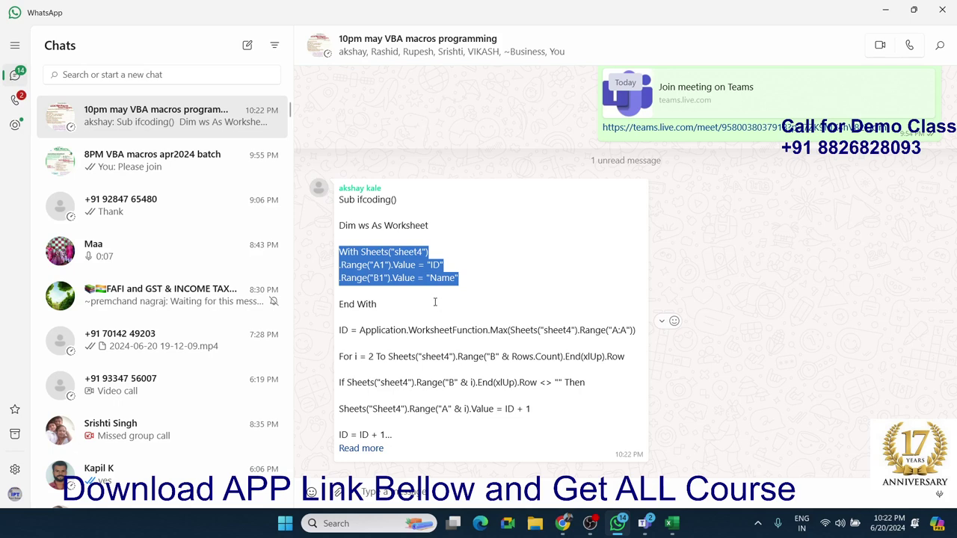
drag(435, 228, 332, 227)
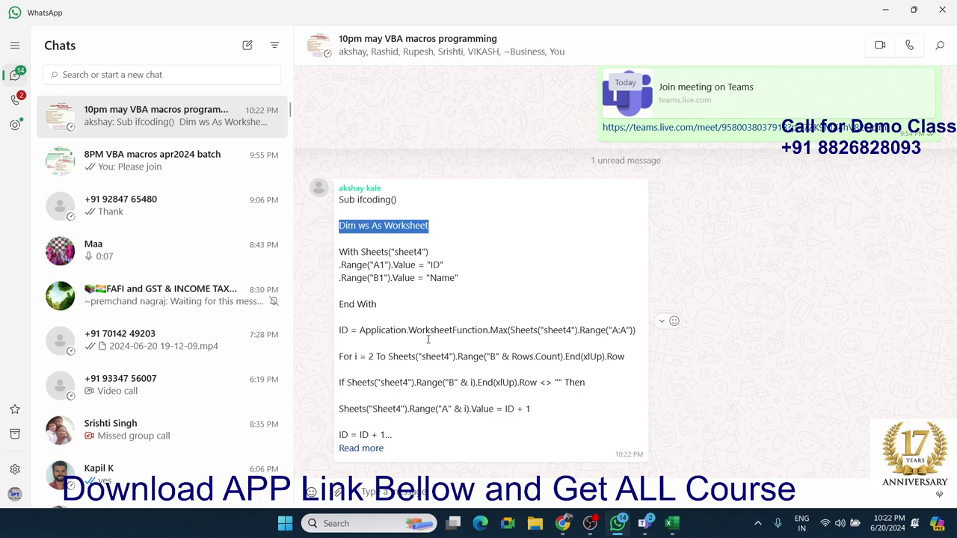
drag(387, 334, 631, 340)
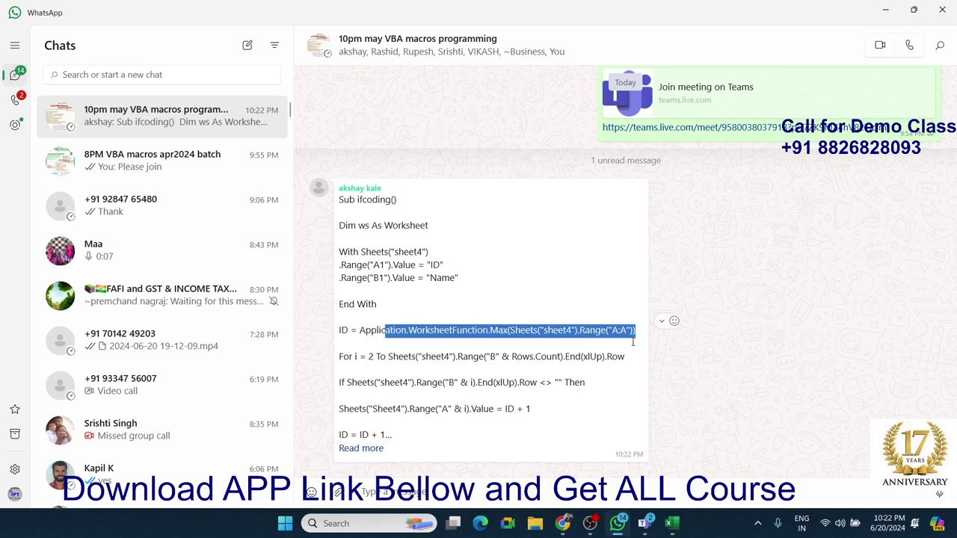
click(458, 399)
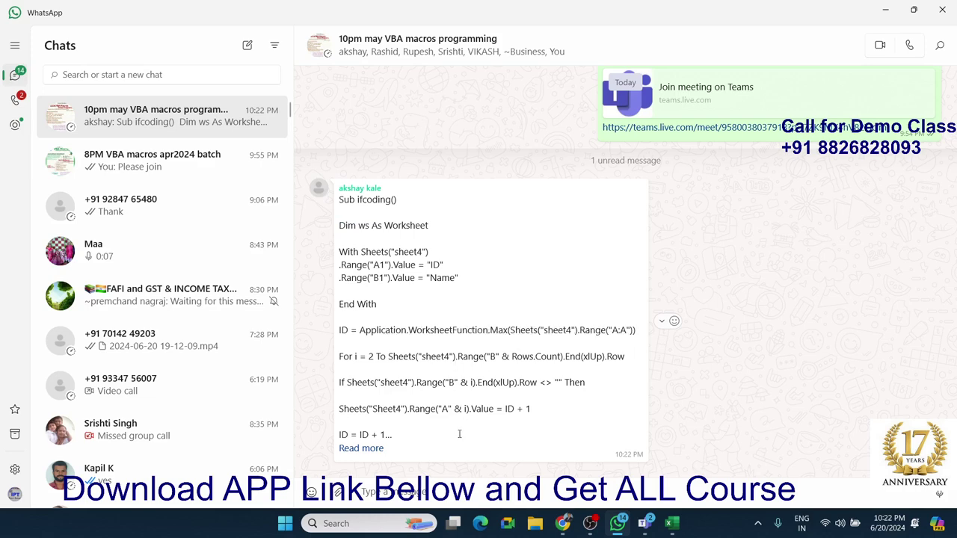
- Expand the shared message to show the full macro, then switch to the VBA editor and Excel
click(359, 447)
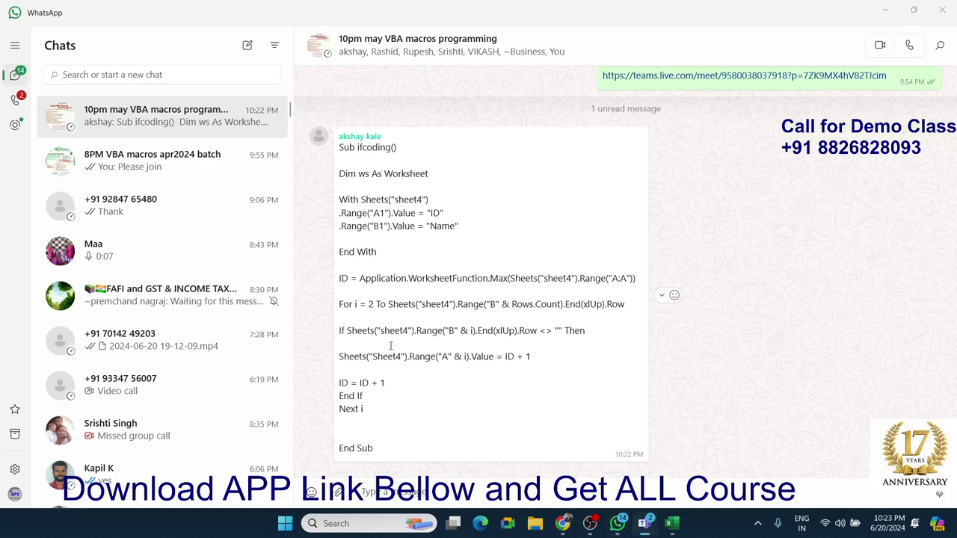
key(alt+Tab)
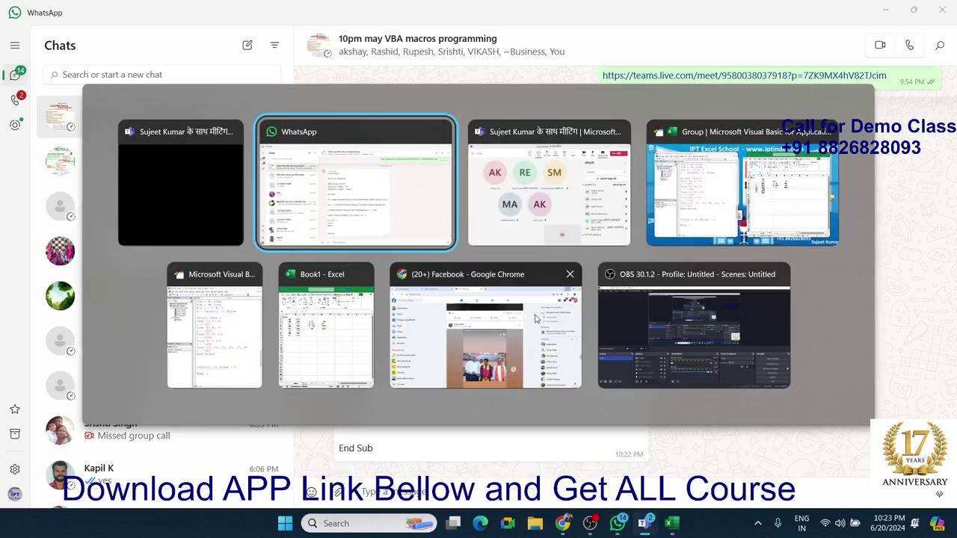
key(alt+Tab)
key(alt+Tab)
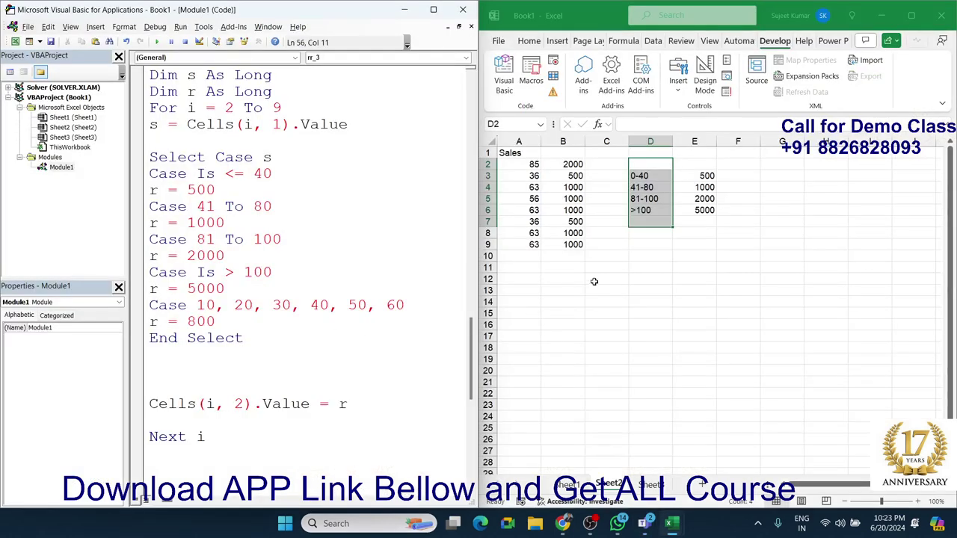
- On Sheet3 enter headers ID in A1 and Name in B1, type a first name in B2, and fill names down to row 20
click(593, 278)
key(ctrl+Page_Down)
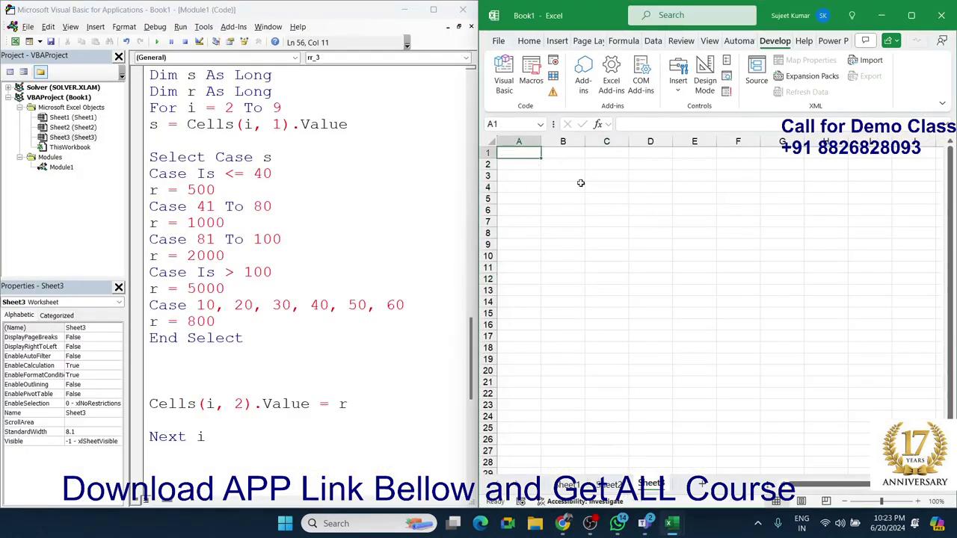
text(ID)
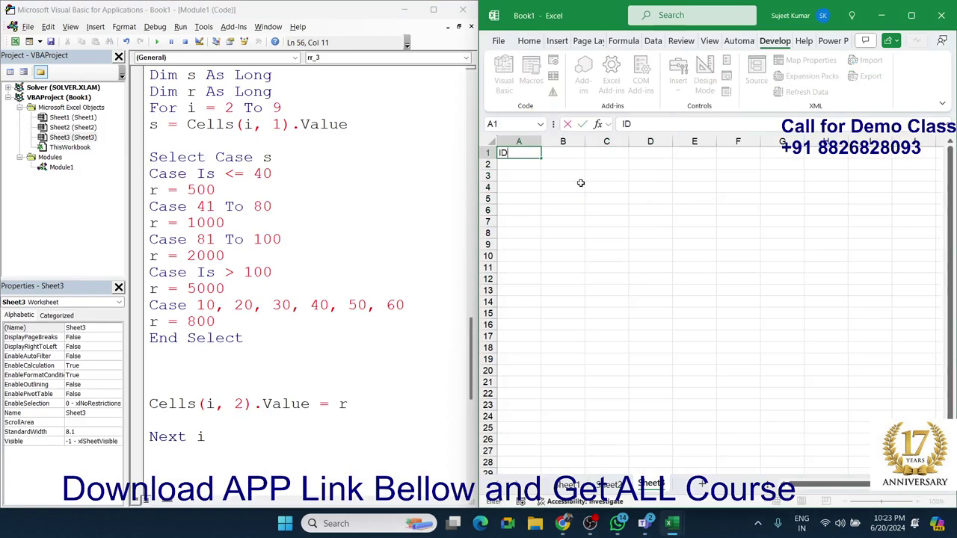
key(Tab)
text(Name')
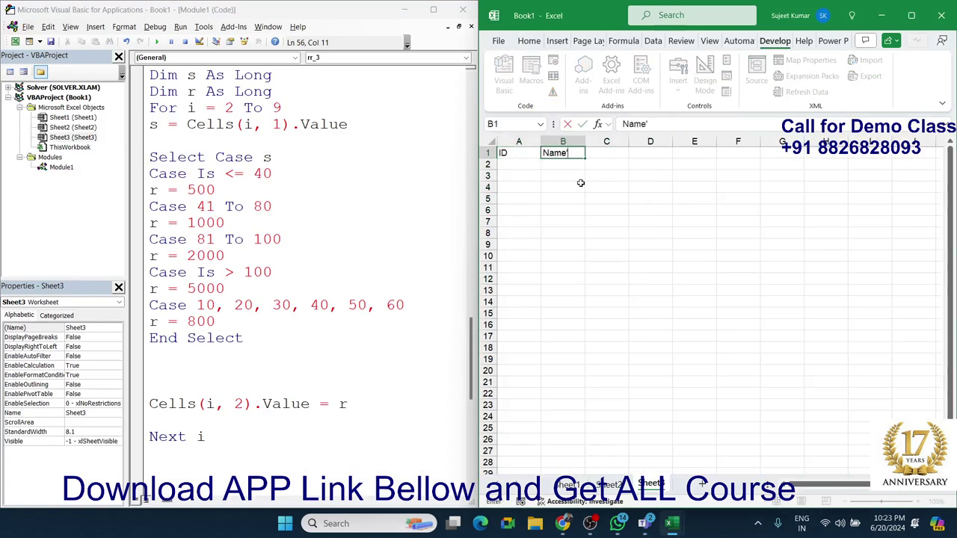
key(BackSpace)
click(565, 193)
click(560, 162)
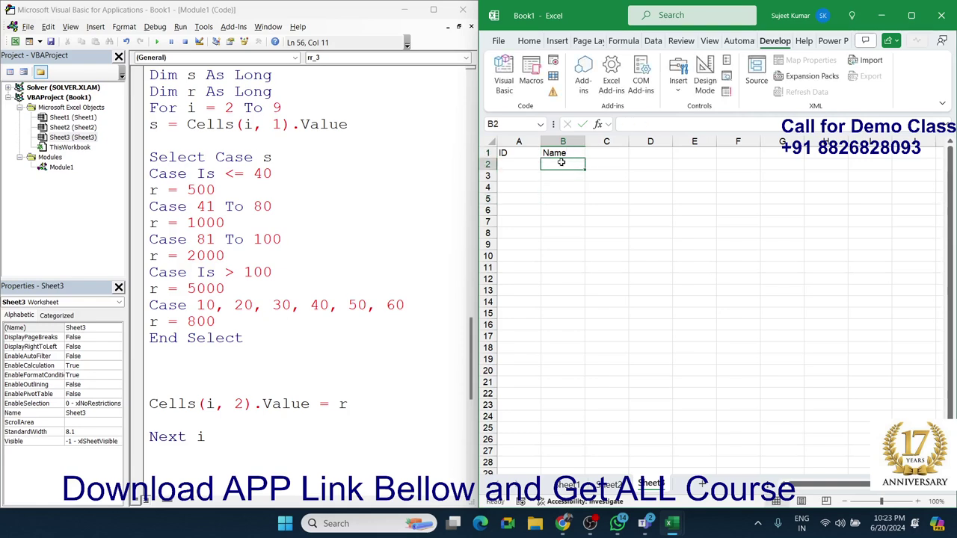
text(Puj)
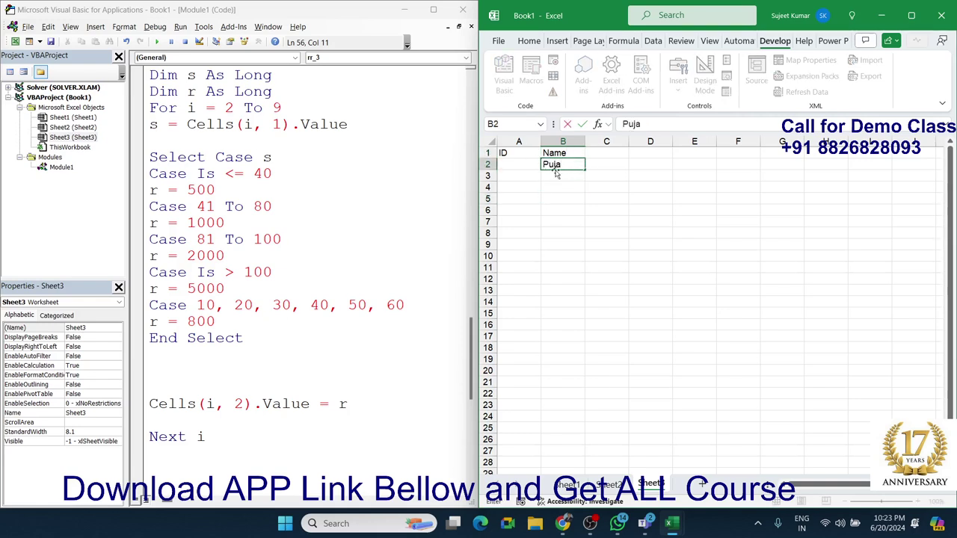
text(a)
mouse_move(585, 169)
mouse_down()
mouse_move(566, 380)
mouse_move(499, 163)
mouse_up()
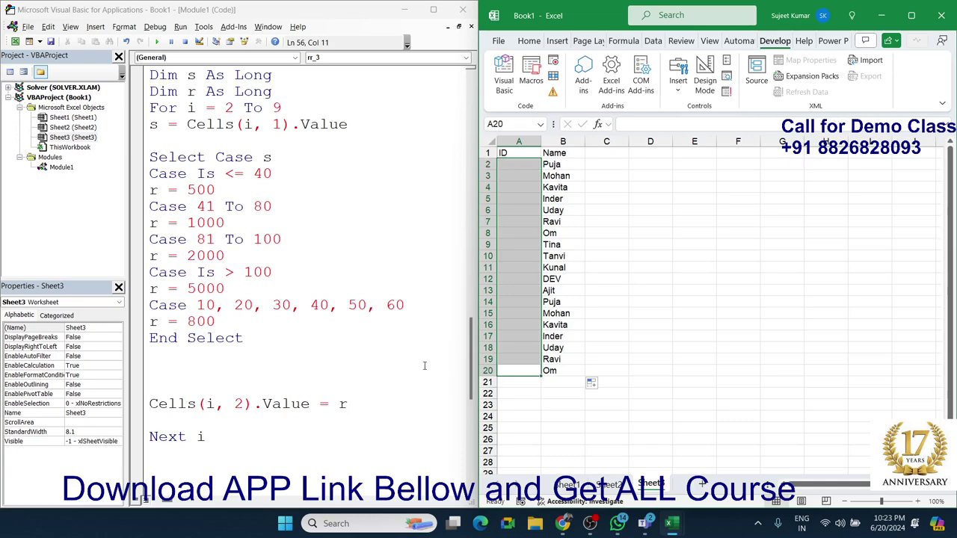
- Add a new Sub pr_1() macro below the last End Sub in Module1
click(201, 474)
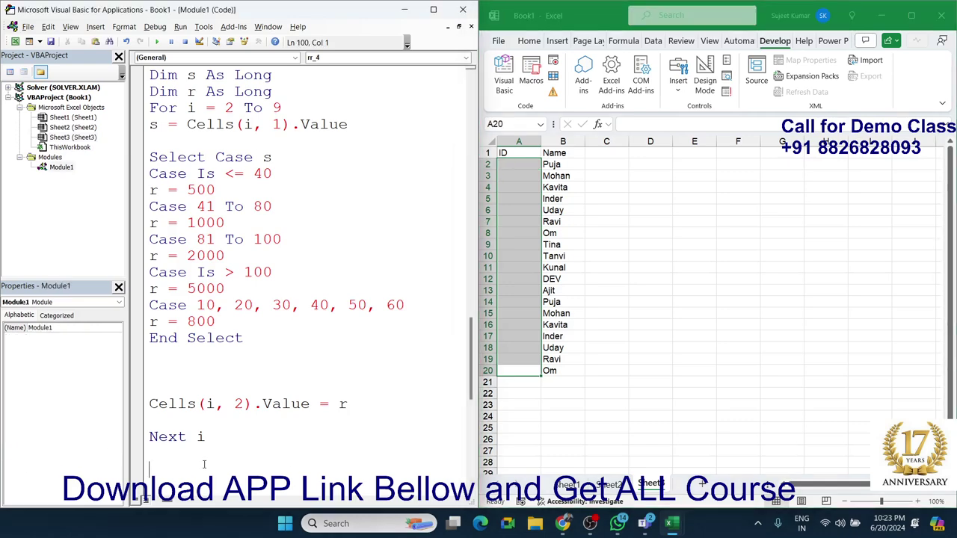
scroll(197, 449, down, 7)
scroll(181, 303, down, 3)
click(184, 123)
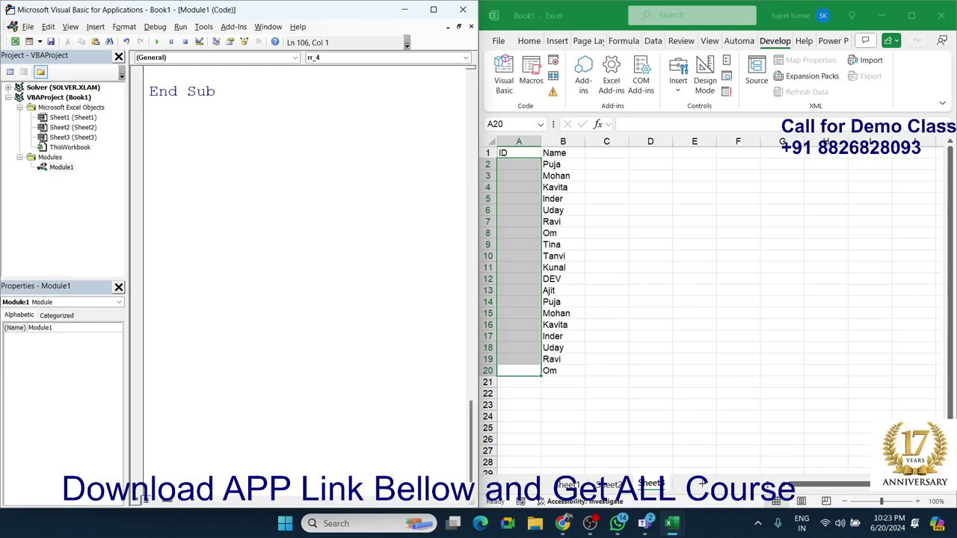
text(sub )
text(pr_)
text(1())
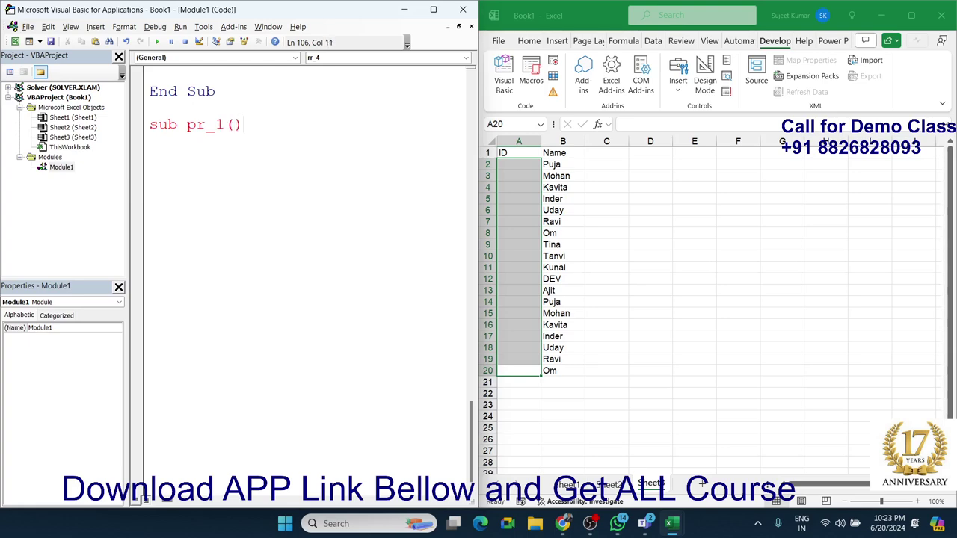
key(Return)
key(Return)
key(Return)
key(Return)
key(Return)
key(Return)
key(Return)
key(Up)
key(Up)
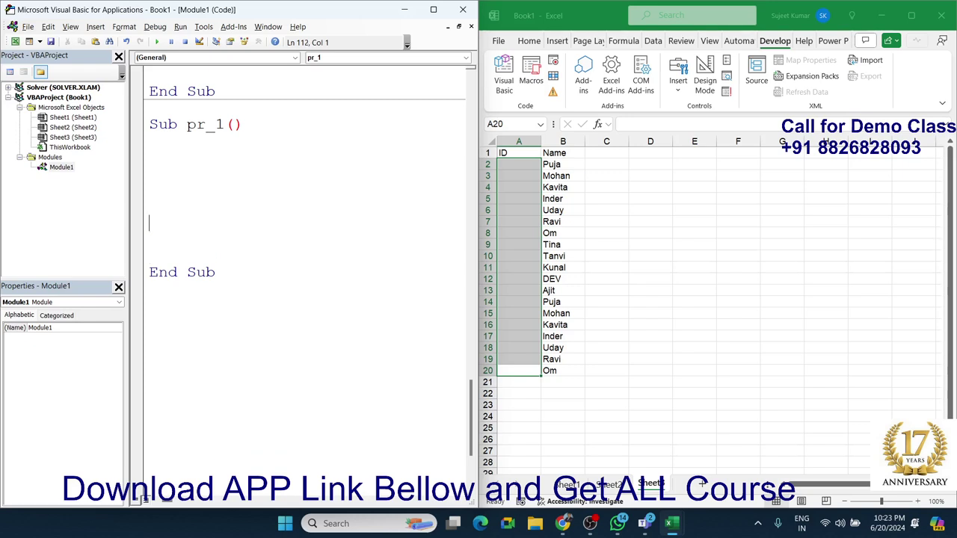
key(Up)
key(Up)
key(Up)
key(Up)
- Write the loop header For i = 2 To Range("B65000").End(xlUp).Row
text(fo)
text(r i = )
text(2 to )
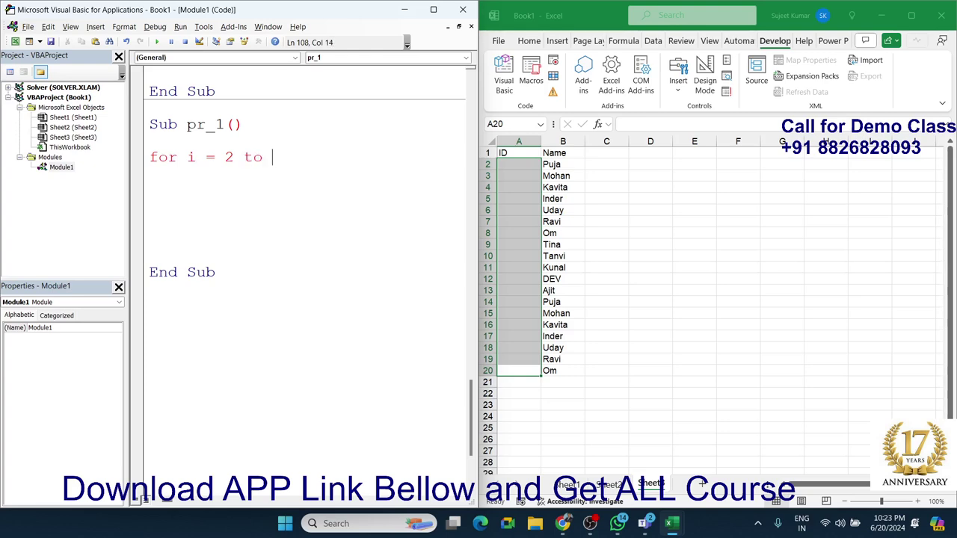
text(ra)
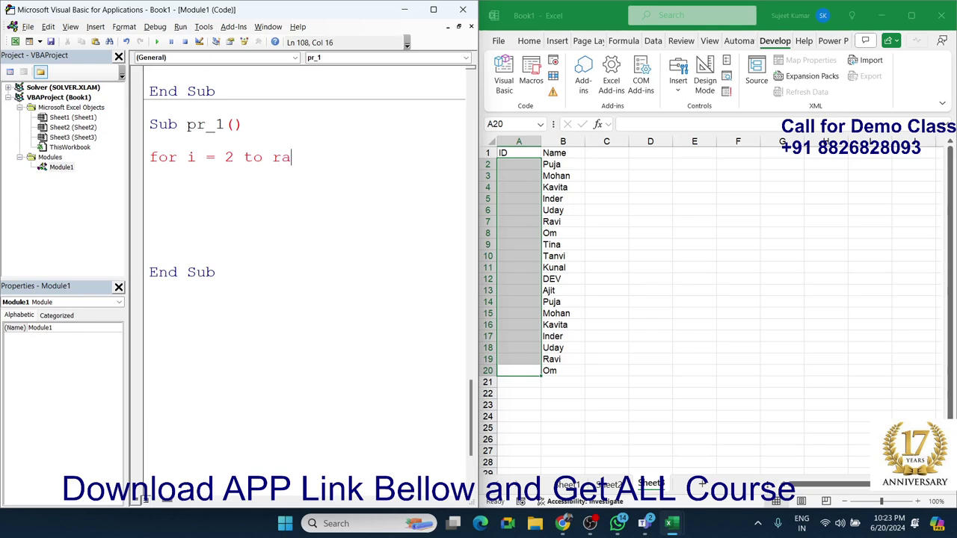
text(nge()
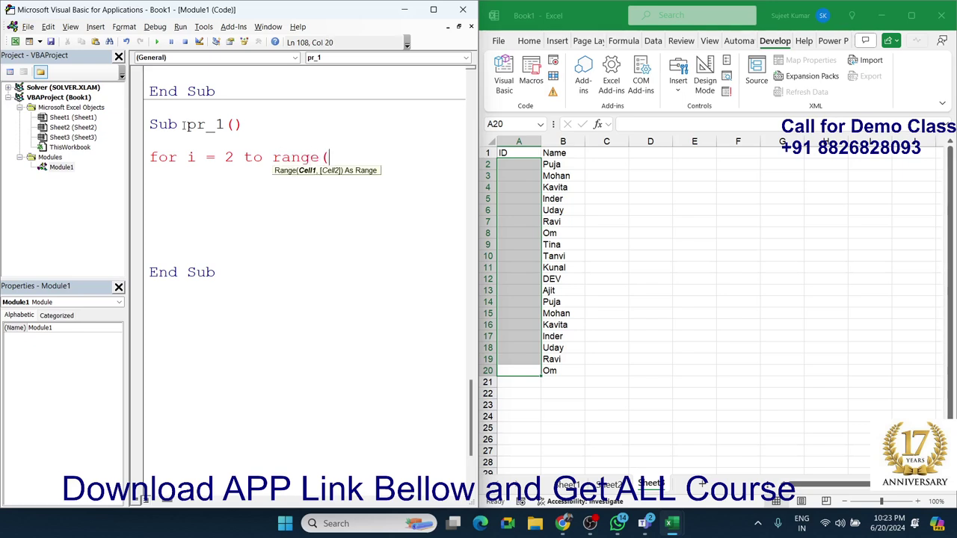
text("A650)
text(00)
key(BackSpace)
key(BackSpace)
key(BackSpace)
key(BackSpace)
key(BackSpace)
key(BackSpace)
text(B)
text(65000")
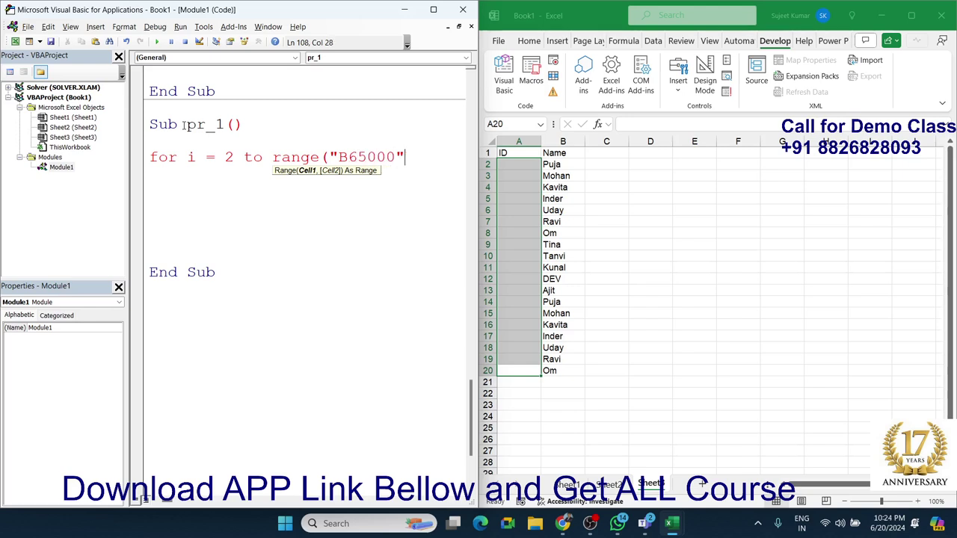
text().end)
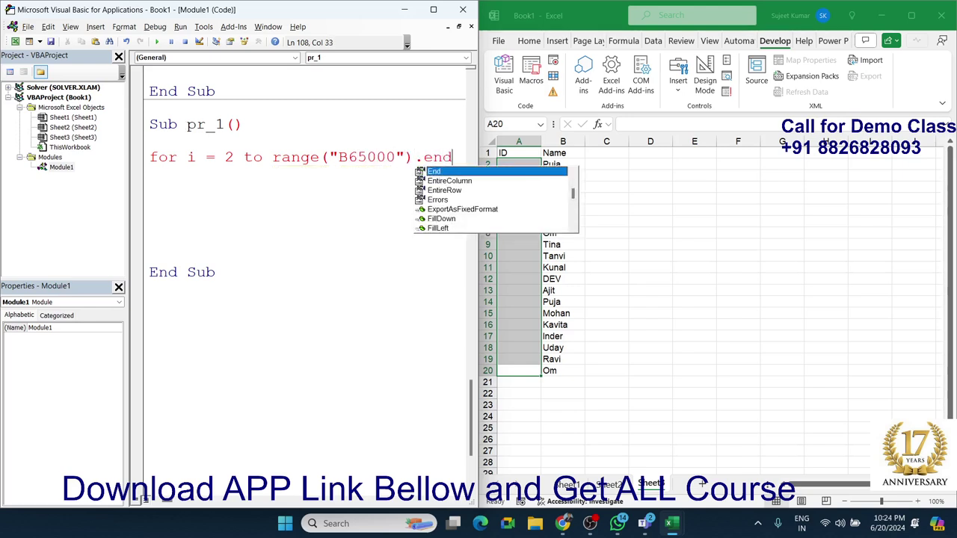
key(Tab)
text(()
key(Down)
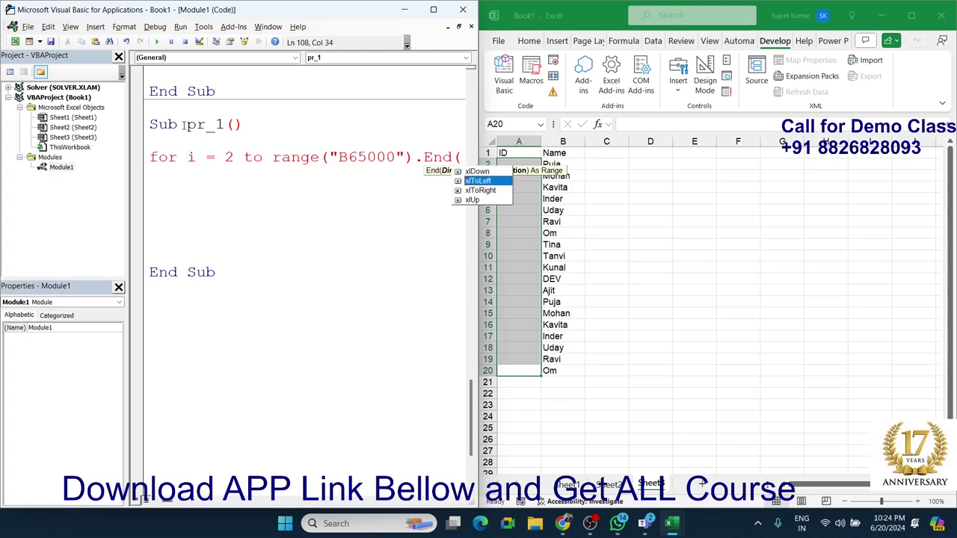
key(Down)
key(Down)
key(Tab)
text())
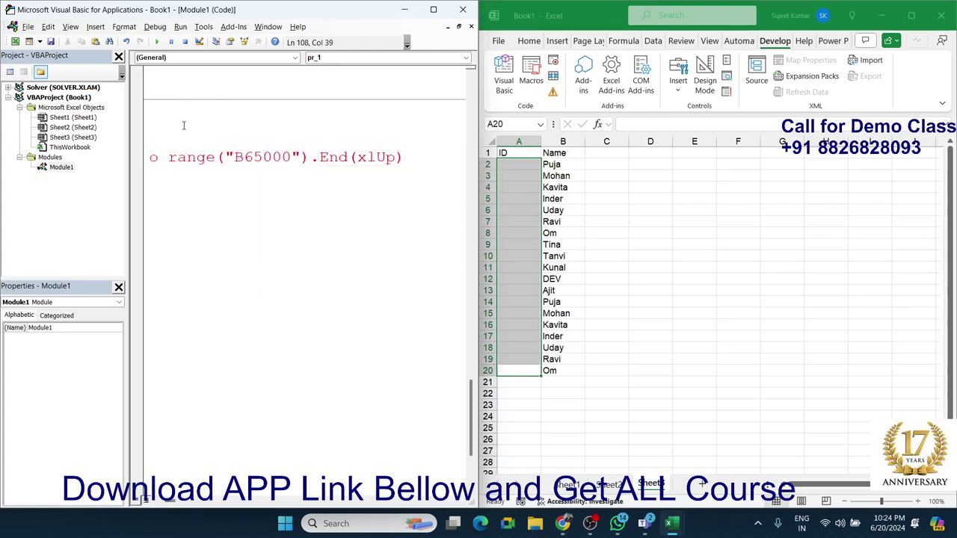
text(.row)
key(Tab)
key(Return)
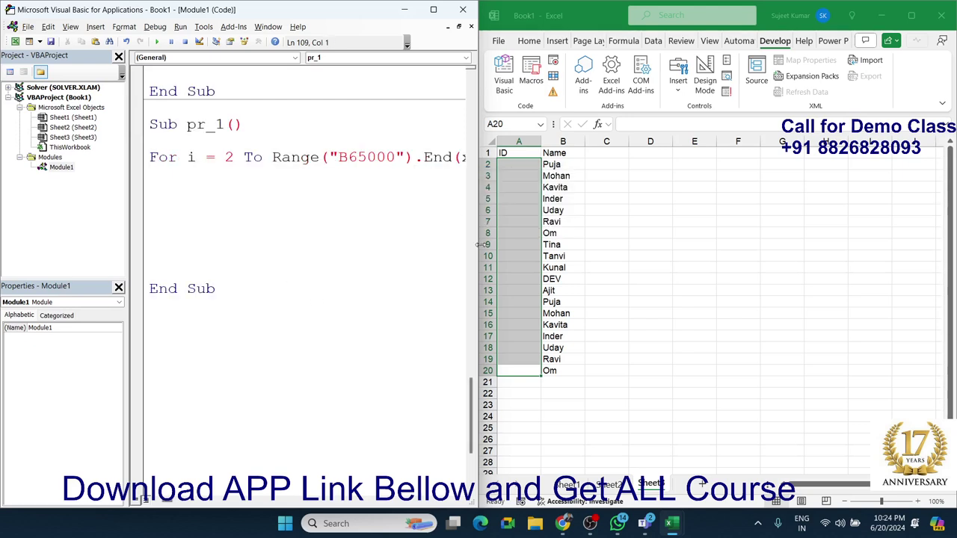
- Widen the code window, close the loop with Next i, and make room for code inside pr_1
mouse_move(479, 250)
mouse_down()
mouse_move(662, 250)
mouse_move(652, 250)
mouse_up()
click(497, 227)
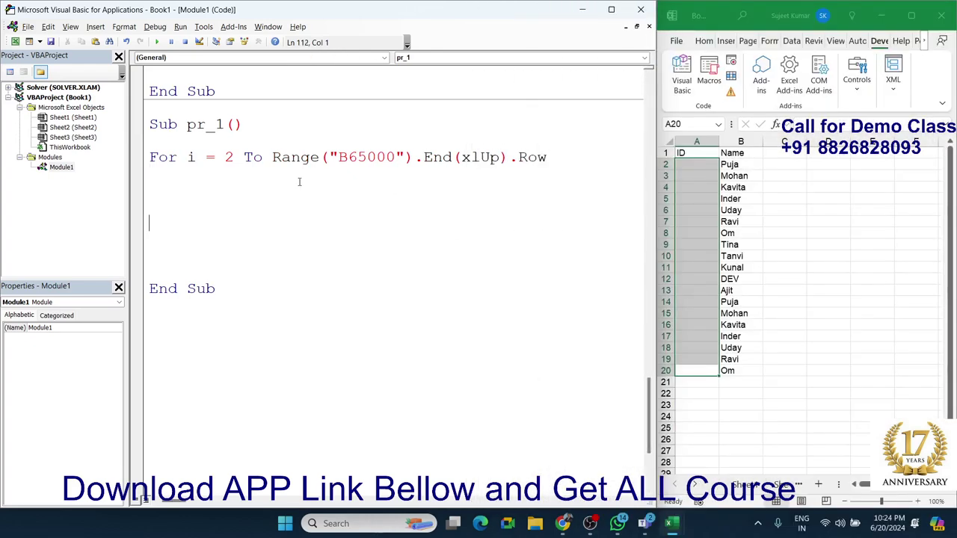
text(next )
text(i)
click(546, 157)
key(Return)
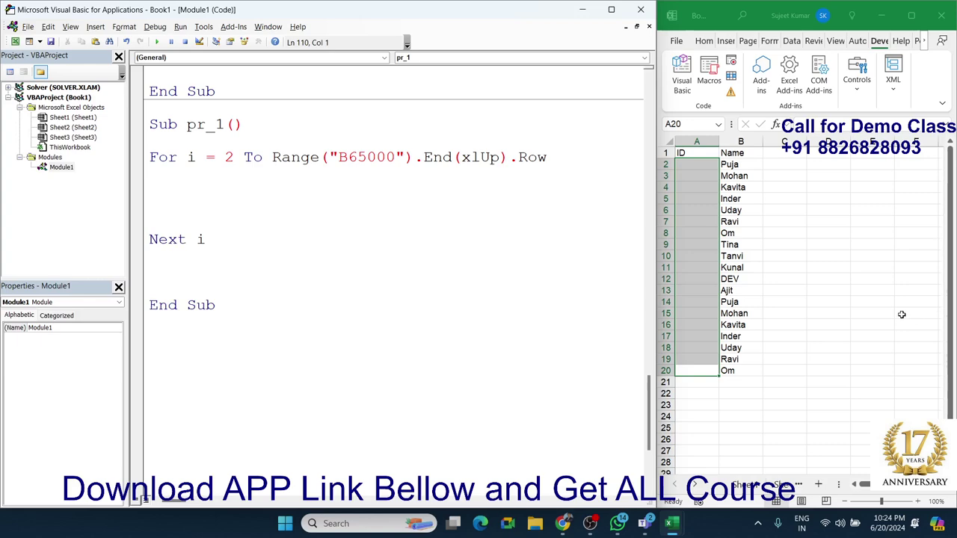
click(801, 255)
click(747, 212)
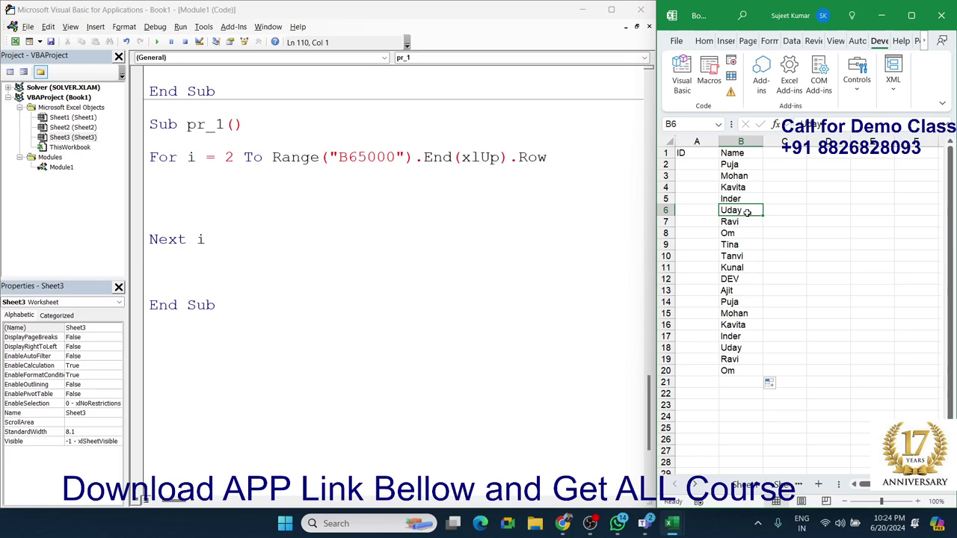
click(226, 179)
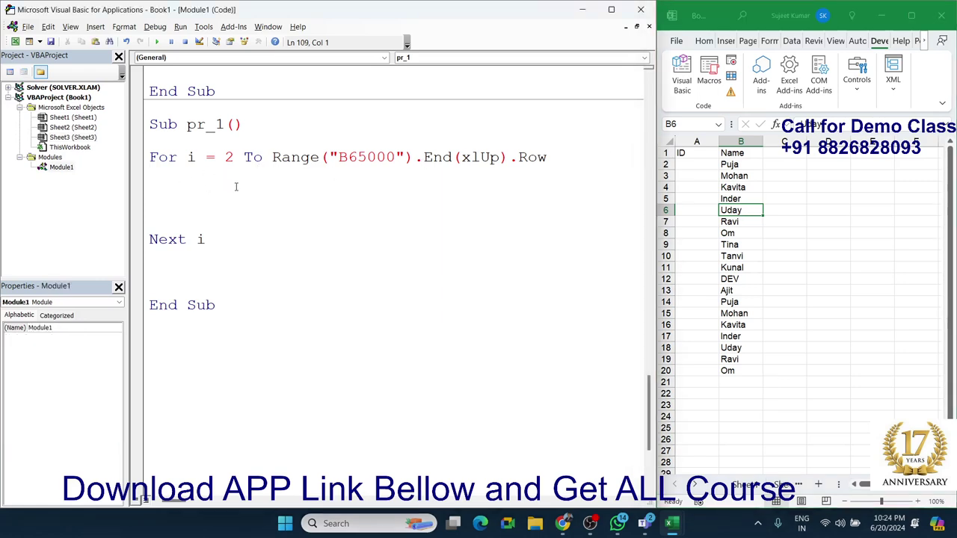
key(Return)
key(Up)
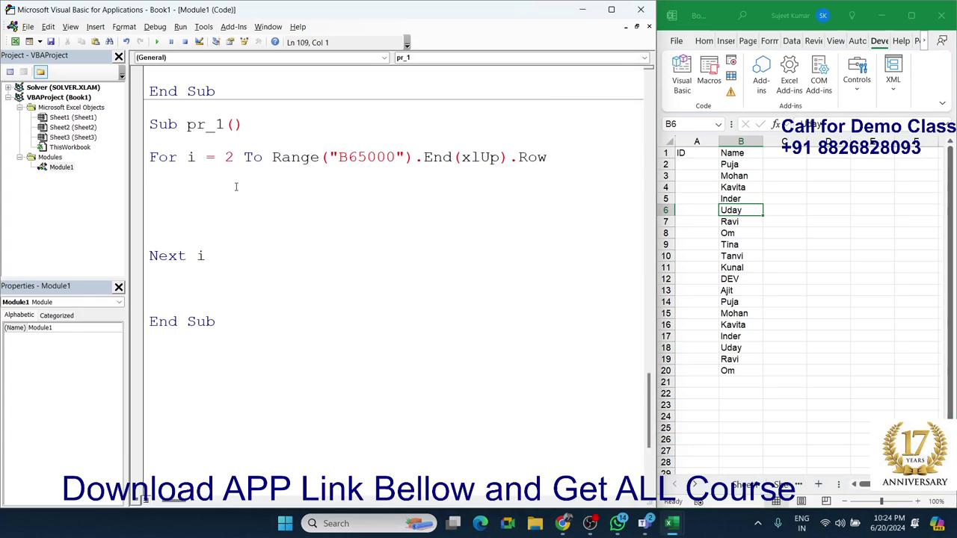
key(Up)
key(Up)
key(Return)
key(Up)
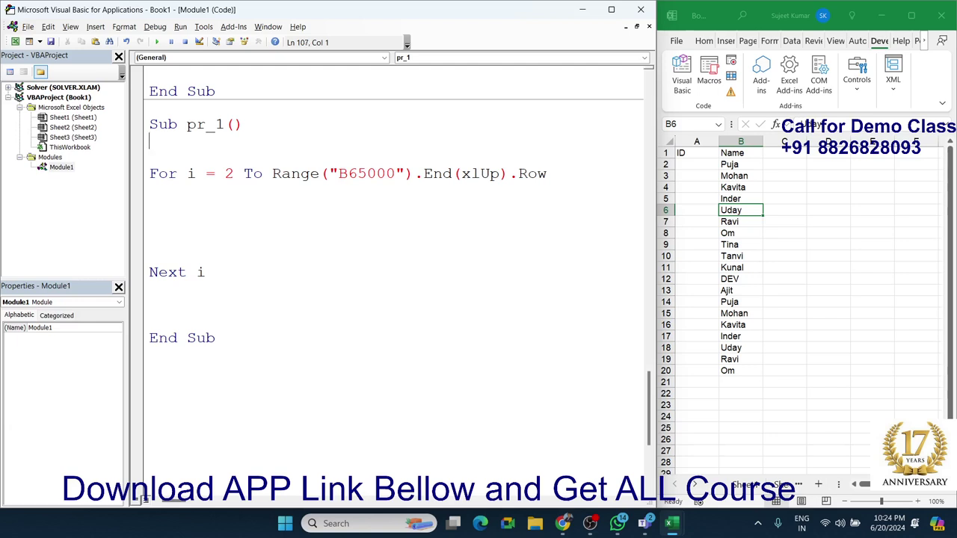
- Declare Dim id As Long and set id = Application.WorksheetFunction.Max("A:A") inside the loop
text(dim id as long)
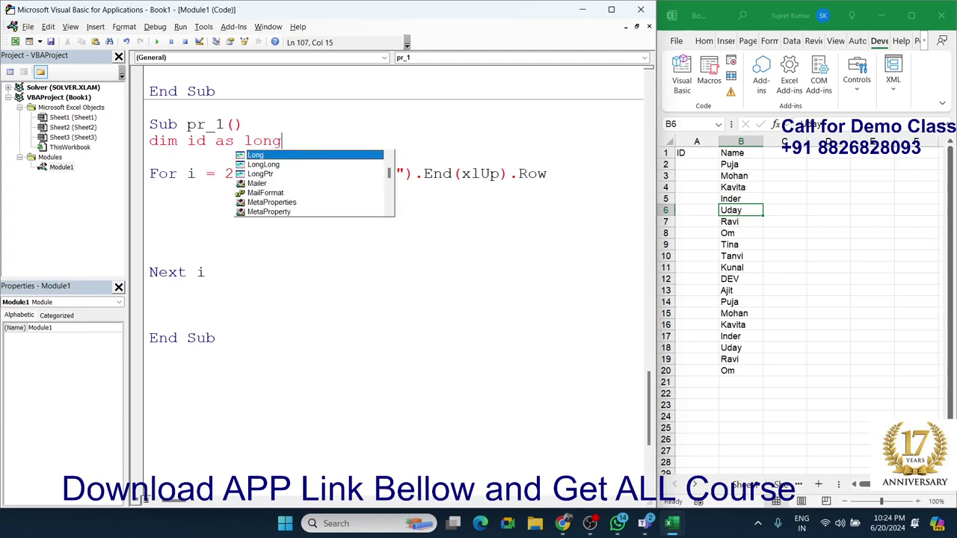
key(Tab)
key(Down)
key(Down)
key(Down)
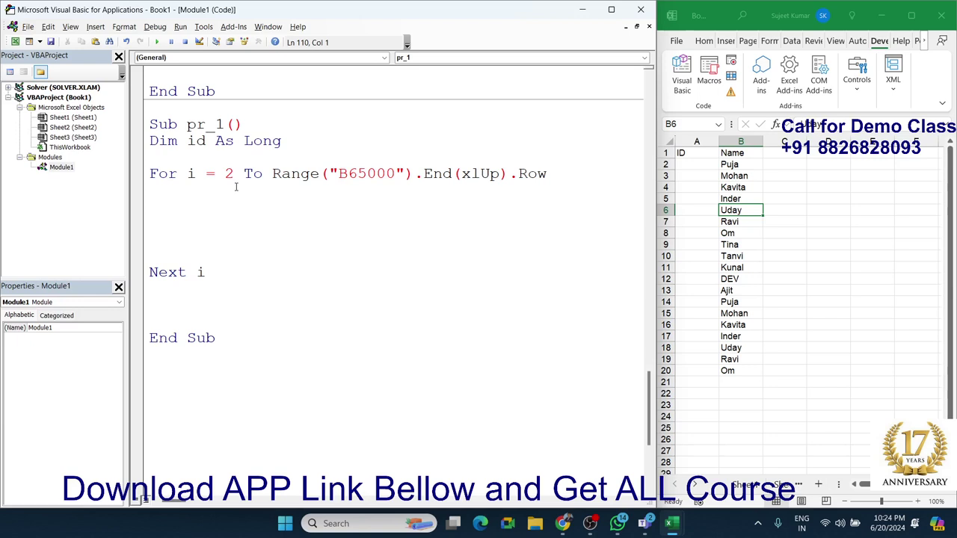
text(id=)
text(applicati)
text(on.wo)
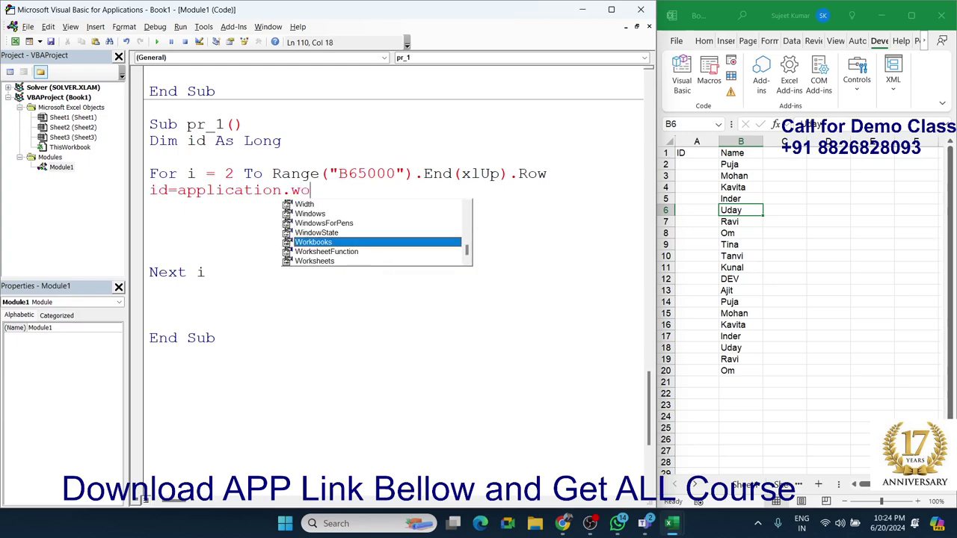
key(Down)
key(Tab)
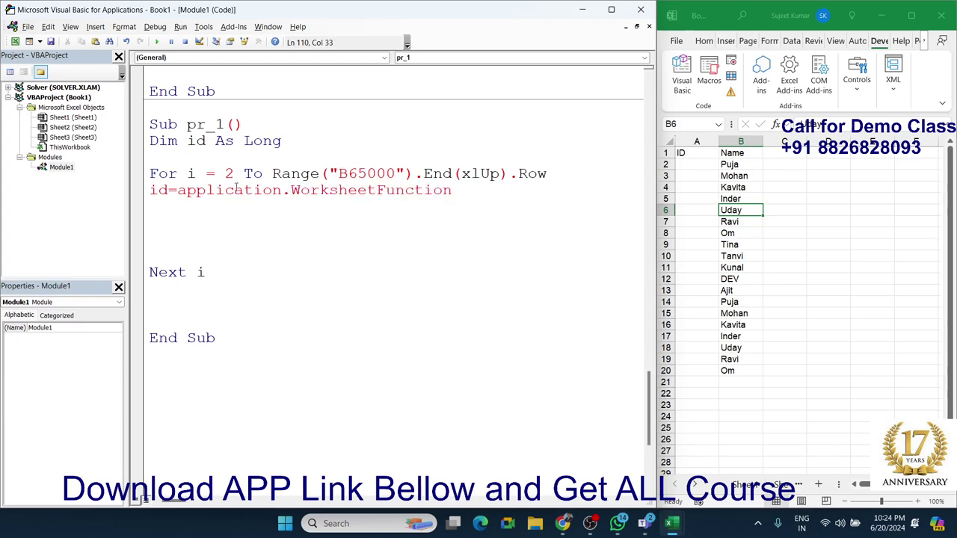
text(.max)
key(Tab)
text((")
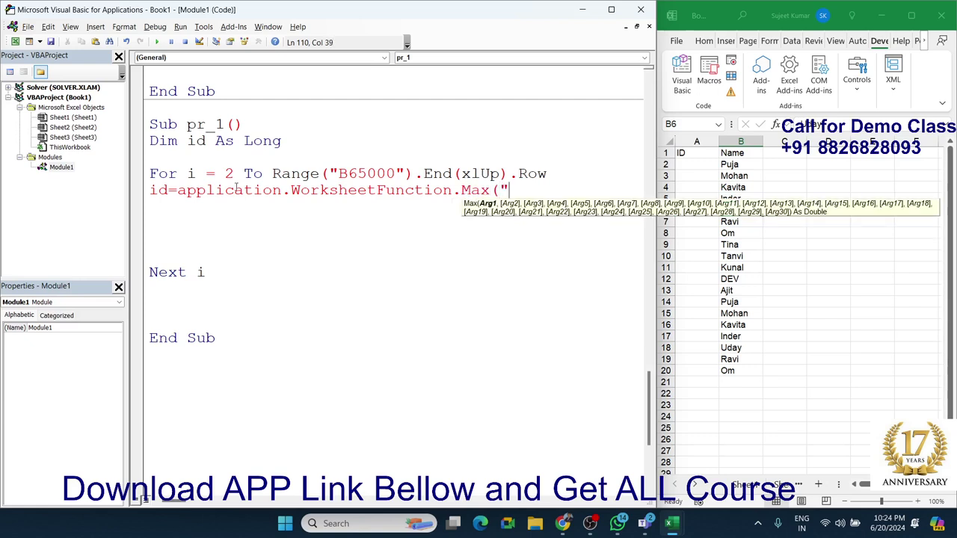
text(A:A)
text("))
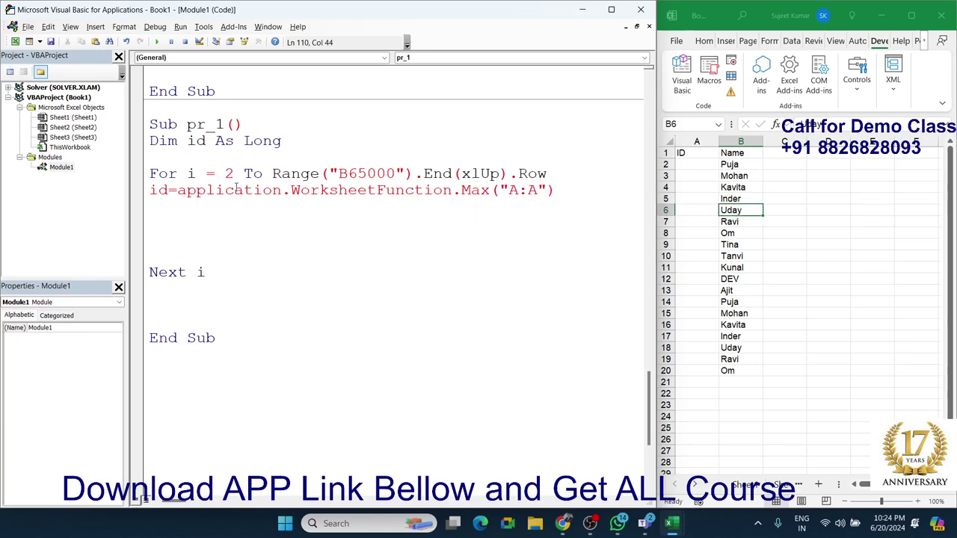
key(Down)
key(Return)
- Add If Cells(i,2).Value > 0 Then Cells(i,1).Value = id + 1, closed with End If
text(i)
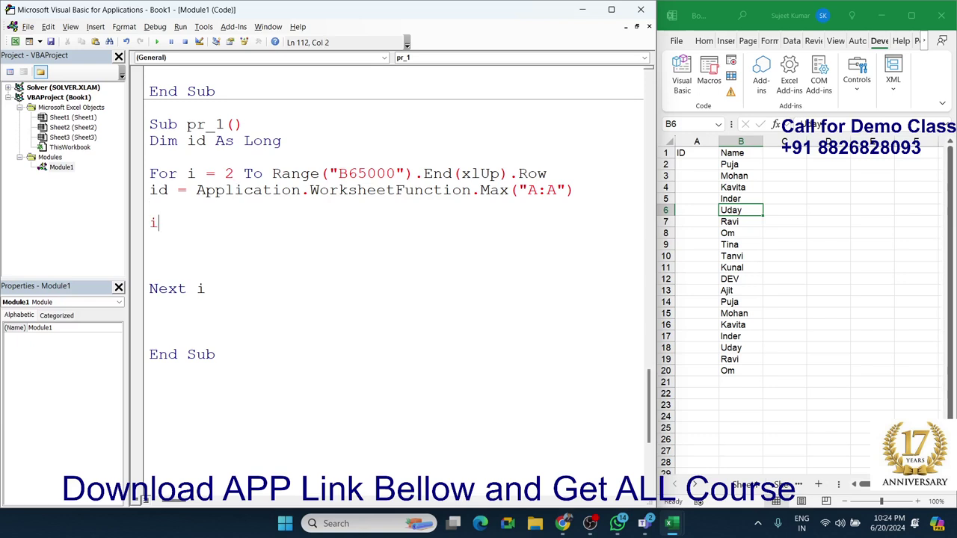
text(f cells)
text(()
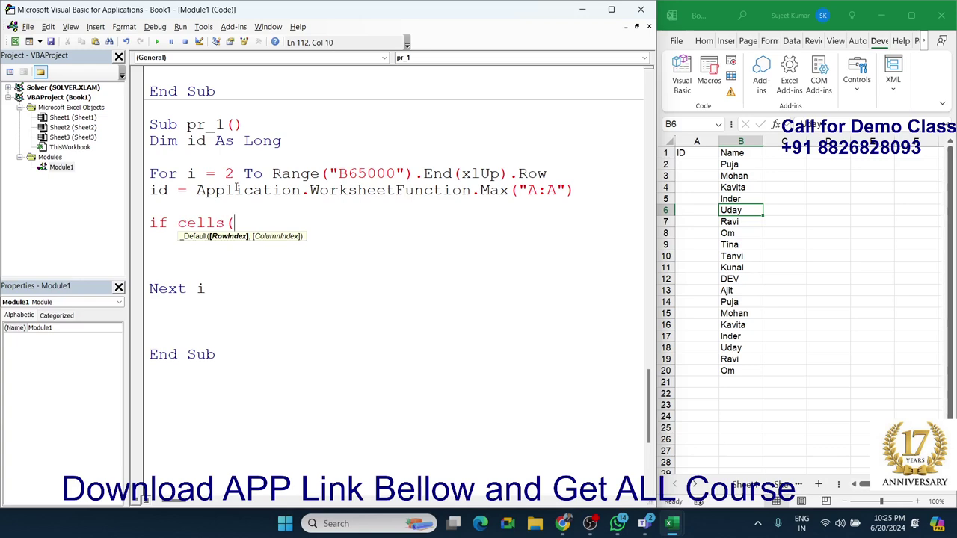
text(i,2))
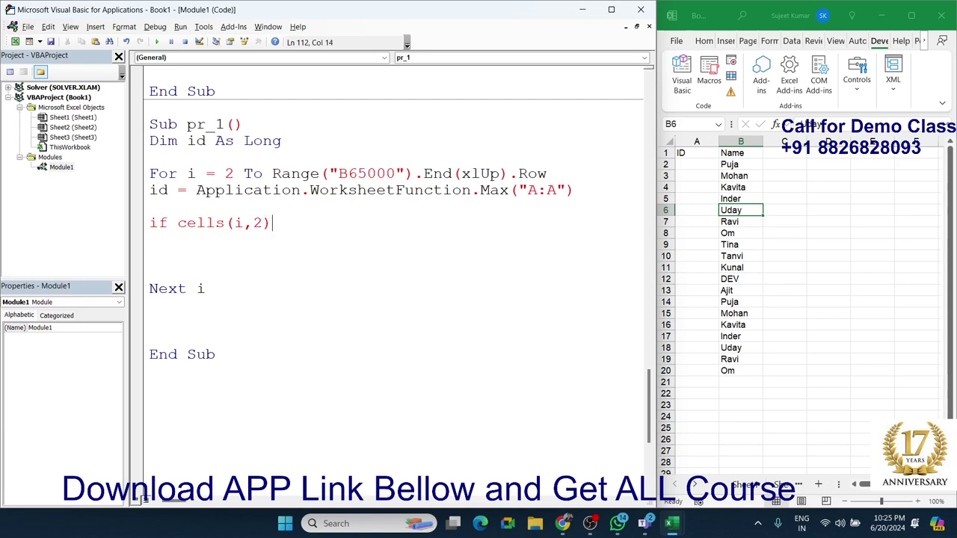
text(.valu)
text(e >0)
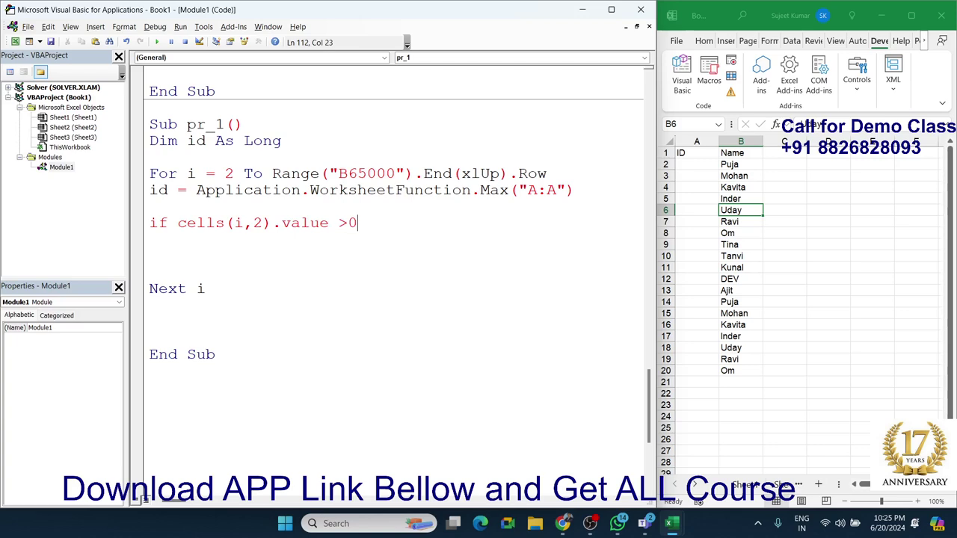
text( then)
key(Return)
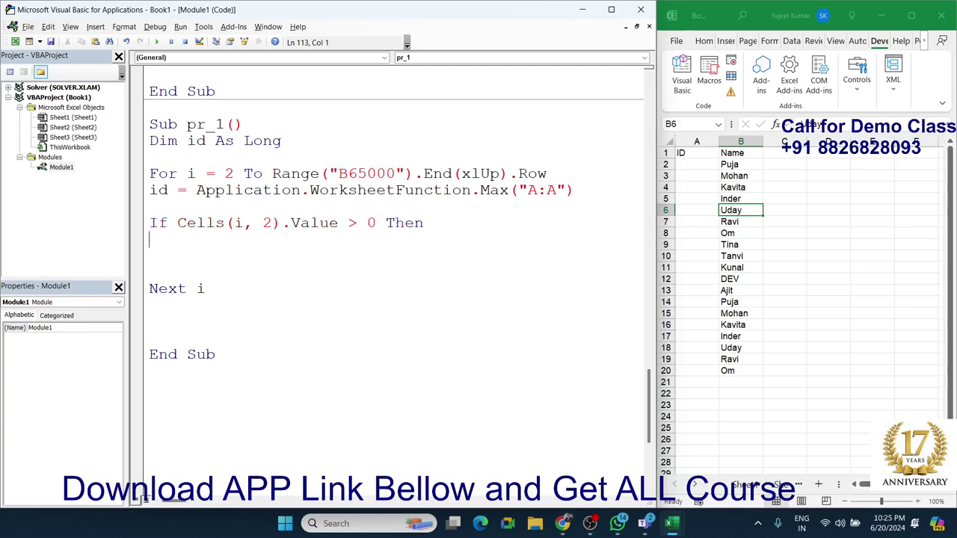
key(Return)
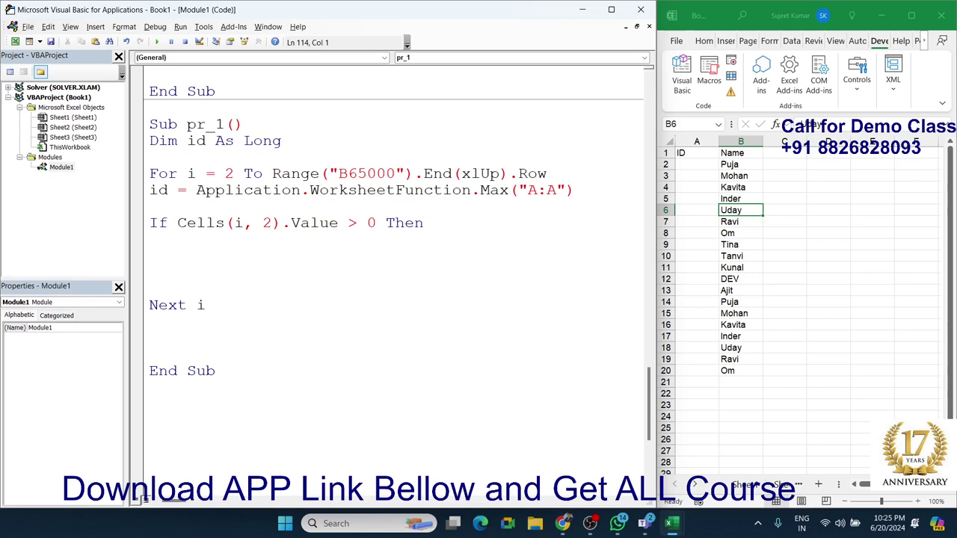
click(149, 239)
text(cell)
text(s(i)
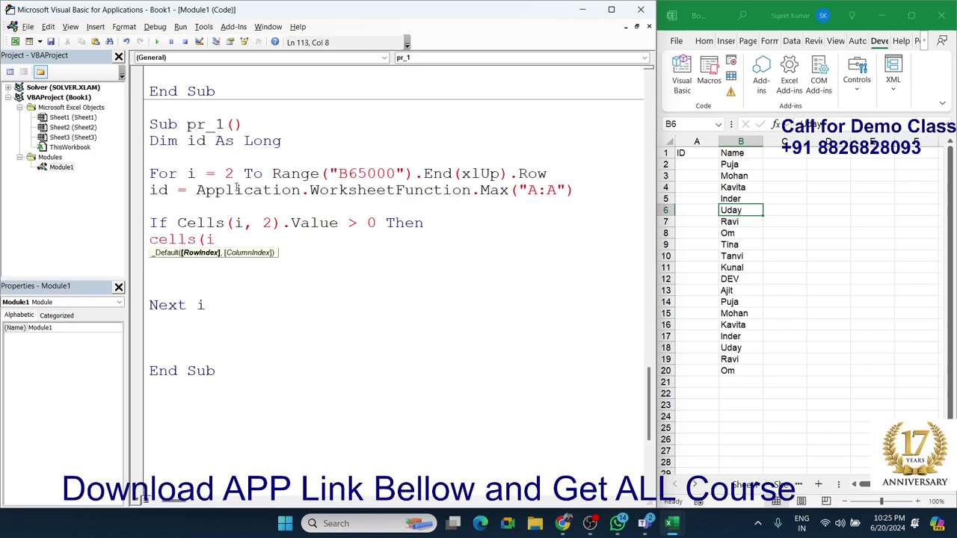
text(,2)
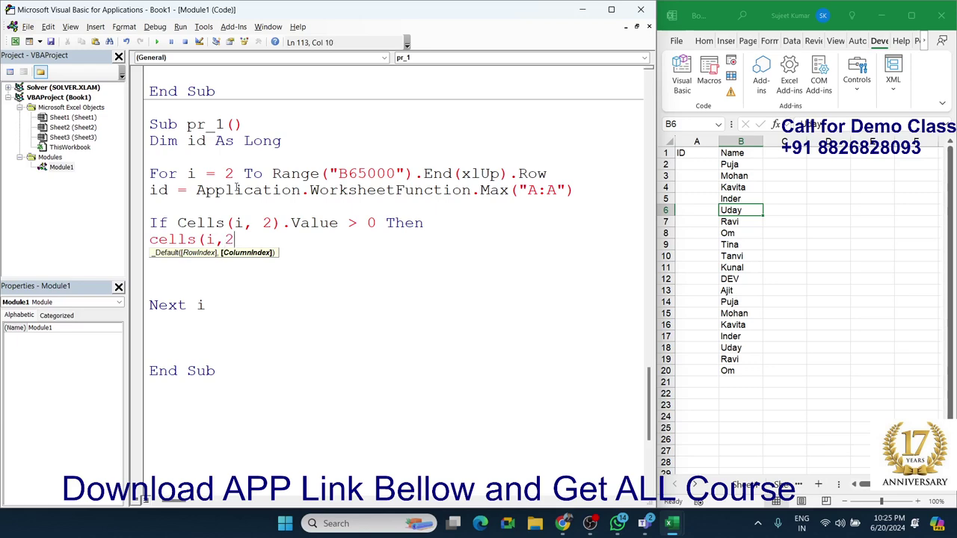
key(BackSpace)
text(1),)
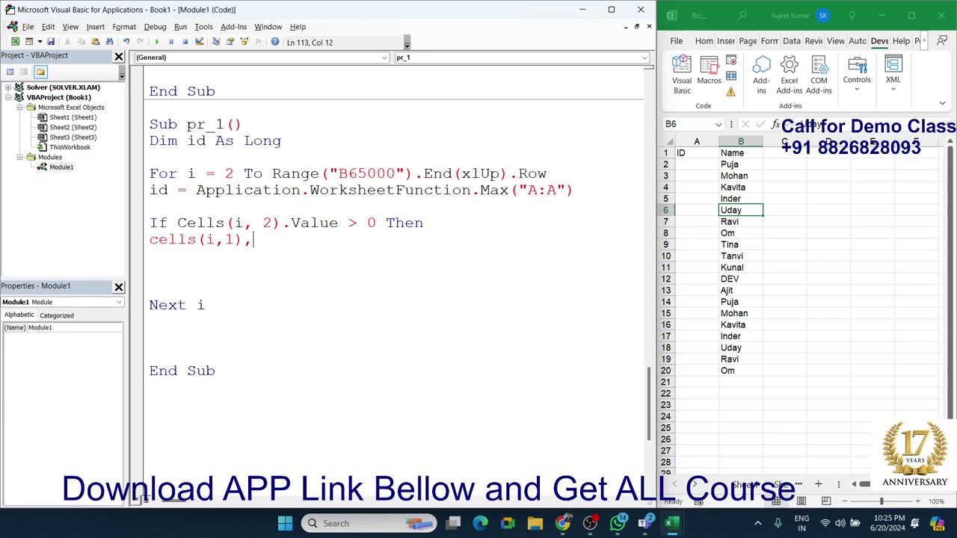
key(BackSpace)
text(.valu)
text(e = iod)
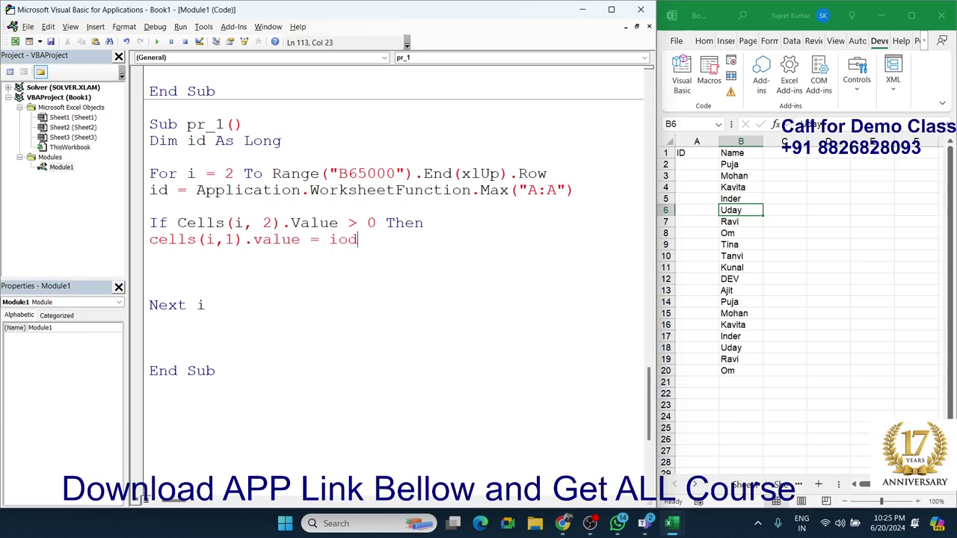
key(BackSpace)
key(BackSpace)
text(d+1)
key(Return)
text(end )
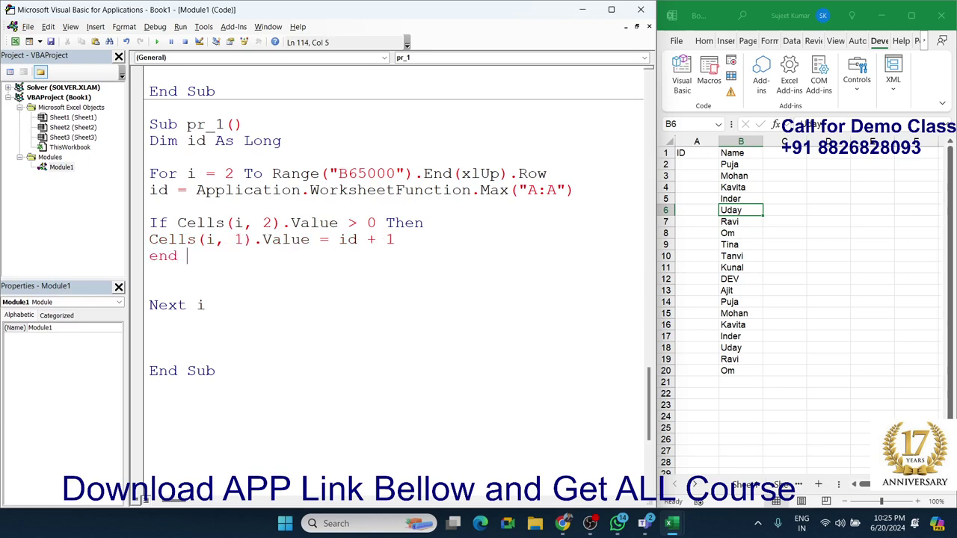
text(if)
key(Return)
click(188, 175)
- Step through pr_1 with F8 until the run-time error, then enter debug mode
key(F8)
key(F8)
key(F8)
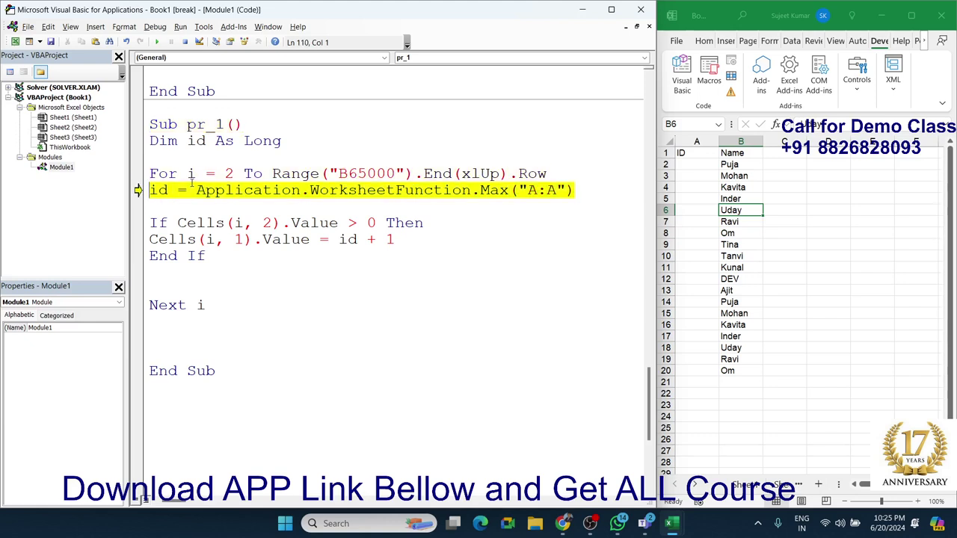
mouse_move(190, 174)
key(F8)
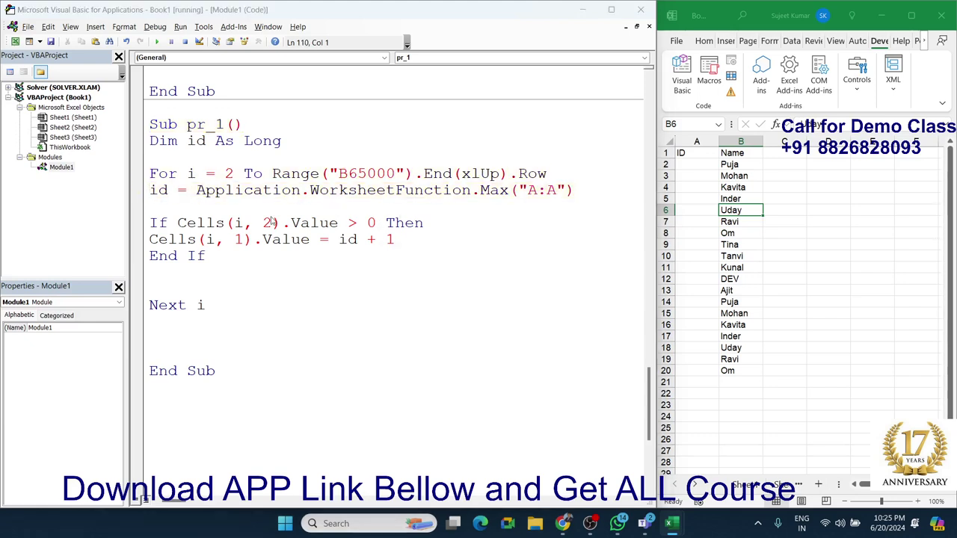
click(502, 239)
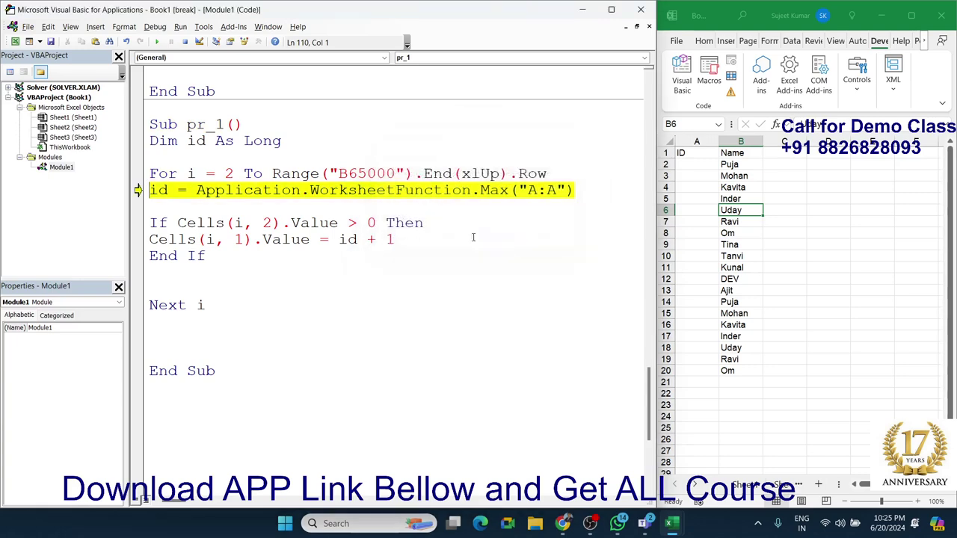
- Change the Max argument to Range("A:A") in the id line
click(528, 189)
text(ra)
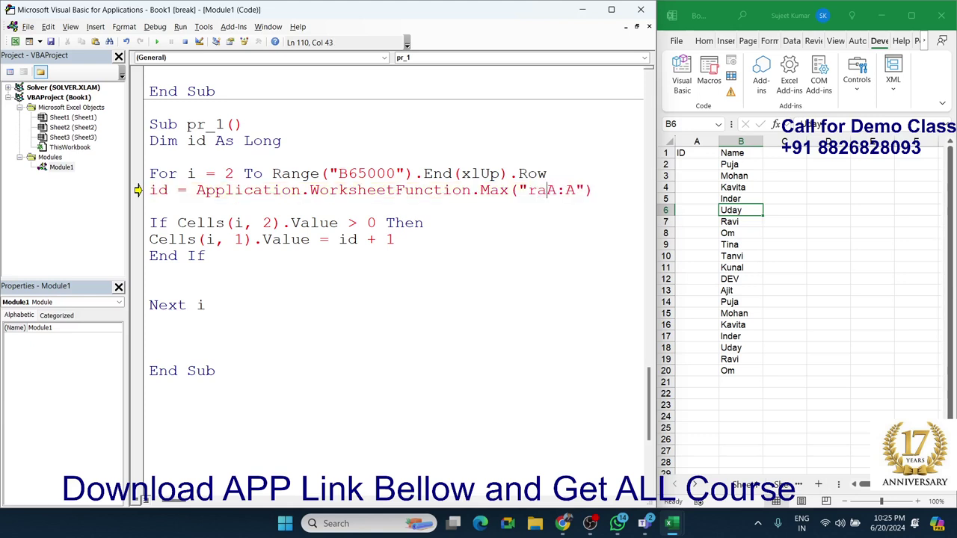
text(nge)
key(BackSpace)
key(BackSpace)
key(BackSpace)
key(BackSpace)
key(Left)
text(range)
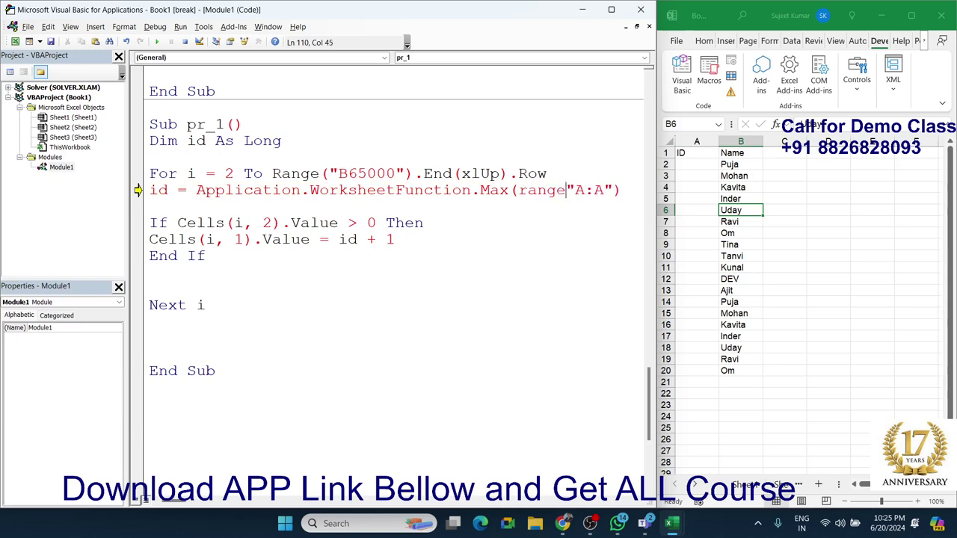
text(()
key(Right)
key(Right)
key(Right)
key(Right)
key(Right)
key(Right)
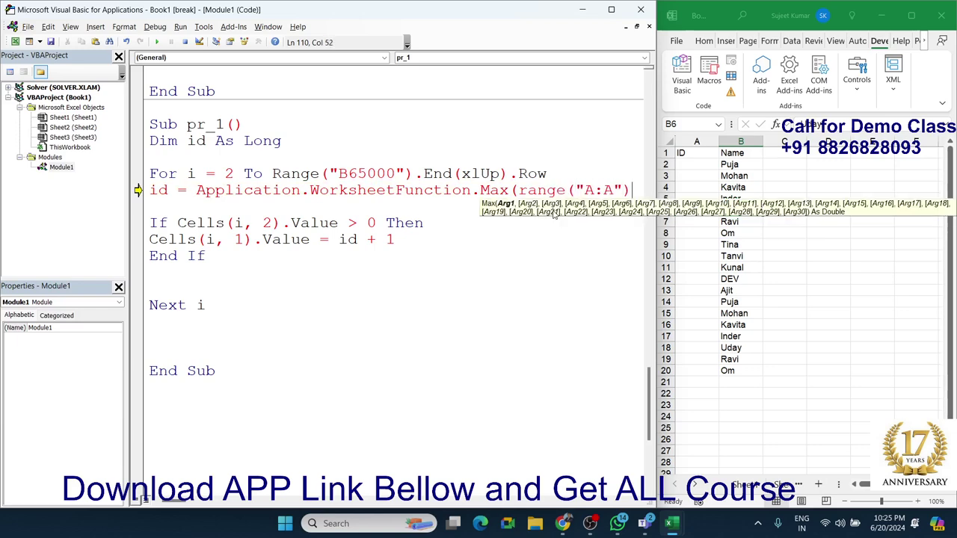
text())
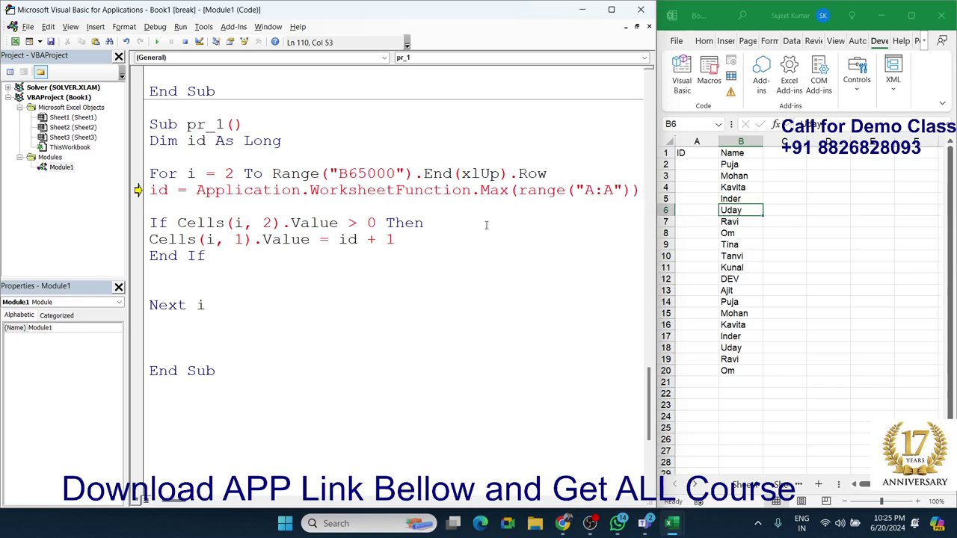
click(427, 233)
- Step through several loop rows with F8, then continue so the macro finishes filling IDs 1–19
key(F8)
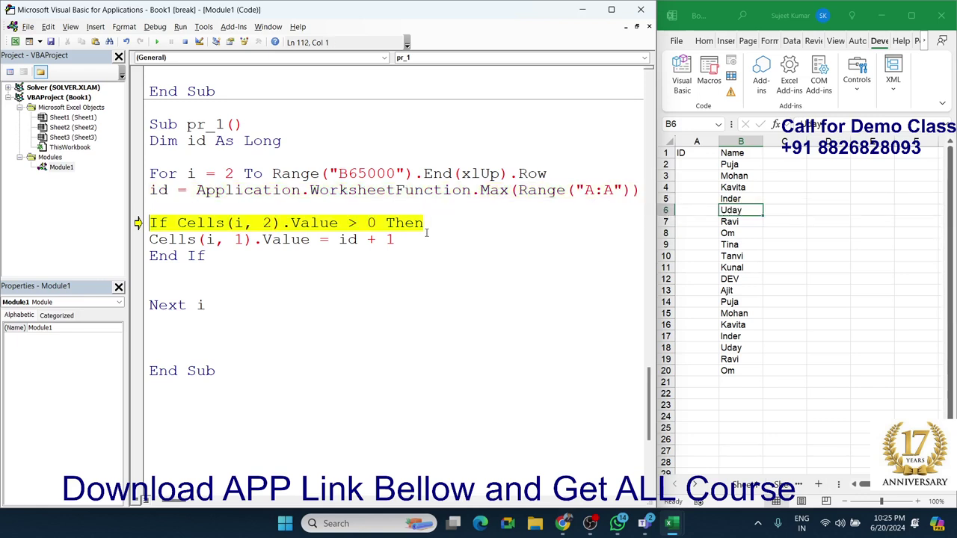
mouse_move(154, 190)
key(F8)
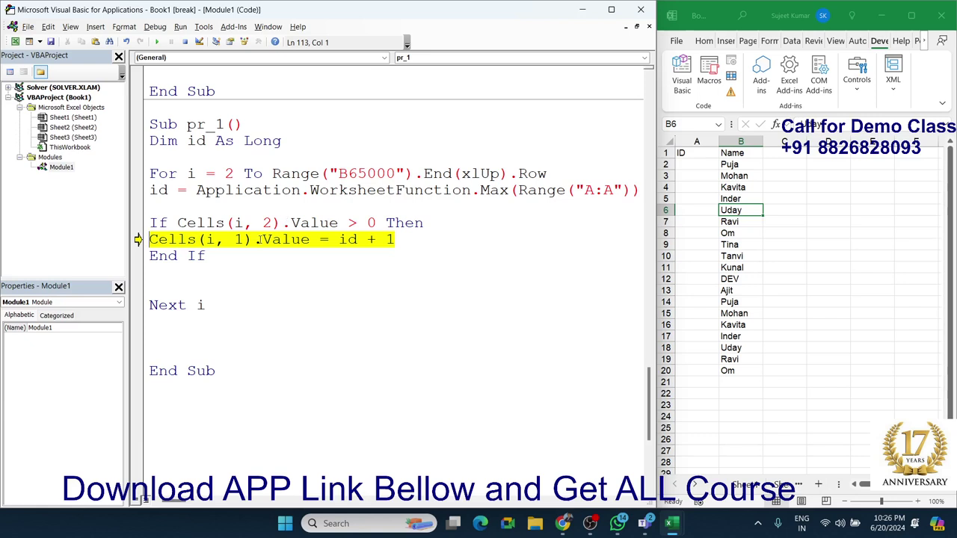
mouse_move(357, 239)
key(F8)
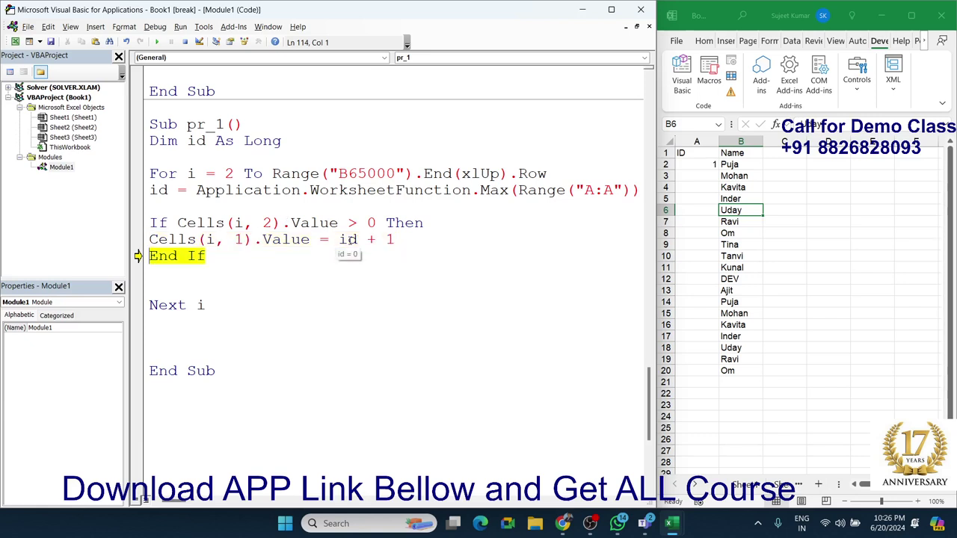
key(F8)
key(F8)
key(F8)
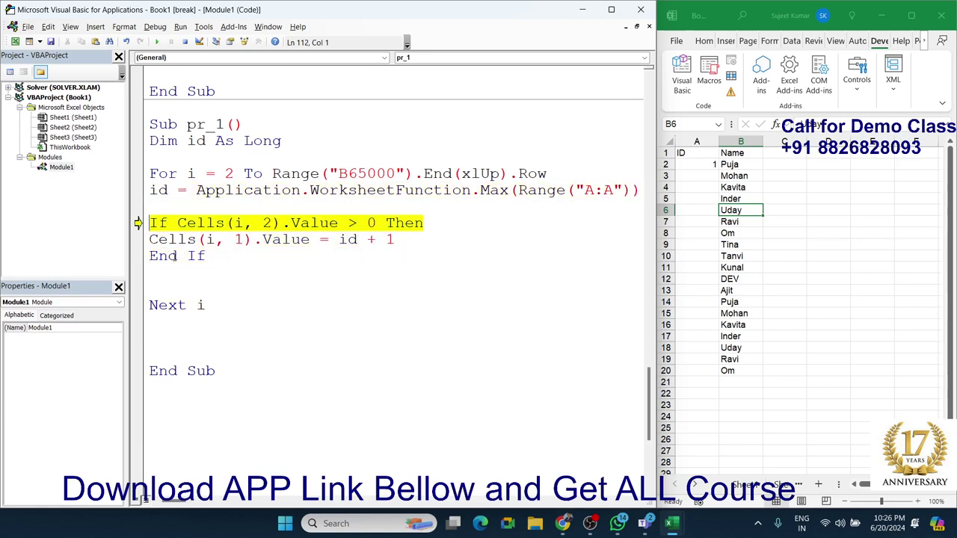
key(F8)
key(F8)
key(F8)
key(F8)
key(F8)
key(F8)
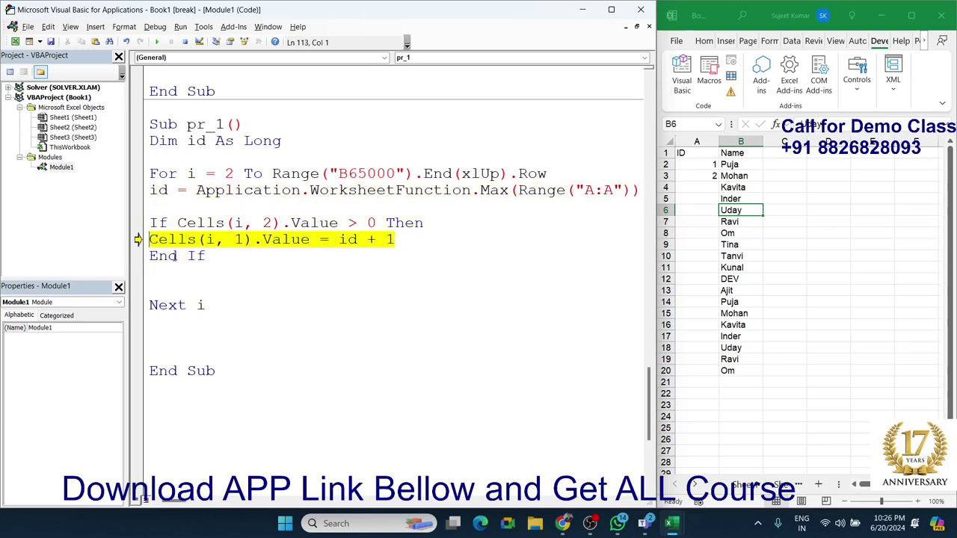
key(F8)
click(158, 42)
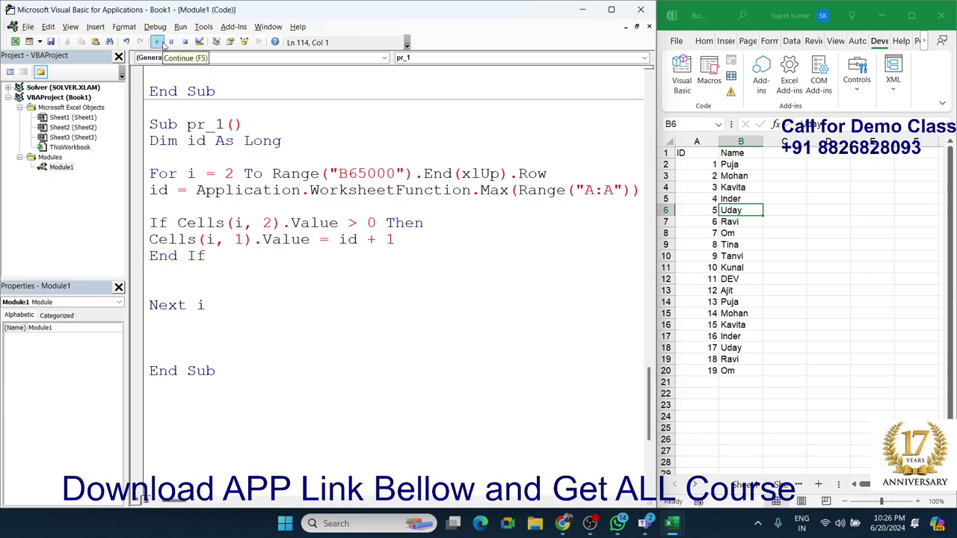
click(706, 165)
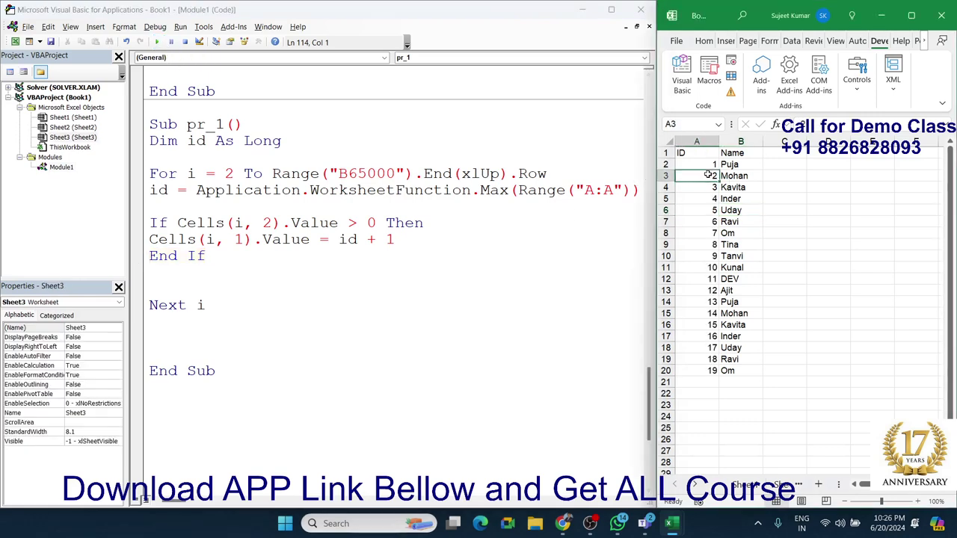
- Clear the generated IDs in column A and delete the name in B6
key(ctrl+shift+Down)
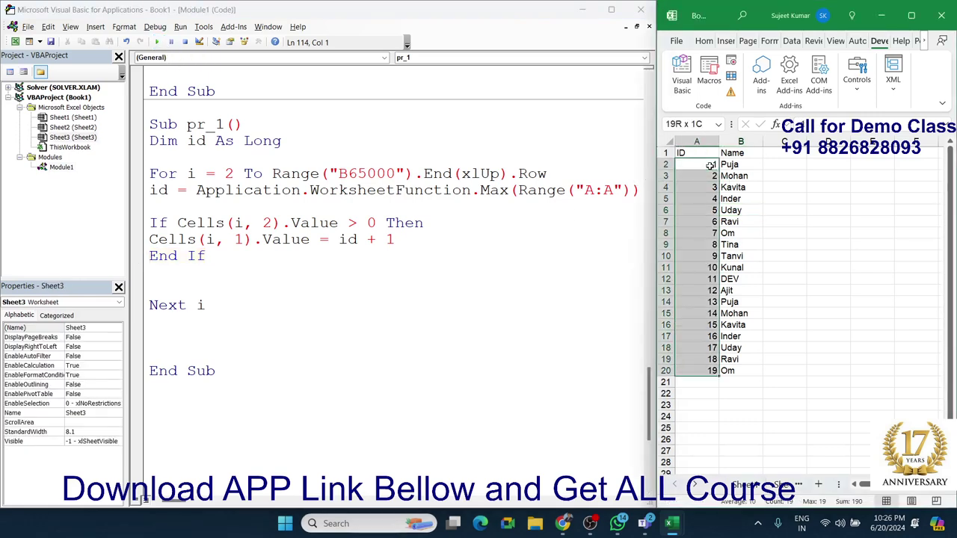
key(Delete)
key(Right)
key(Down)
key(Down)
key(Down)
key(Delete)
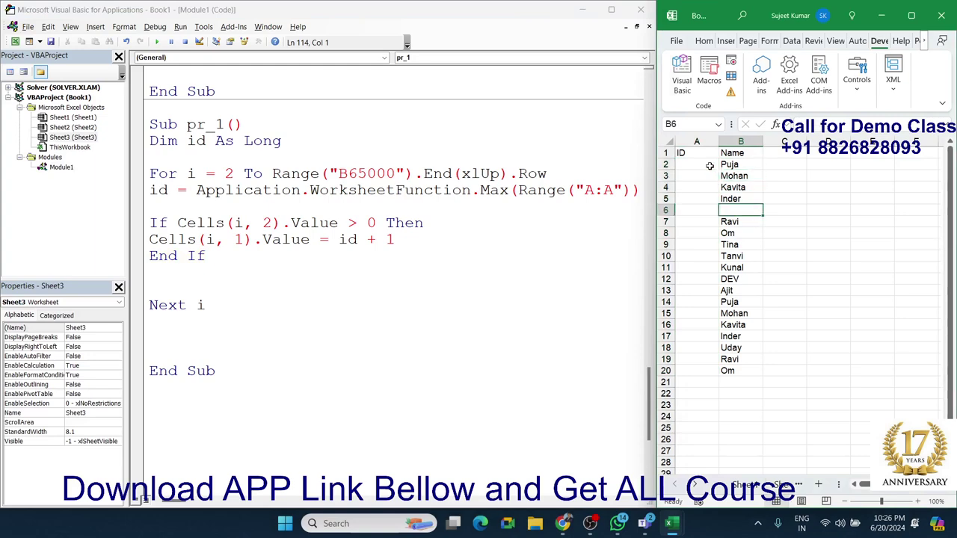
- Rerun pr_1 from the editor so IDs 1–18 skip blank row 6
click(387, 239)
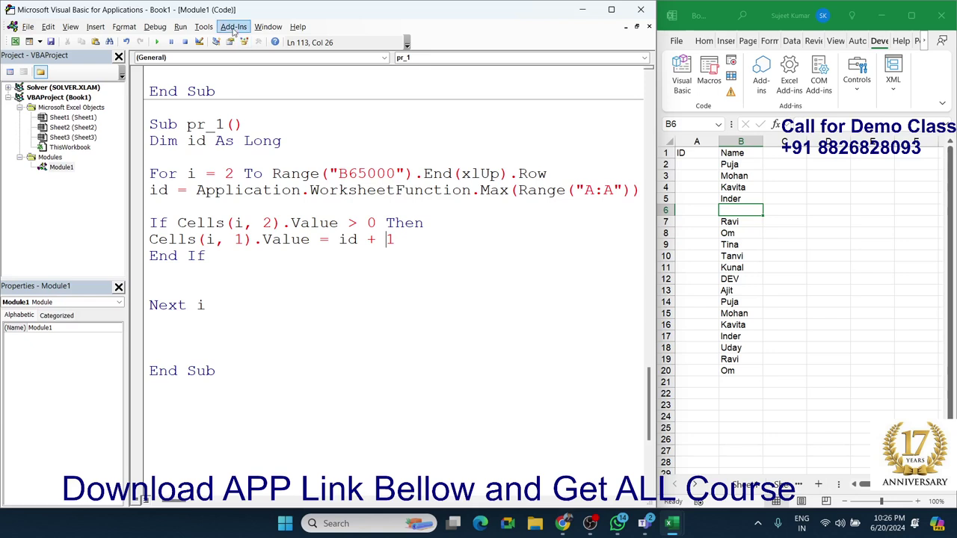
click(158, 42)
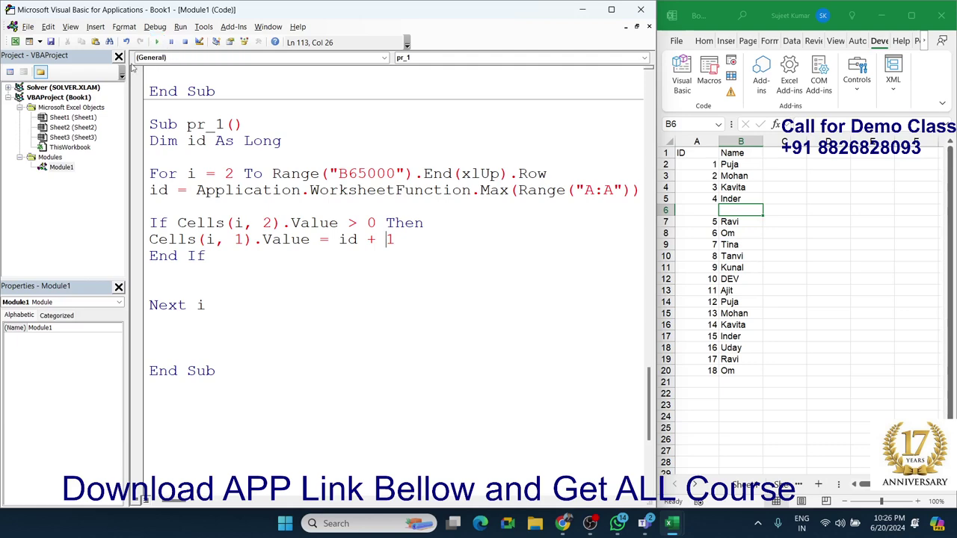
click(141, 196)
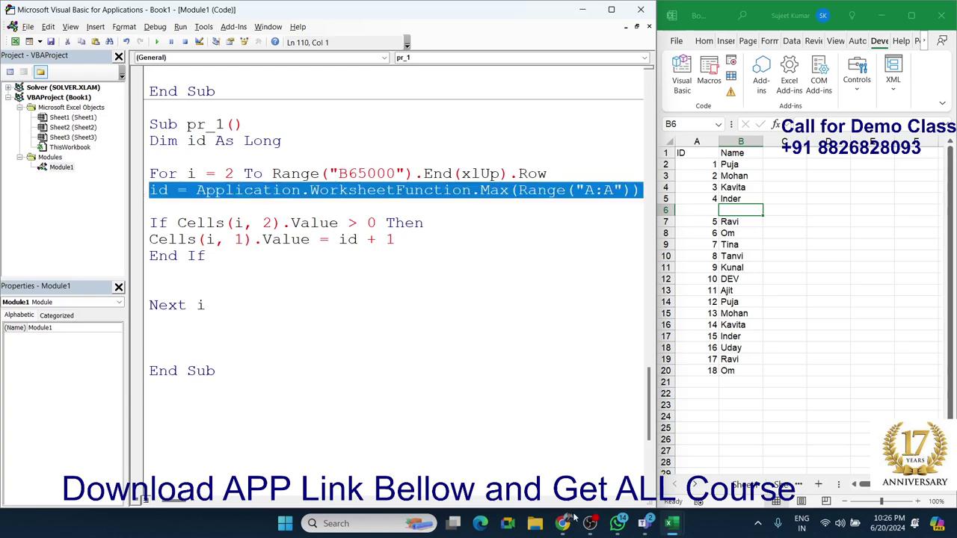
- In the WhatsApp group chat, highlight the ID variable and the ID = ID + 1 line of the shared code
click(617, 523)
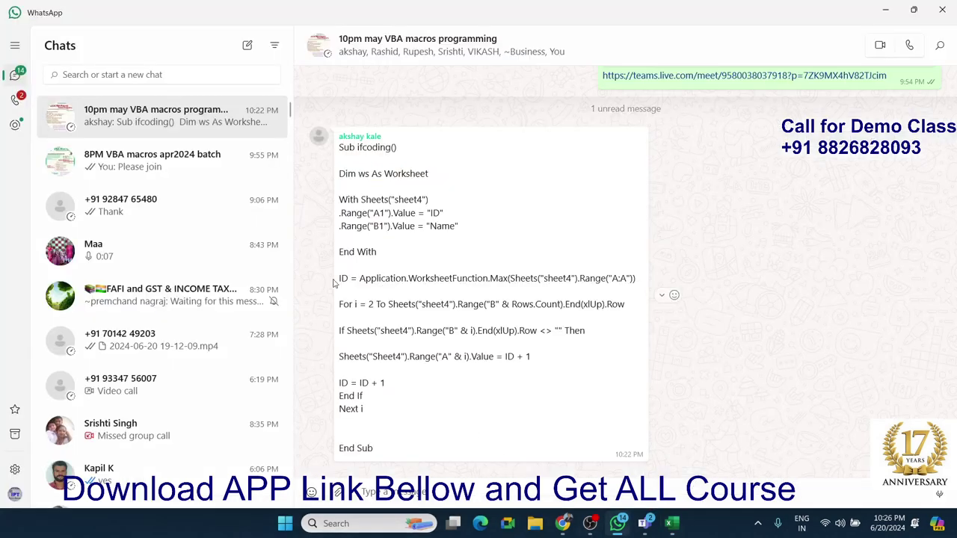
drag(338, 278, 350, 278)
click(345, 279)
drag(430, 393, 313, 381)
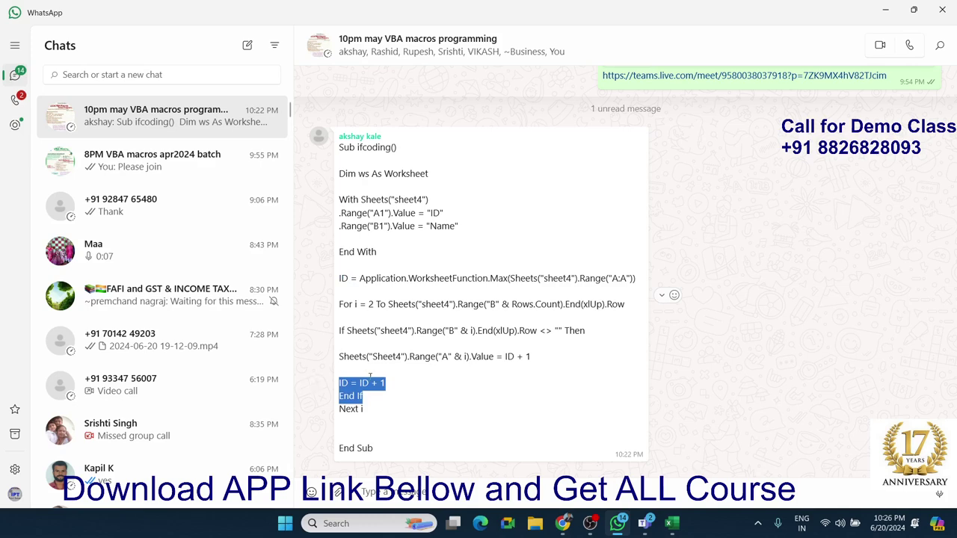
click(404, 385)
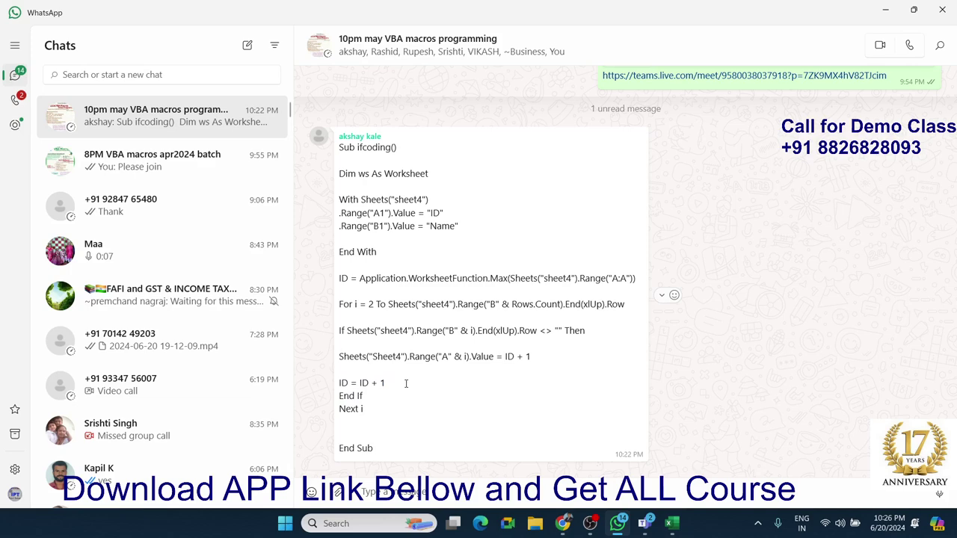
double_click(382, 381)
click(384, 413)
double_click(348, 382)
drag(361, 382, 412, 382)
- Back in the VBA editor, review the loop, If condition and ID-writing lines of pr_1
key(alt+Tab)
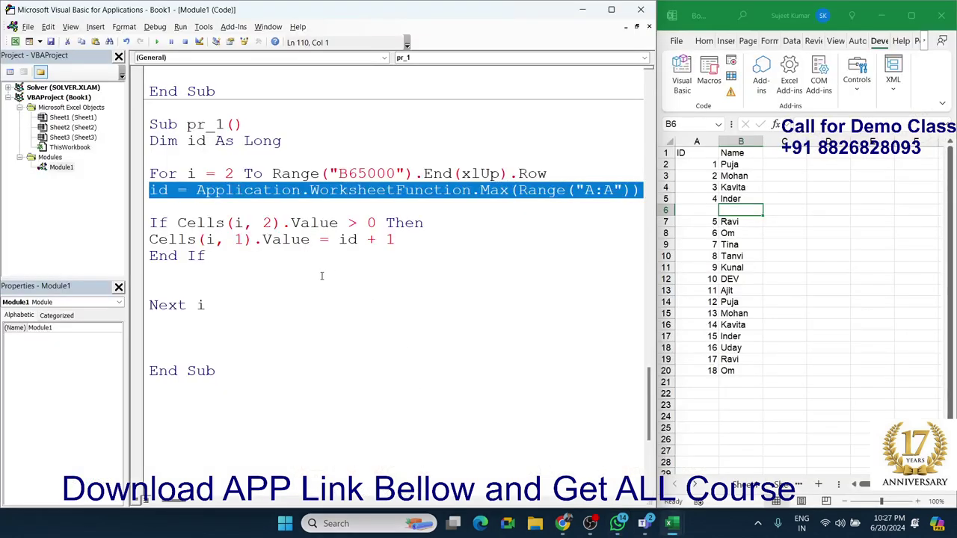
click(322, 276)
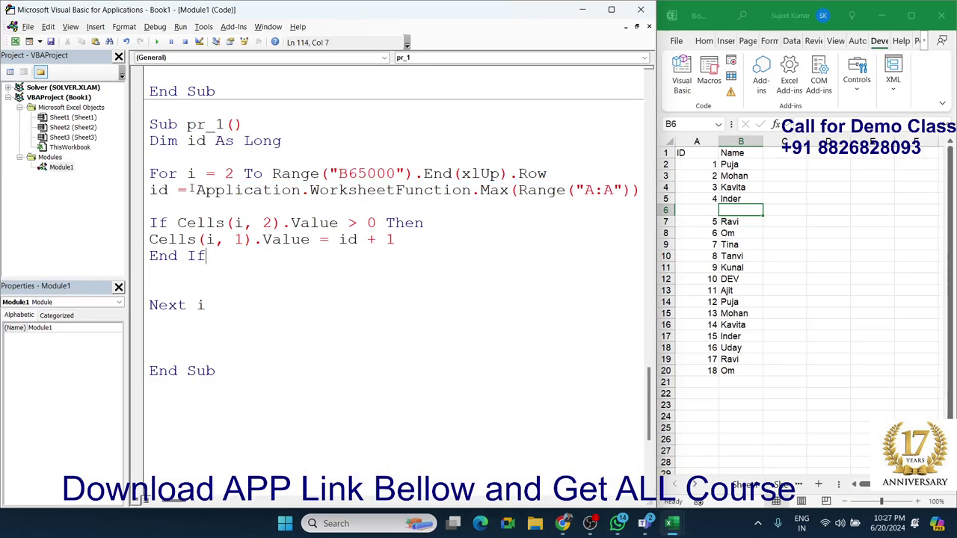
drag(149, 173, 196, 279)
click(257, 283)
scroll(202, 190, up, 7)
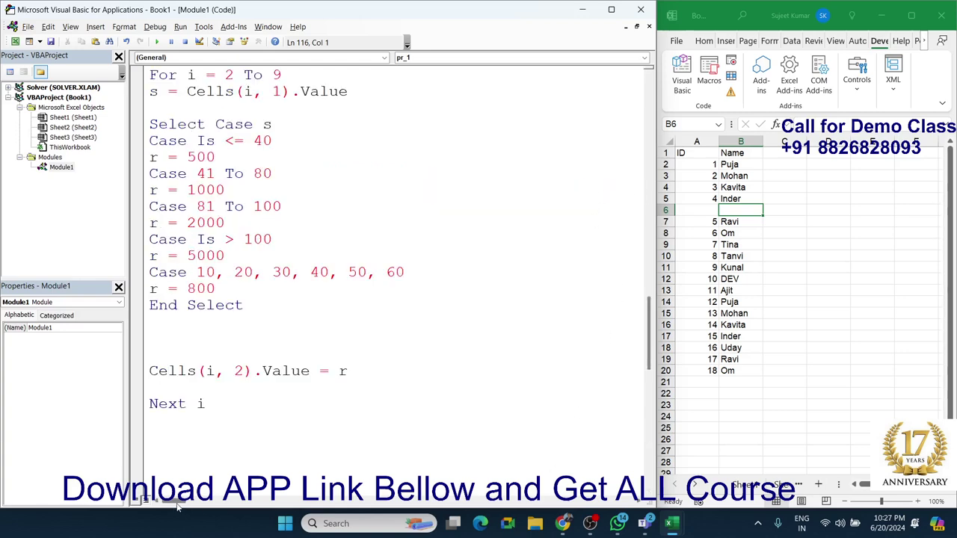
scroll(589, 418, down, 5)
scroll(589, 419, down, 4)
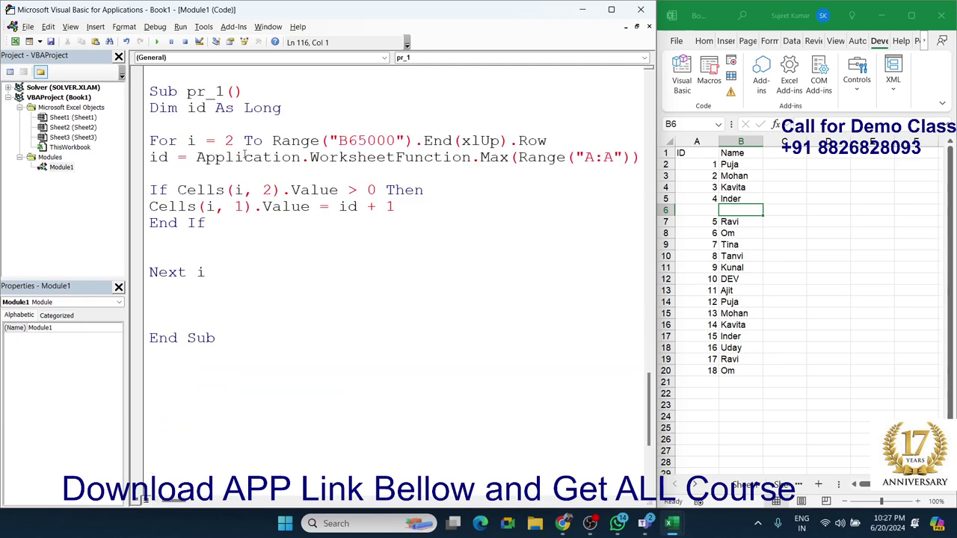
click(164, 168)
click(206, 192)
click(144, 210)
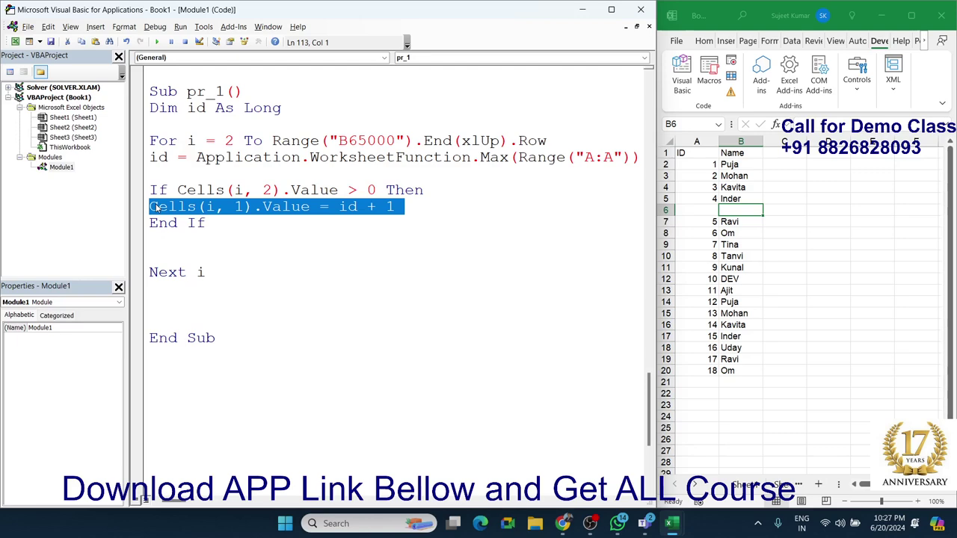
click(345, 228)
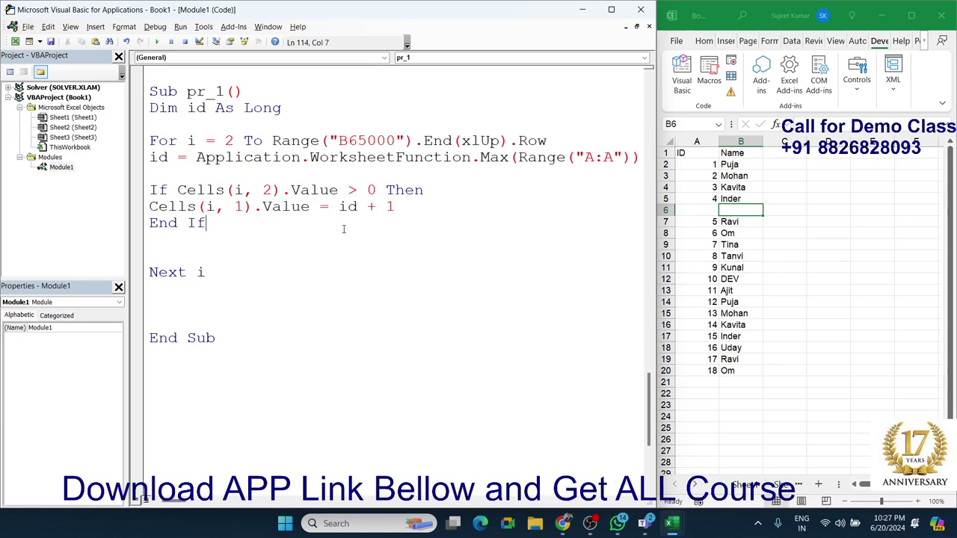
- Select the whole pr_1 macro, paste it into cell B25, then cancel the edit with Esc
drag(153, 355, 149, 3)
key(ctrl+c)
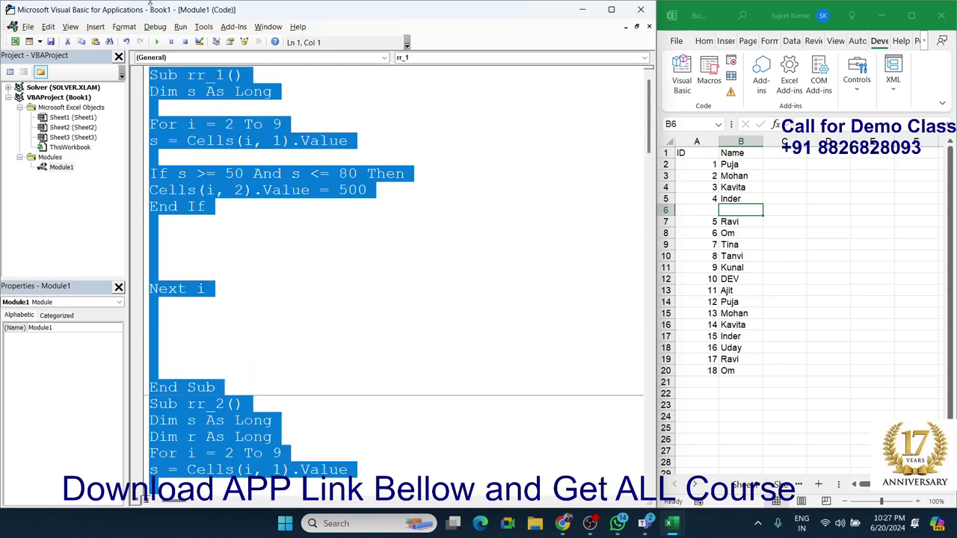
click(738, 426)
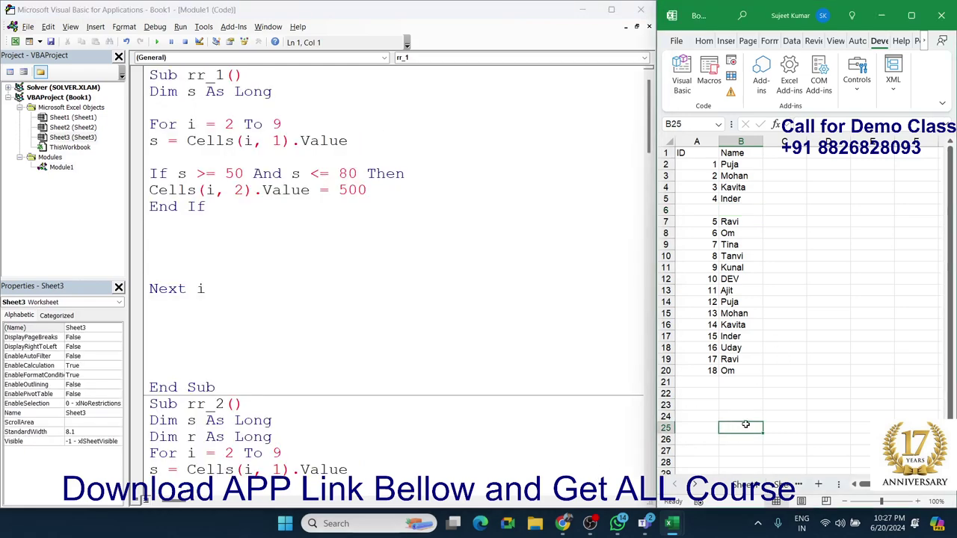
double_click(745, 426)
key(ctrl+v)
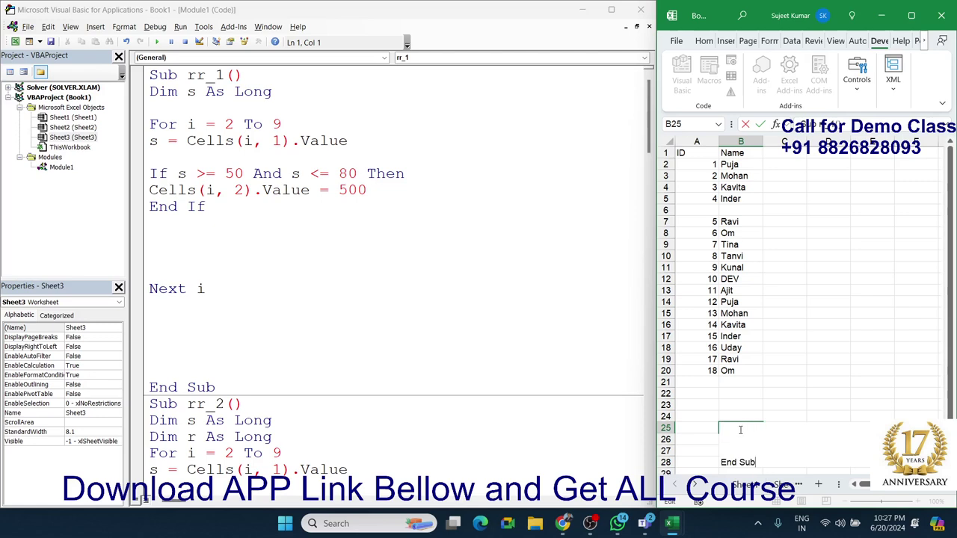
key(Escape)
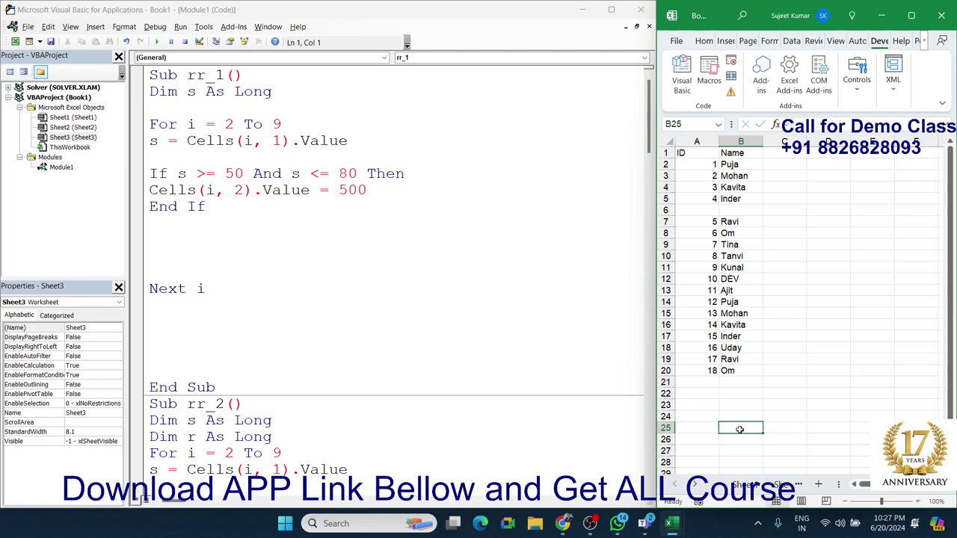